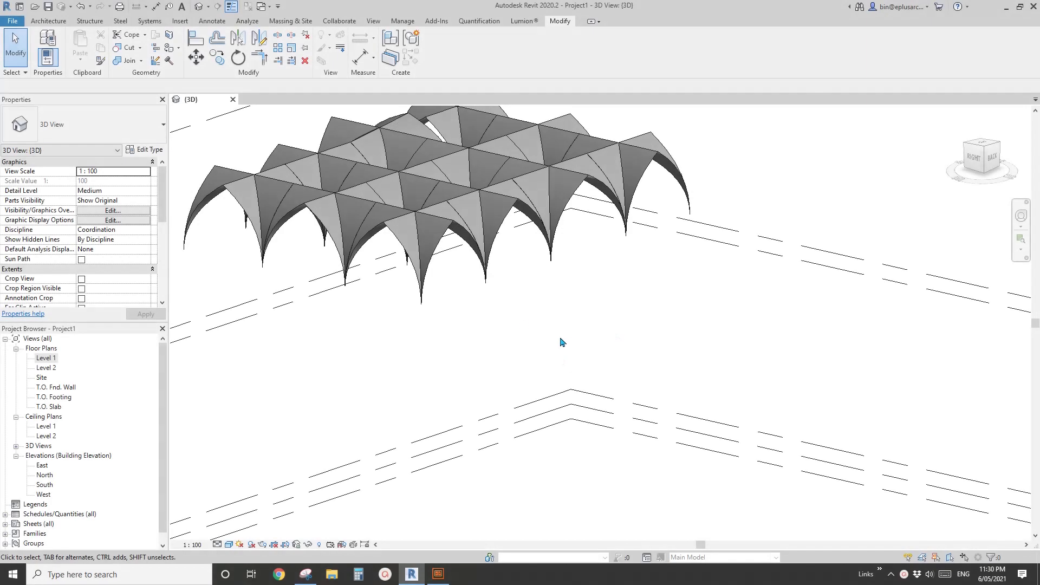
Compare the vault field with page 49 of Heavenly Vaults, the Amiens Cathedral nave vault, then return to the model.
middle_click_drag(559, 341, 543, 393, "shift")
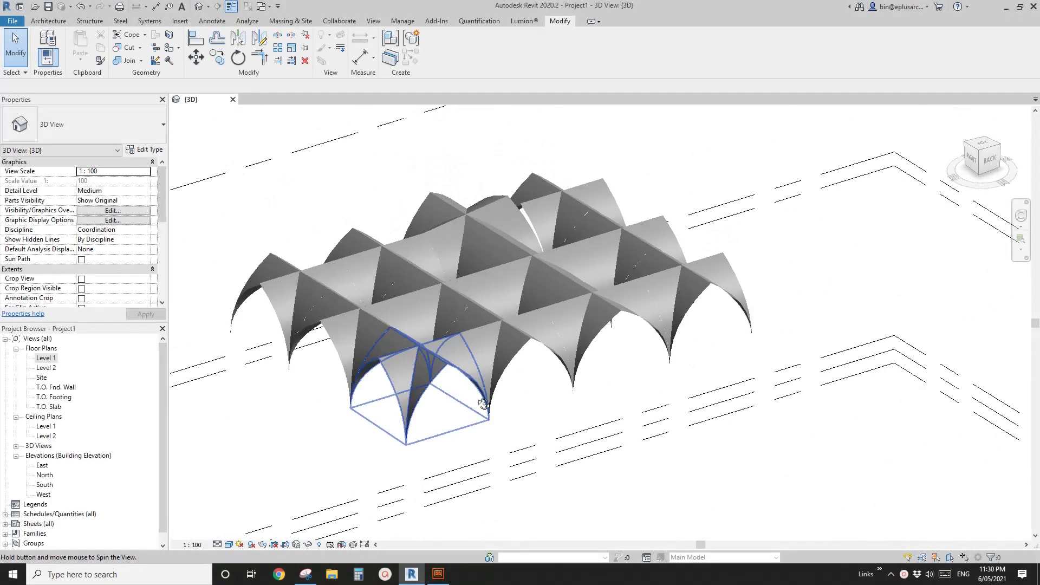
middle_click_drag(347, 450, 528, 360, "shift")
left_click(439, 575)
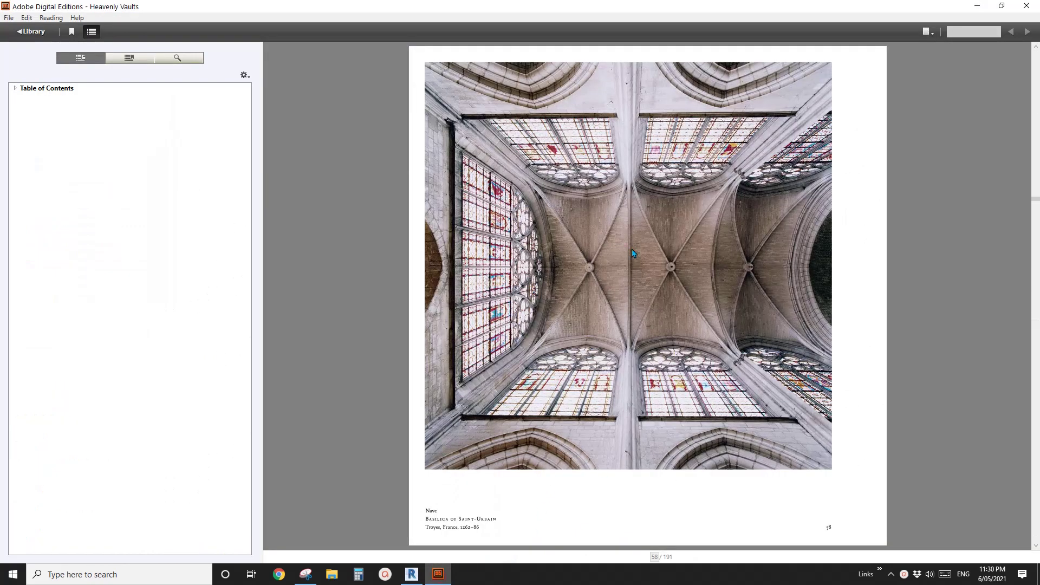
scroll(634, 352, "up", 1)
scroll(666, 306, "up", 4)
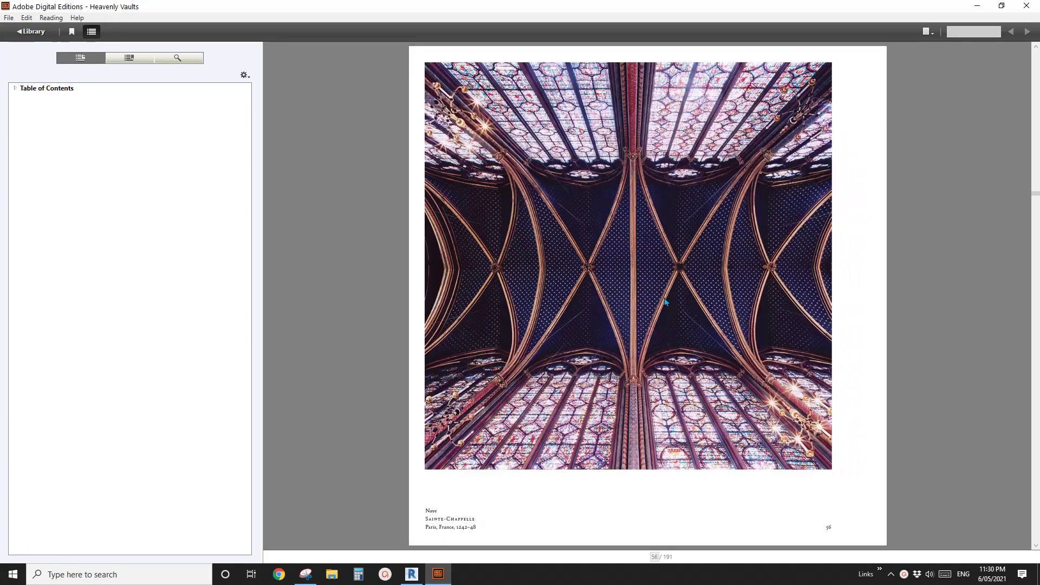
scroll(666, 283, "up", 5)
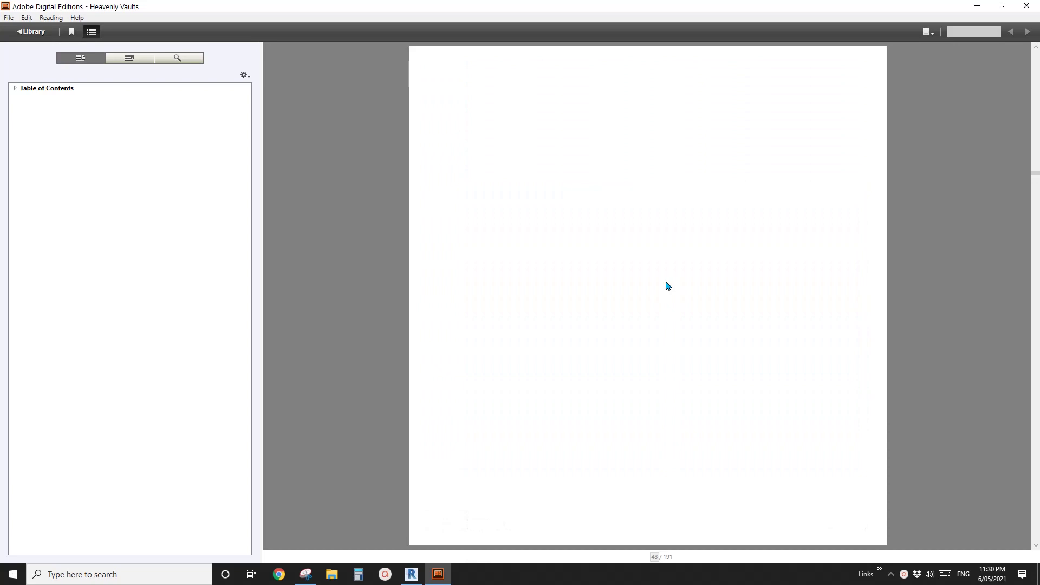
scroll(668, 285, "down", 1)
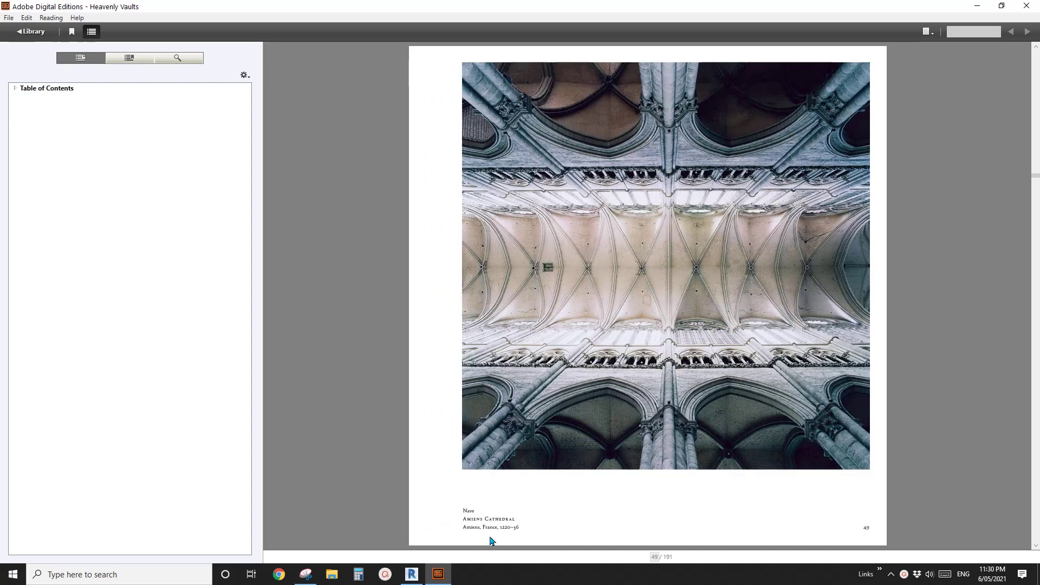
left_click(412, 575)
middle_click_drag(418, 412, 422, 411, "shift")
Discard the vault project unsaved and start Family4 from Metric Generic Model Adaptive.rft.
left_click(233, 100)
left_click(549, 288)
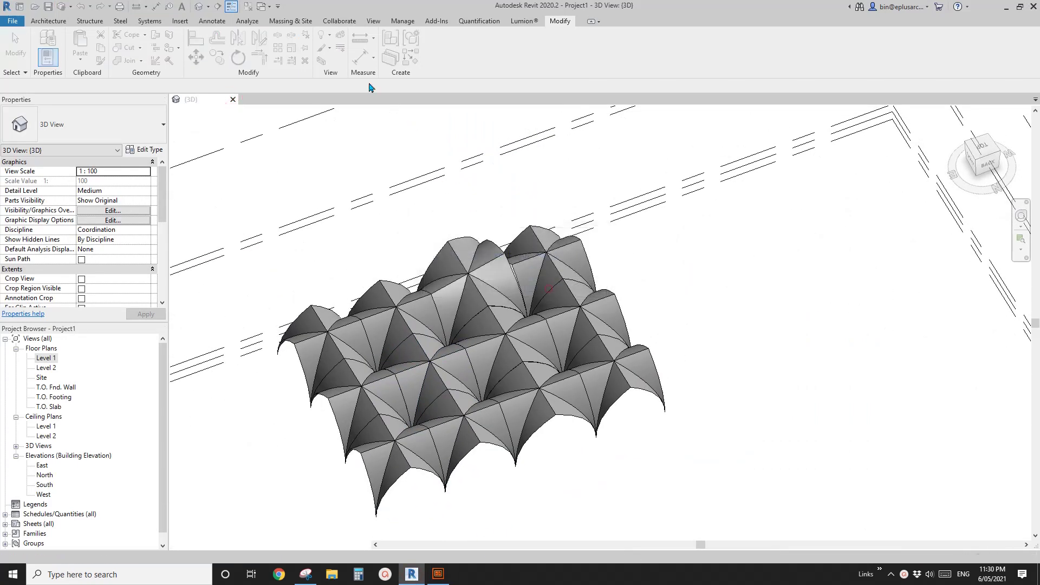
left_click(76, 203)
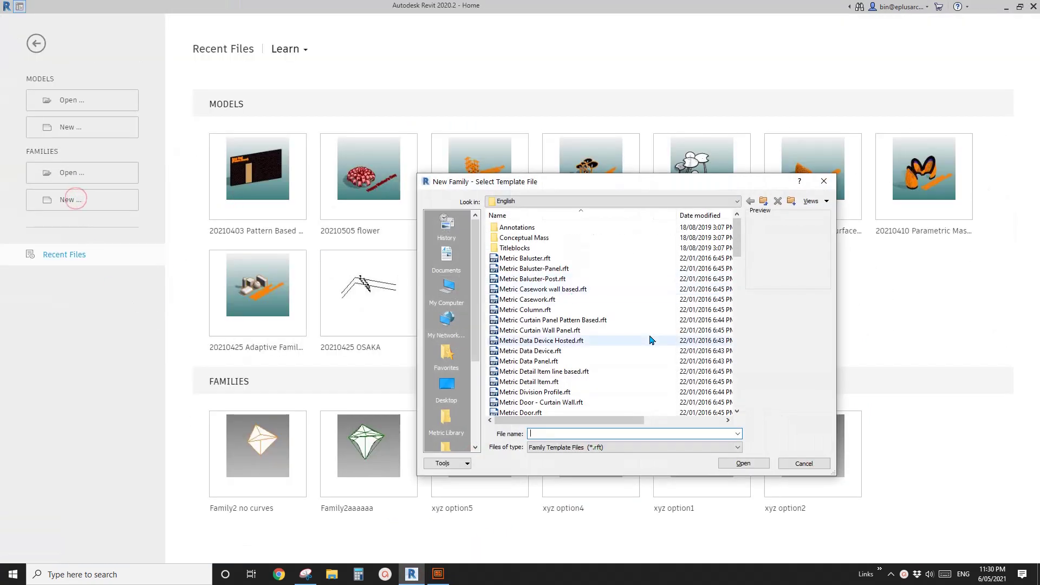
left_click(739, 298)
left_click(740, 320)
left_click(739, 290)
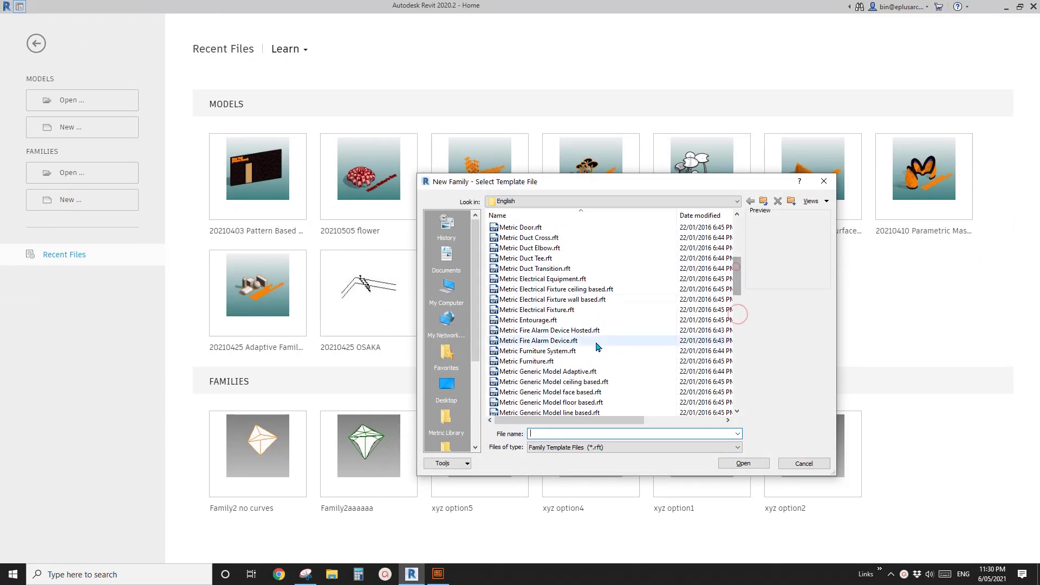
left_click(547, 372)
left_click(744, 463)
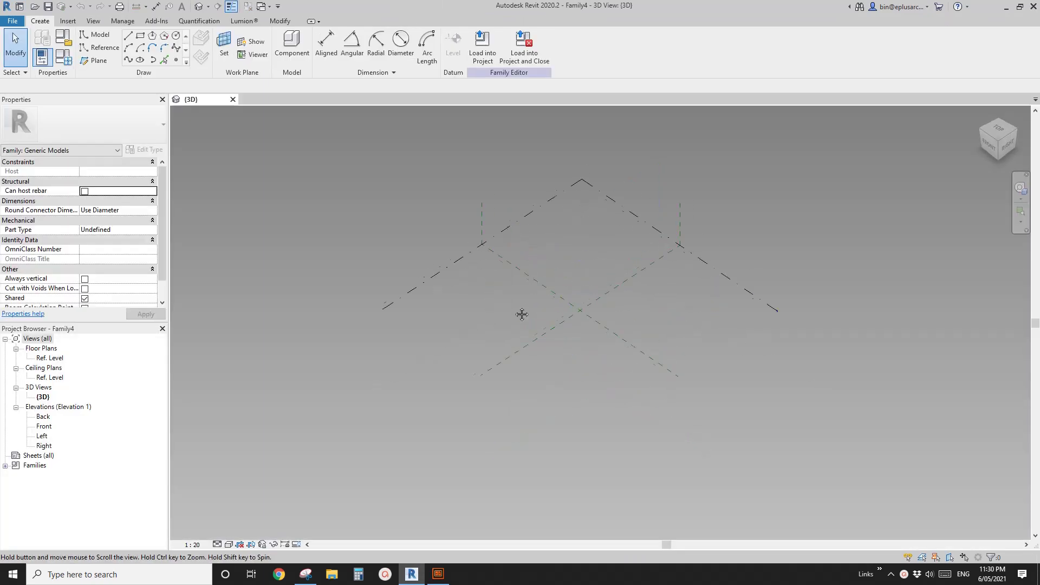
Place four reference points around the level's centre crossing and window-select them.
left_click(177, 59)
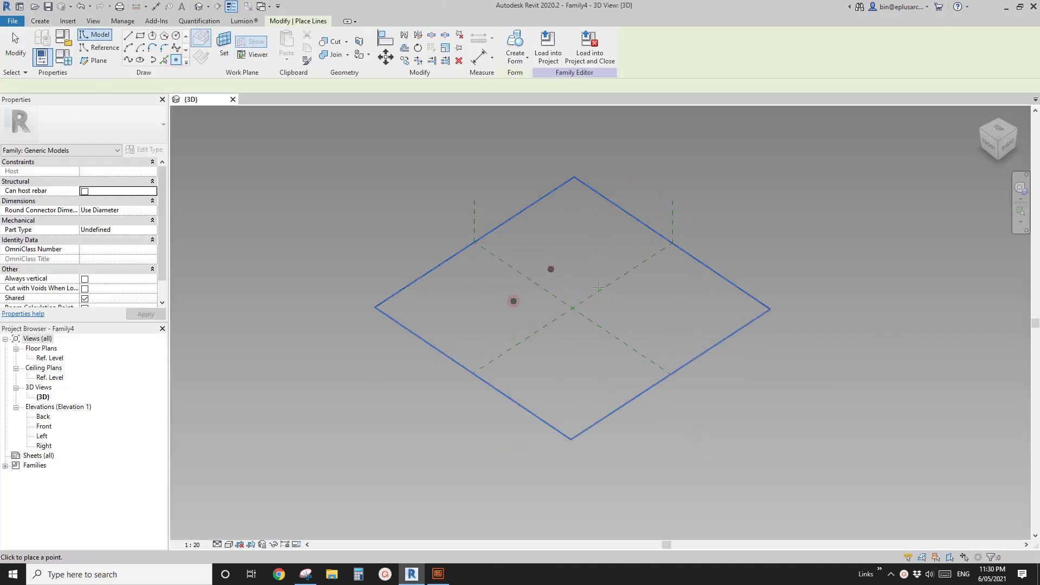
key("Escape")
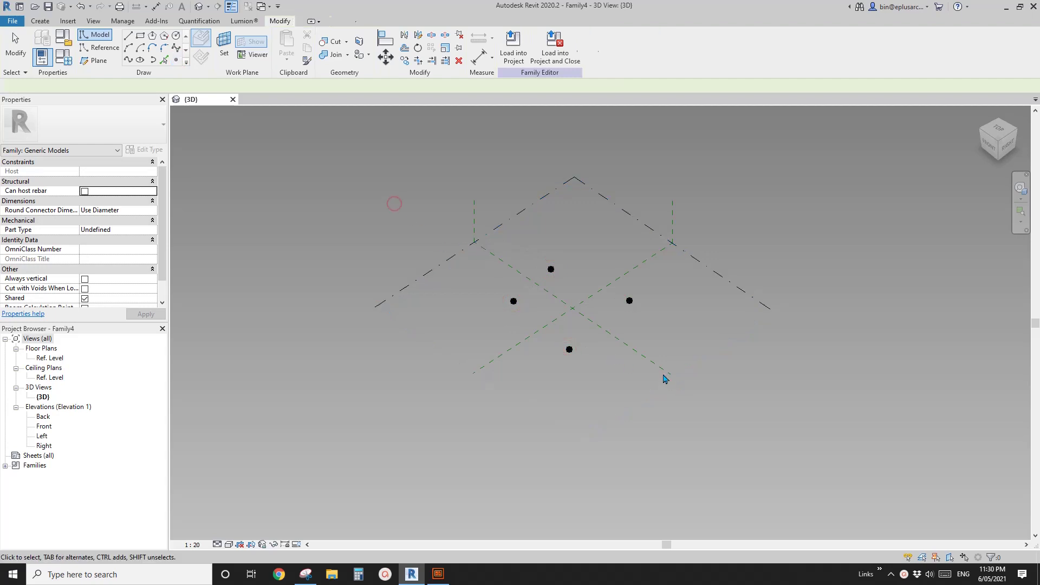
left_click_drag(436, 234, 669, 387)
scroll(586, 255, "up", 3)
middle_click_drag(586, 255, 582, 258)
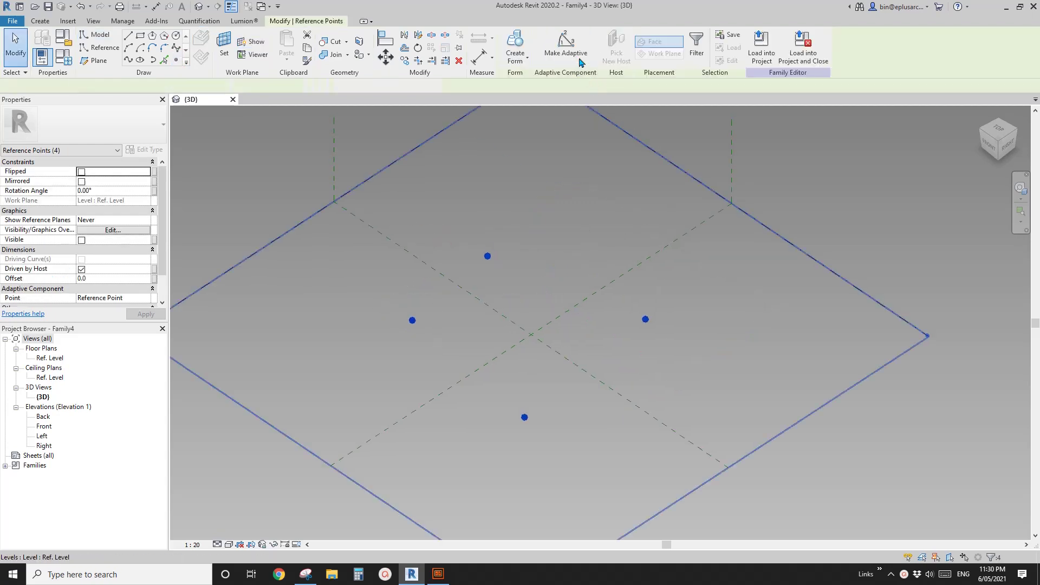
Convert the four selected points into adaptive points numbered 1–4.
left_click(570, 47)
scroll(571, 378, "up", 2)
scroll(362, 277, "down", 2)
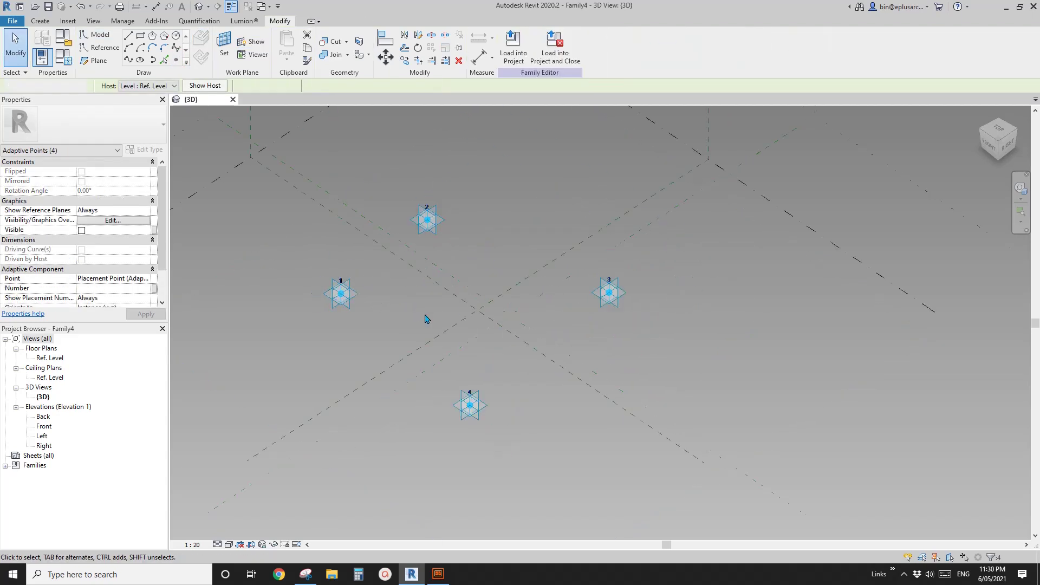
left_click_drag(257, 177, 528, 367)
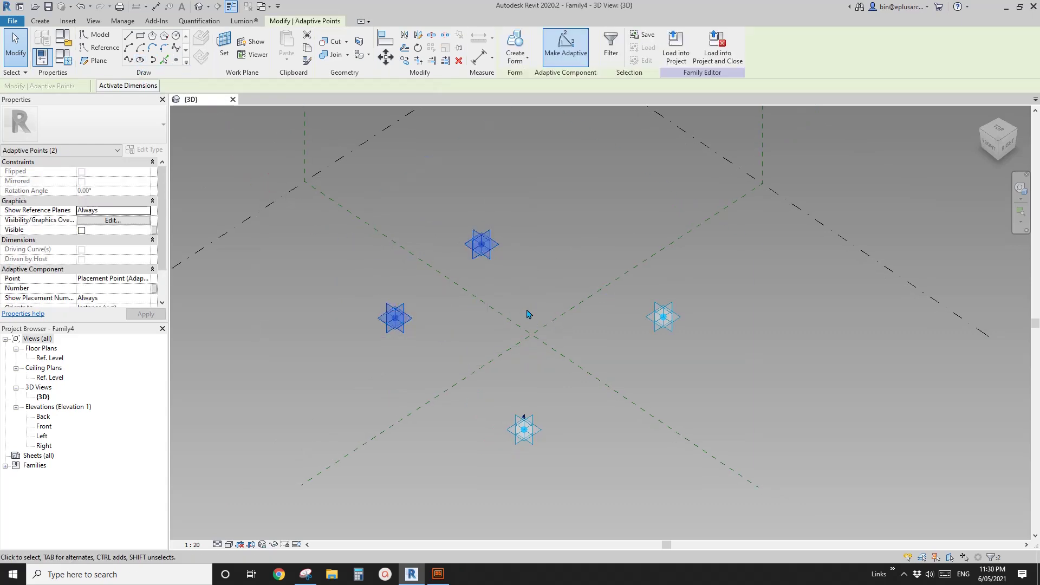
middle_click_drag(527, 311, 526, 315)
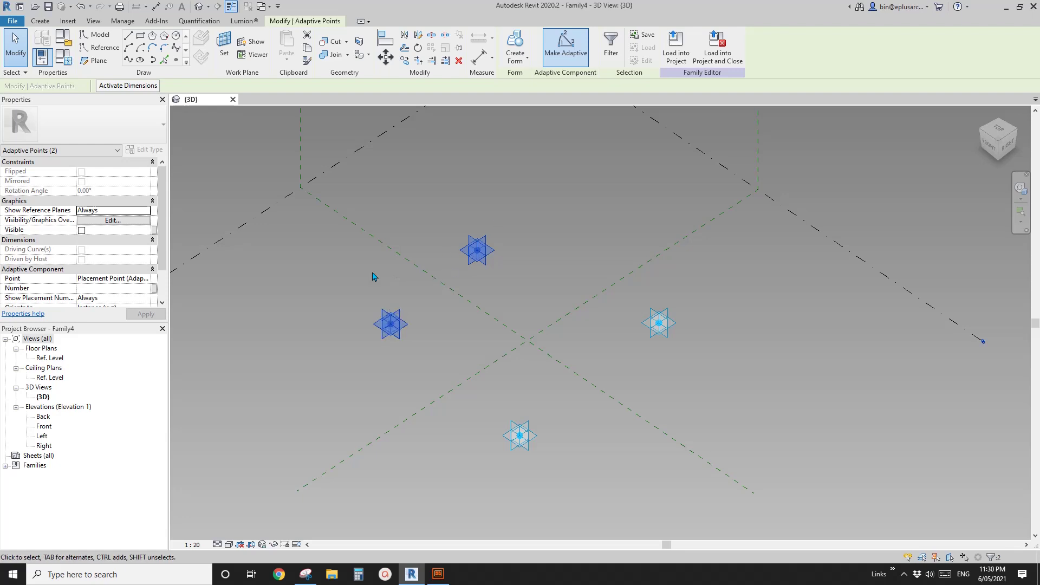
left_click(177, 60)
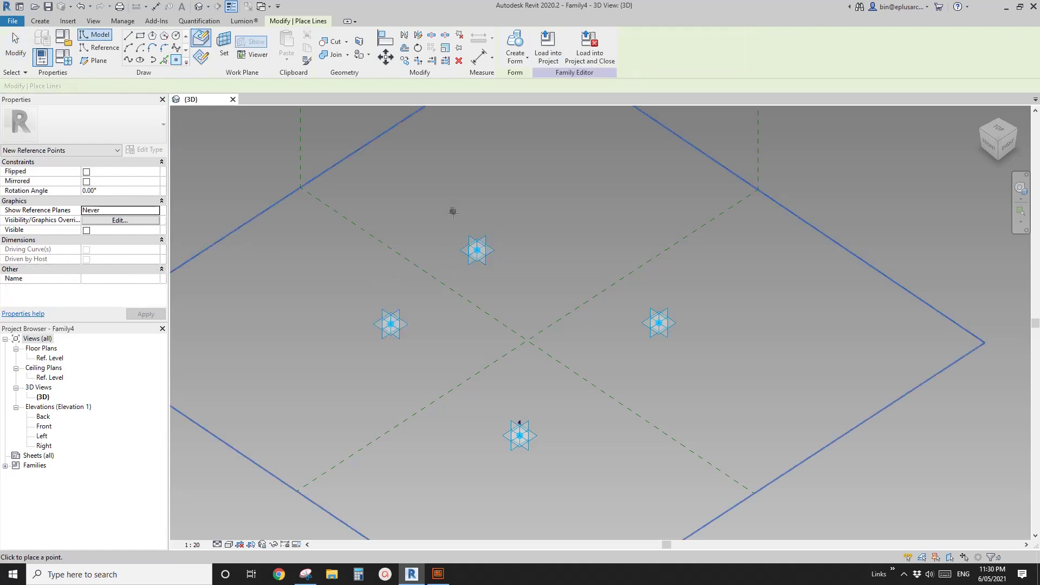
Join the top point to the left and right points with reference lines.
key("Escape")
key("Escape")
left_click_drag(359, 187, 548, 386)
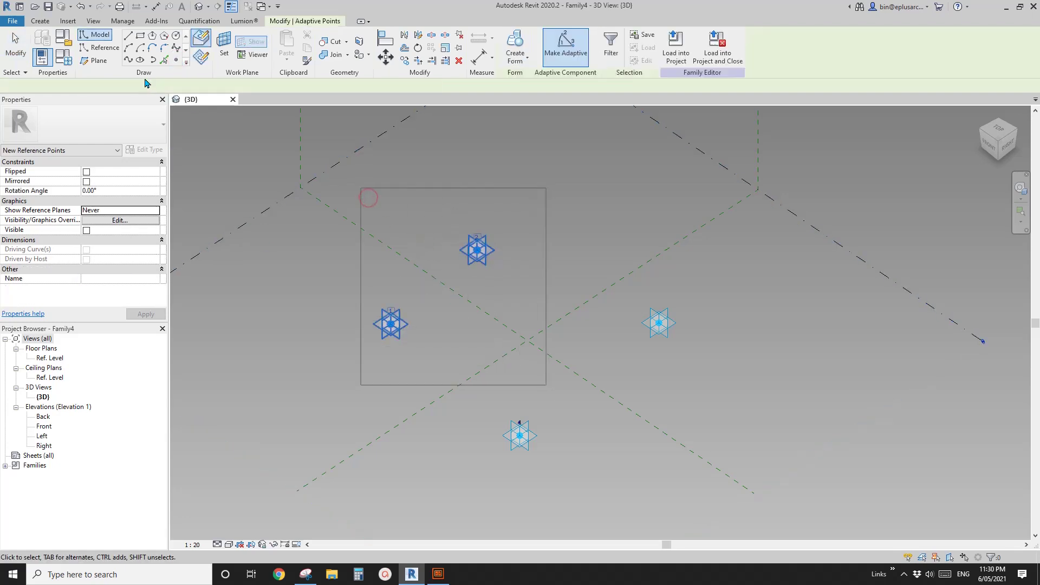
left_click(128, 61)
left_click(85, 252)
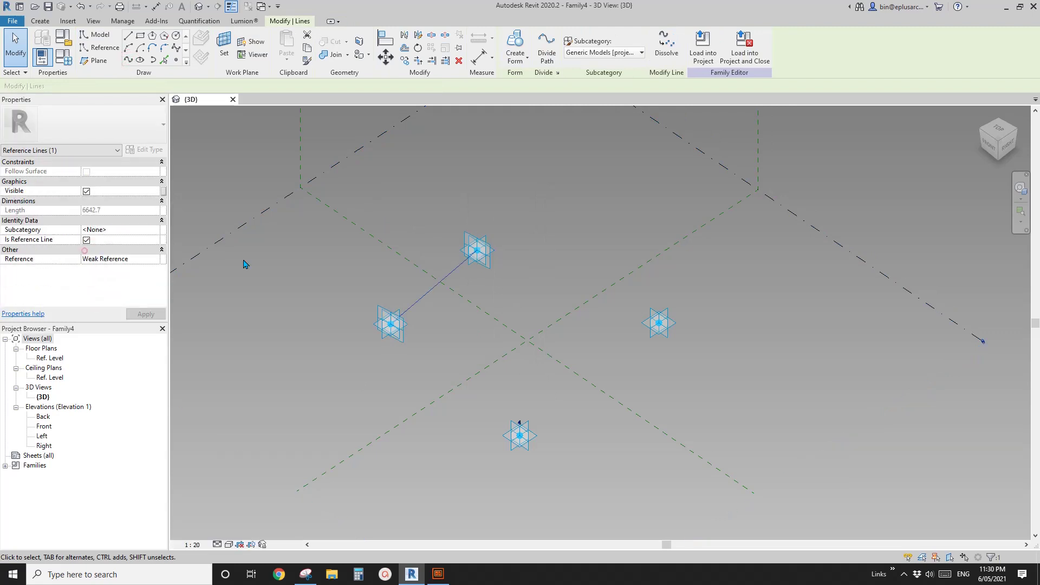
mouse_move(425, 196)
left_mouse_down()
mouse_move(645, 349)
mouse_move(647, 380)
left_mouse_up()
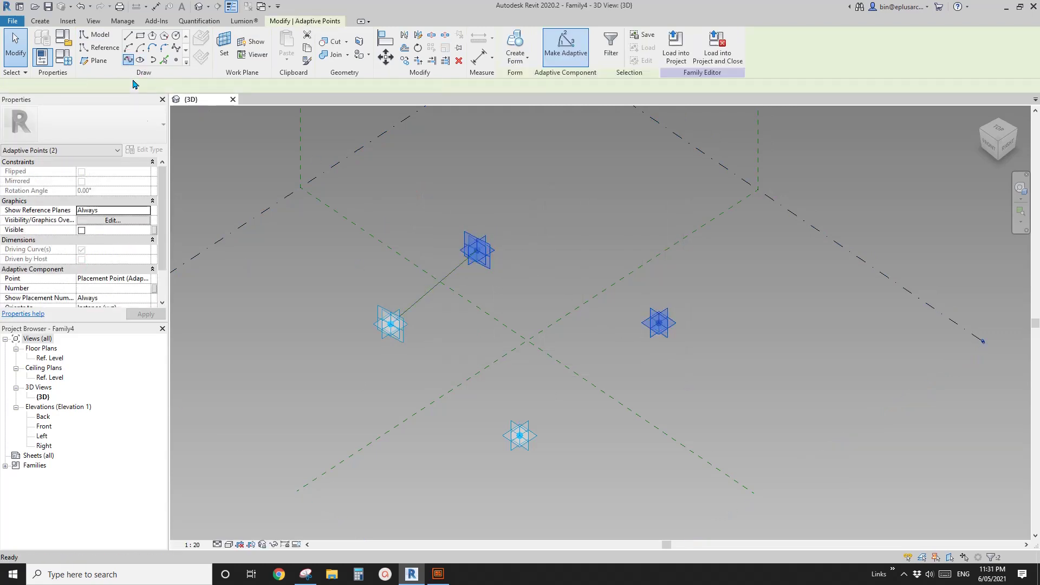
left_click(128, 60)
left_click(86, 251)
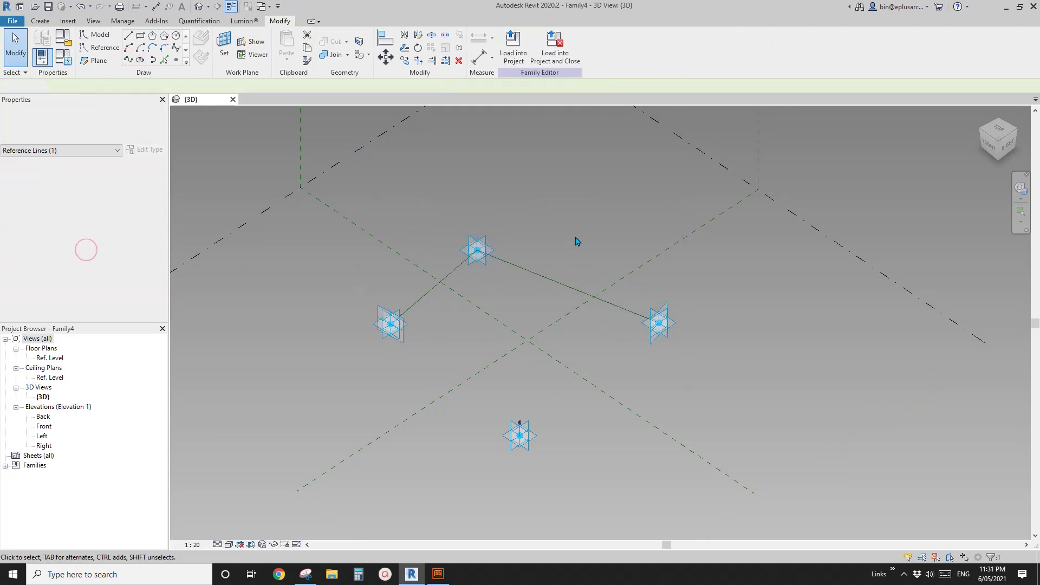
Close the loop with reference lines from right to bottom and from left to bottom points.
left_click_drag(573, 233, 717, 374)
left_click_drag(565, 465, 489, 394, "ctrl")
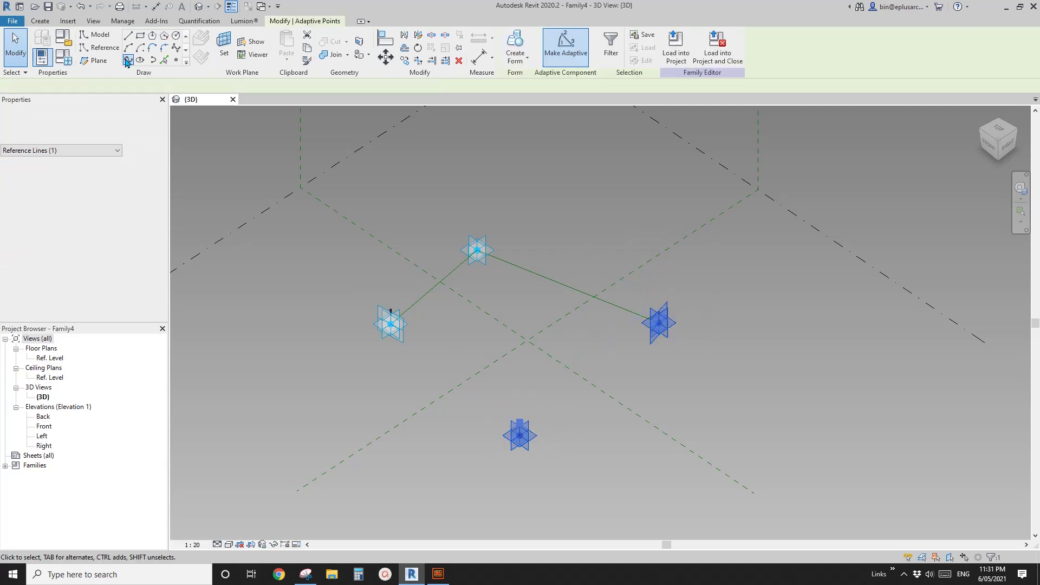
left_click(128, 60)
left_click(87, 250)
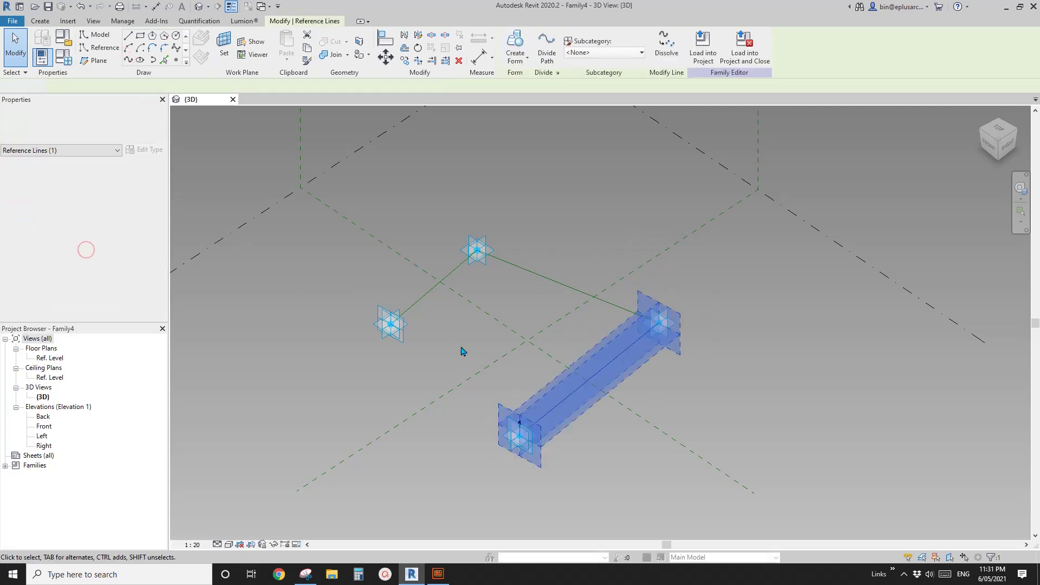
key("Escape")
left_click_drag(340, 294, 555, 468)
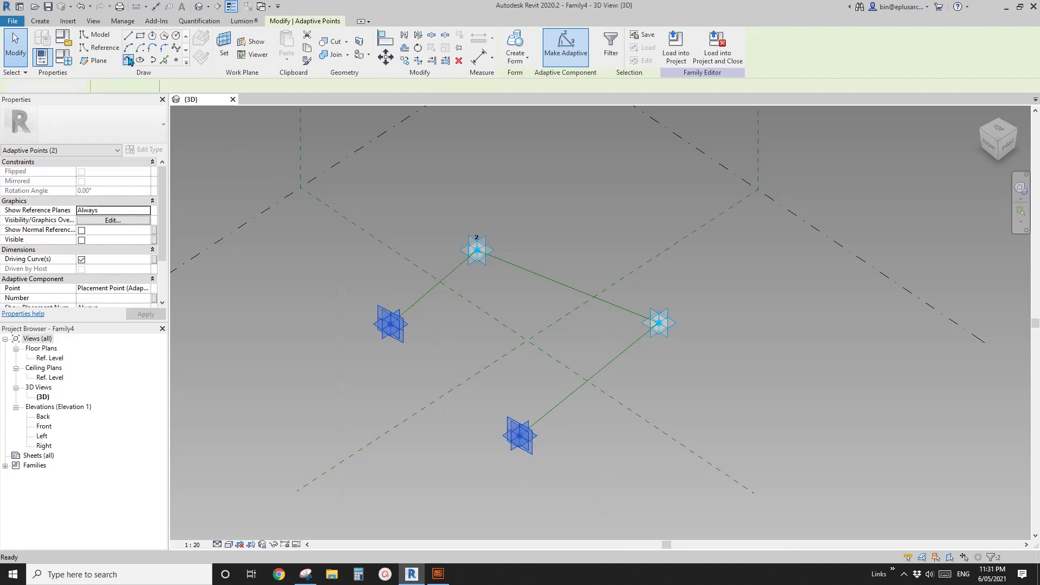
left_click(128, 60)
left_click(86, 249)
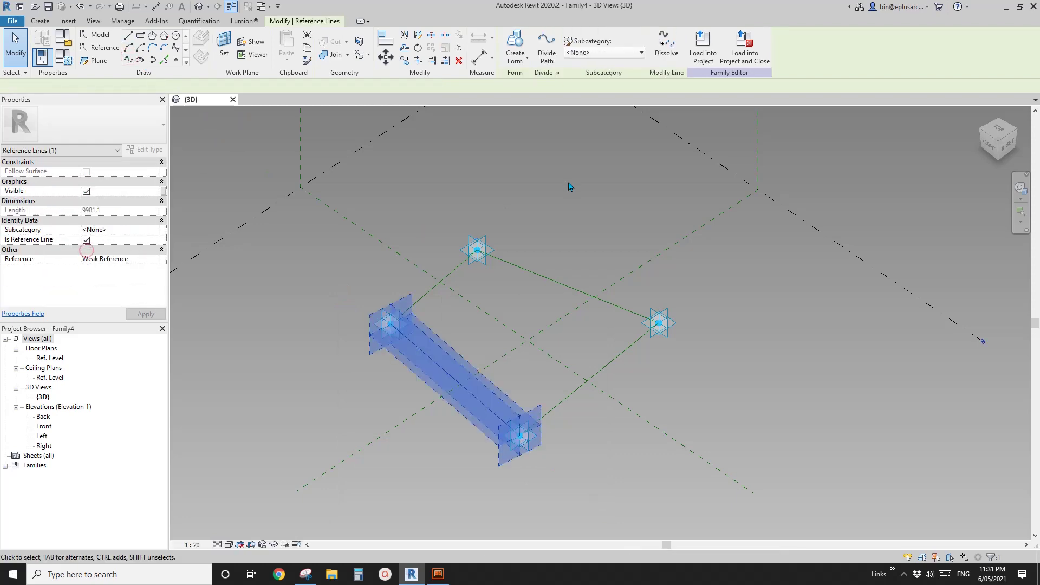
scroll(569, 202, "down", 1)
key("Escape")
middle_click_drag(595, 261, 569, 262, "shift")
Place hosted points on the two upper sides' midpoint planes, accepting the identical-points warnings.
left_click(177, 60)
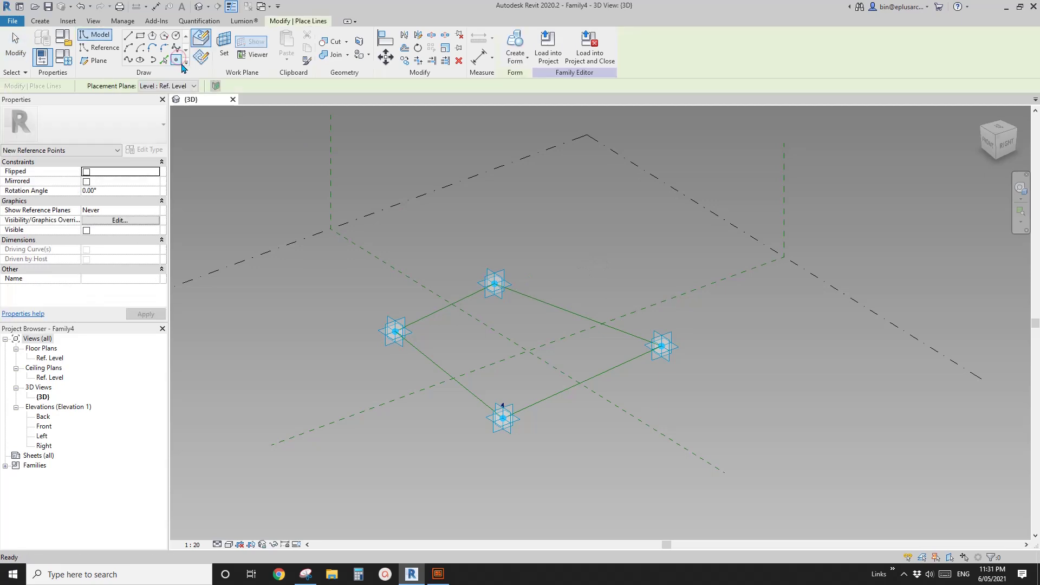
left_click(201, 40)
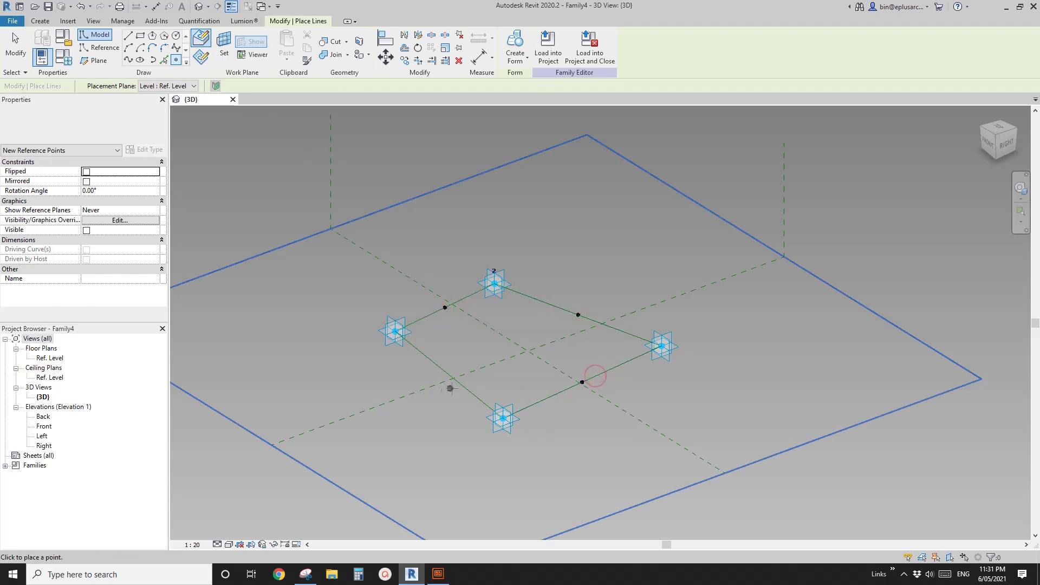
middle_click_drag(461, 386, 492, 342, "shift")
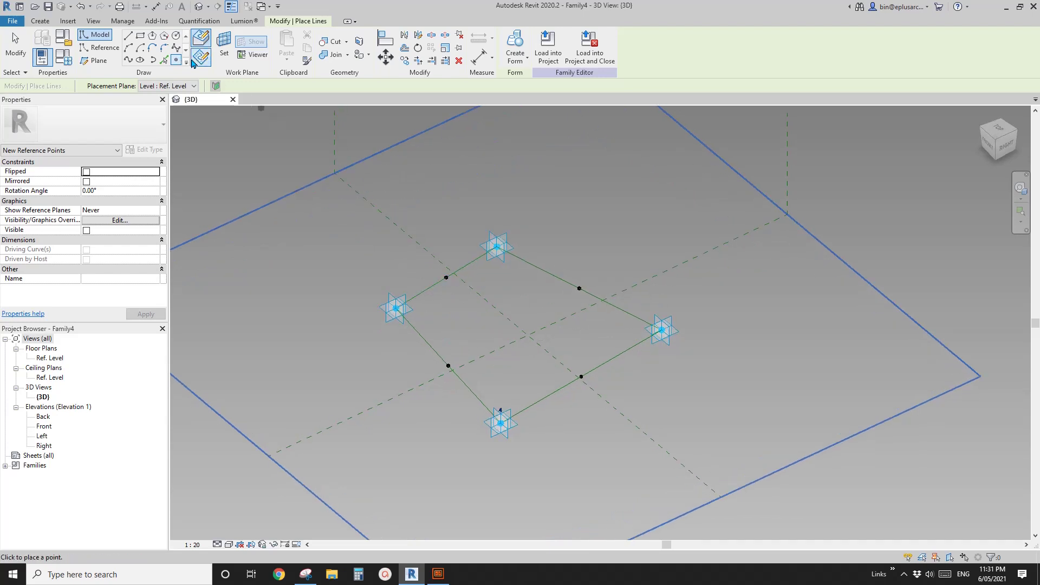
left_click(223, 45)
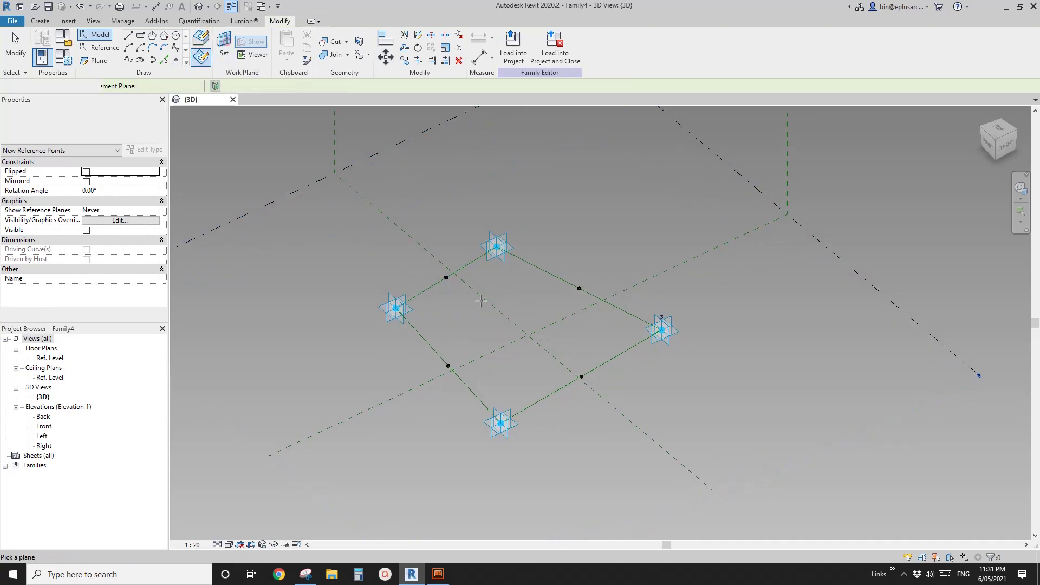
left_click(446, 278)
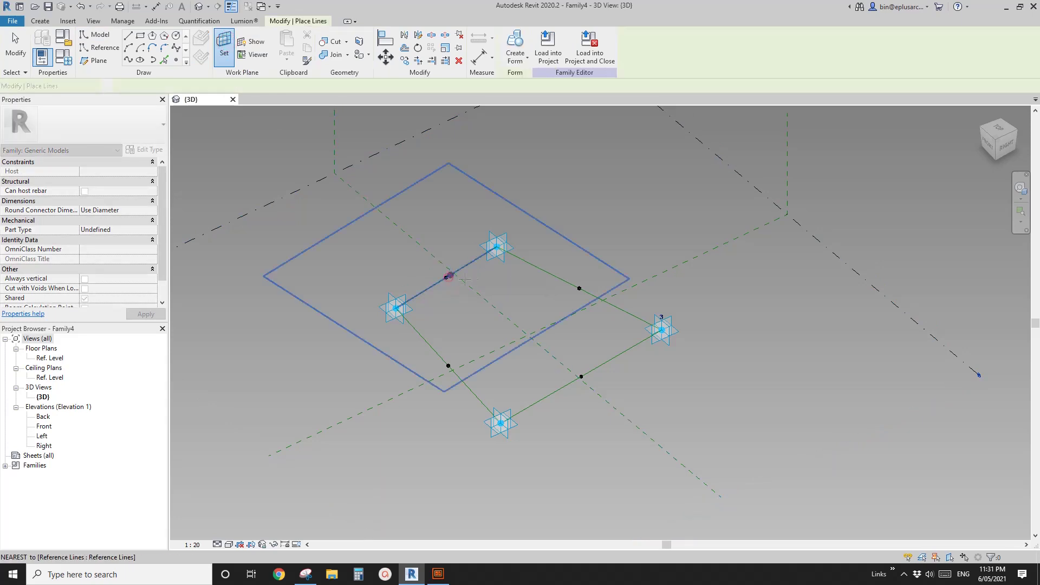
left_click(572, 319)
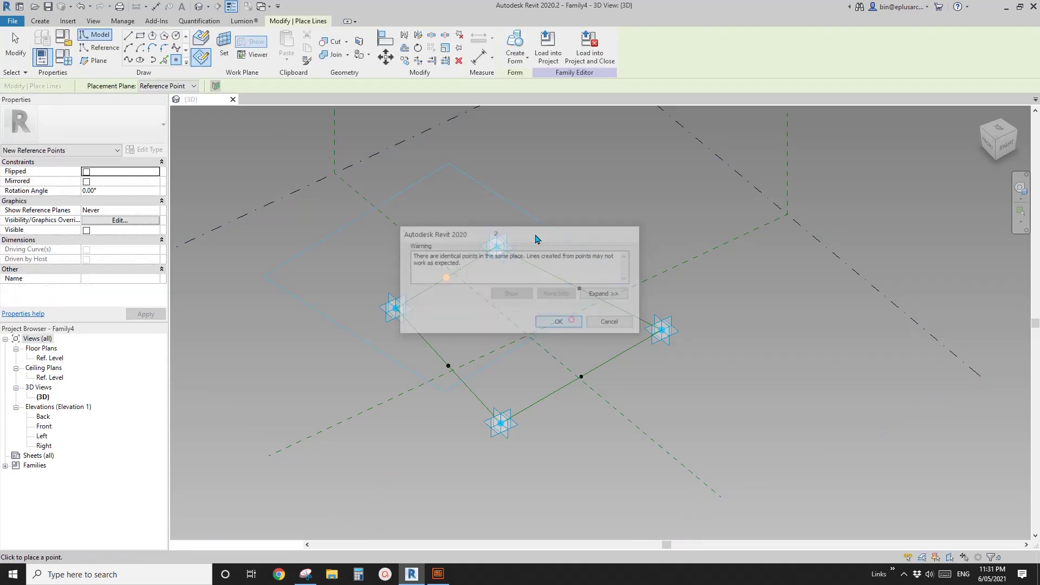
left_click(233, 45)
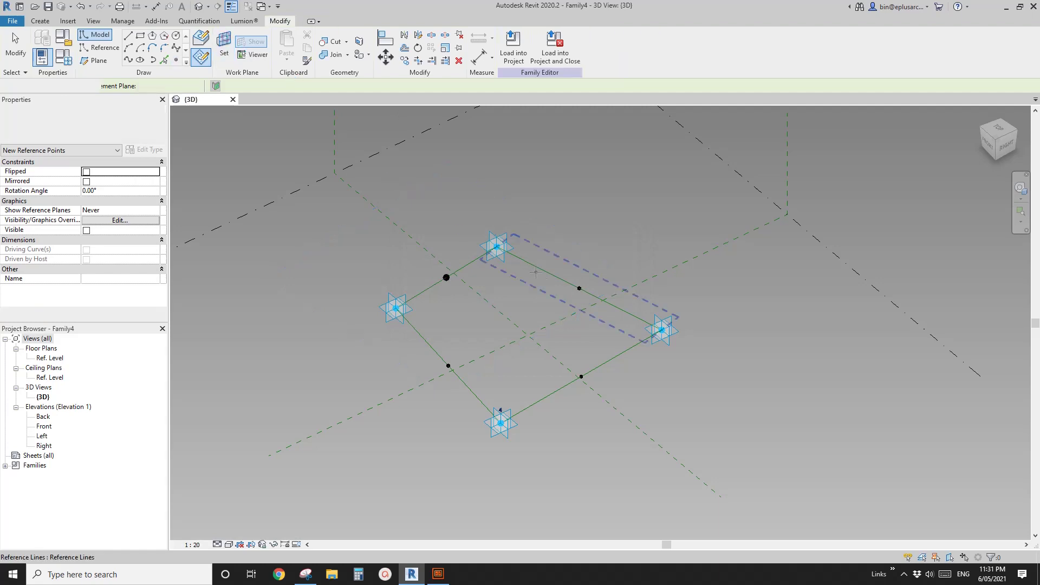
left_click(580, 290)
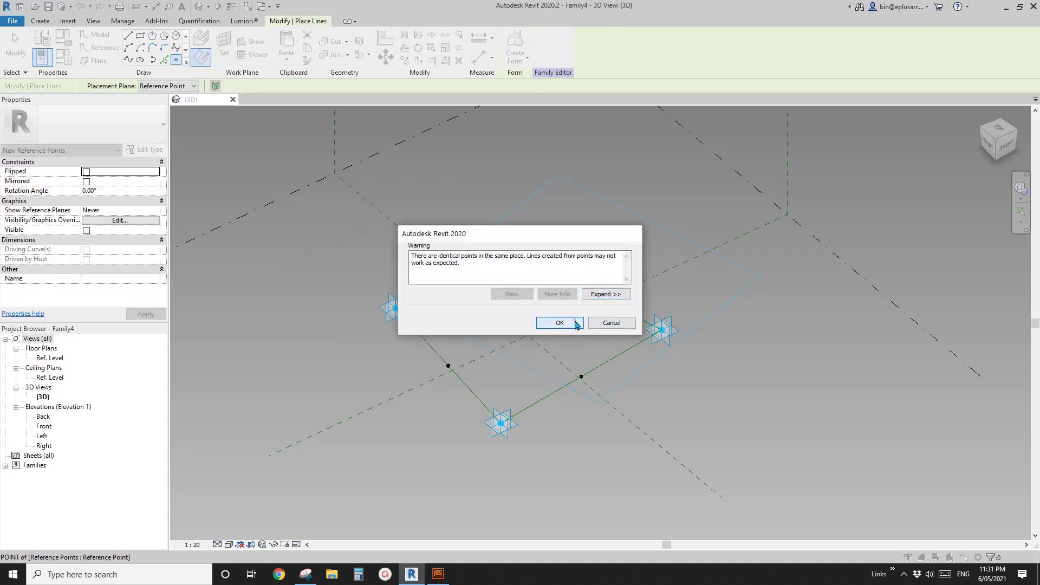
left_click(573, 321)
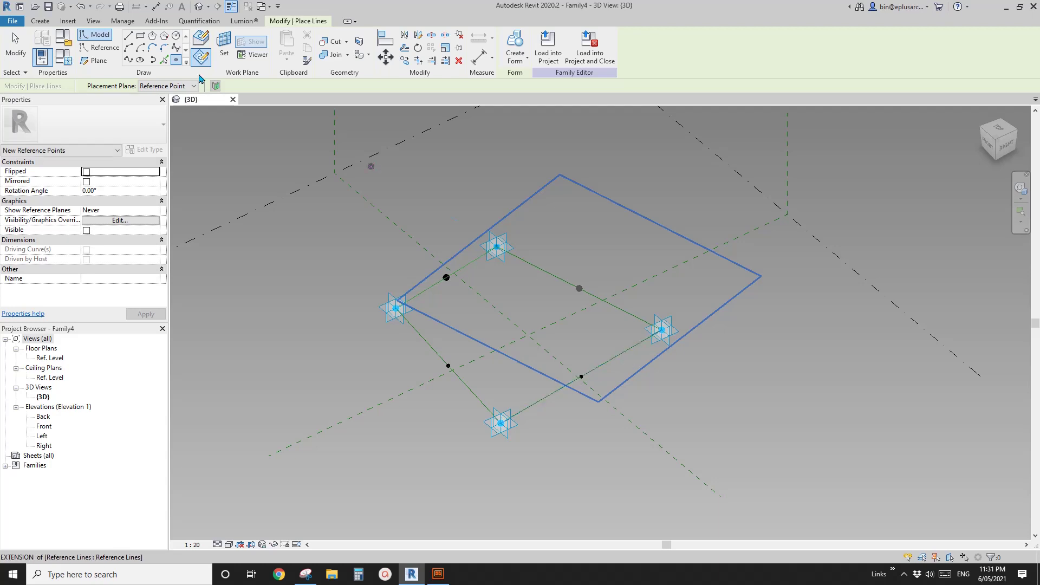
Place a hosted point on the lower-right side's midpoint plane, accepting the warning.
left_click(225, 52)
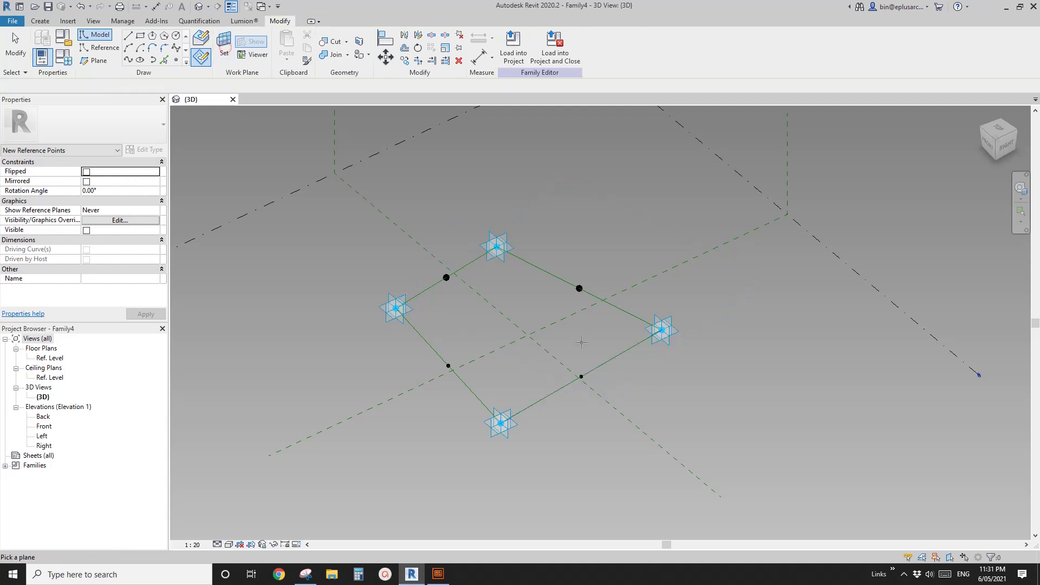
left_click(581, 376)
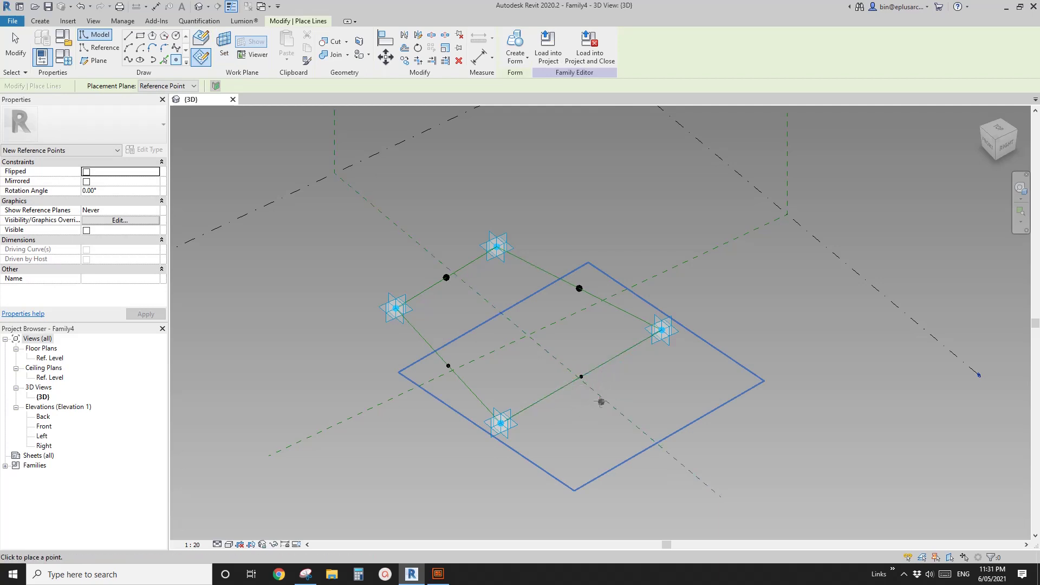
scroll(590, 396, "up", 2)
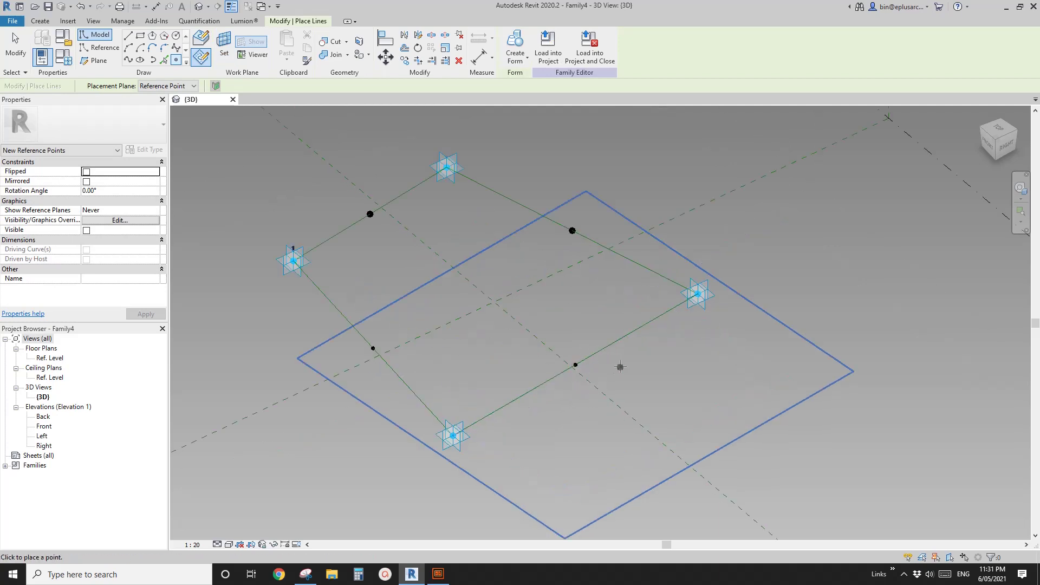
key("Escape")
key("Escape")
scroll(652, 329, "down", 3)
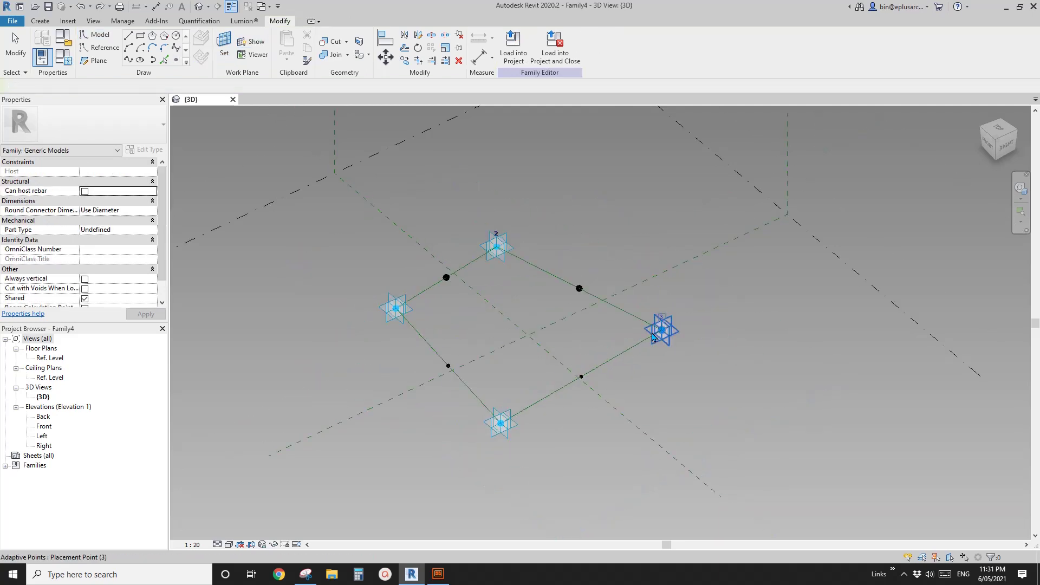
left_click(177, 61)
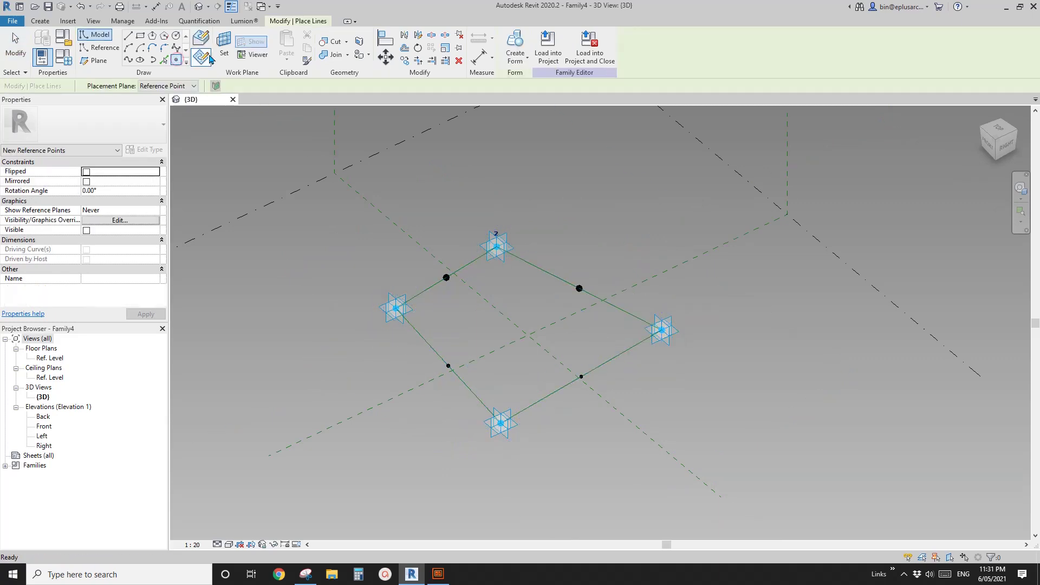
left_click(224, 47)
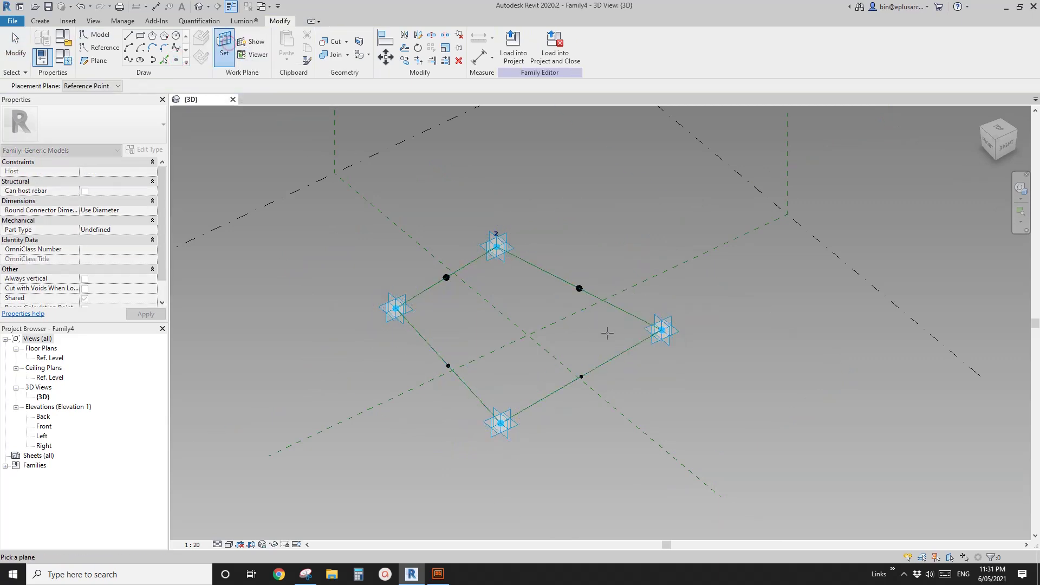
left_click(581, 376)
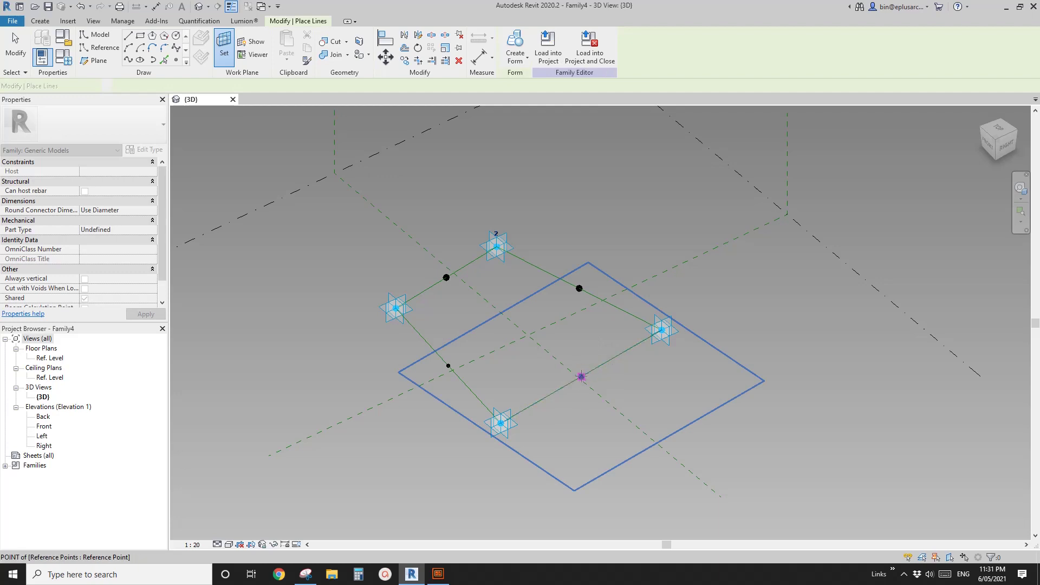
left_click(582, 376)
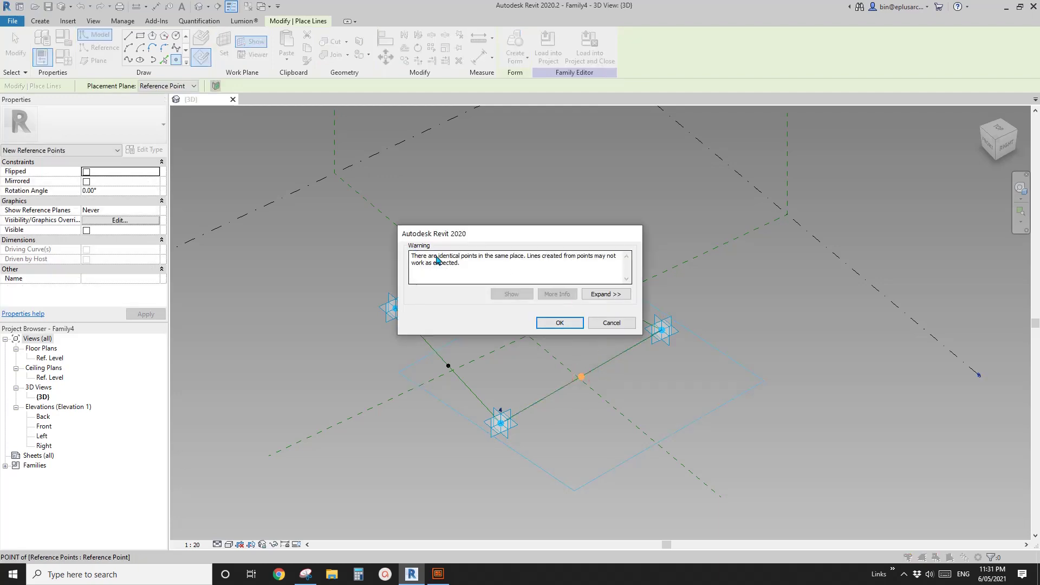
left_click(560, 323)
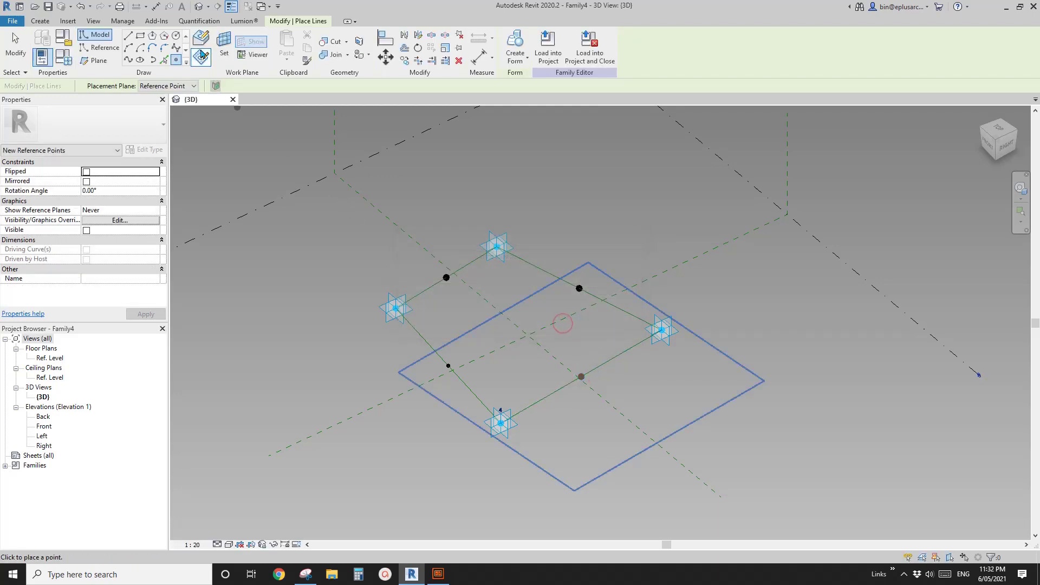
key("Escape")
Place a hosted point on the lower-left side's midpoint plane, accepting the warning.
left_click(449, 366)
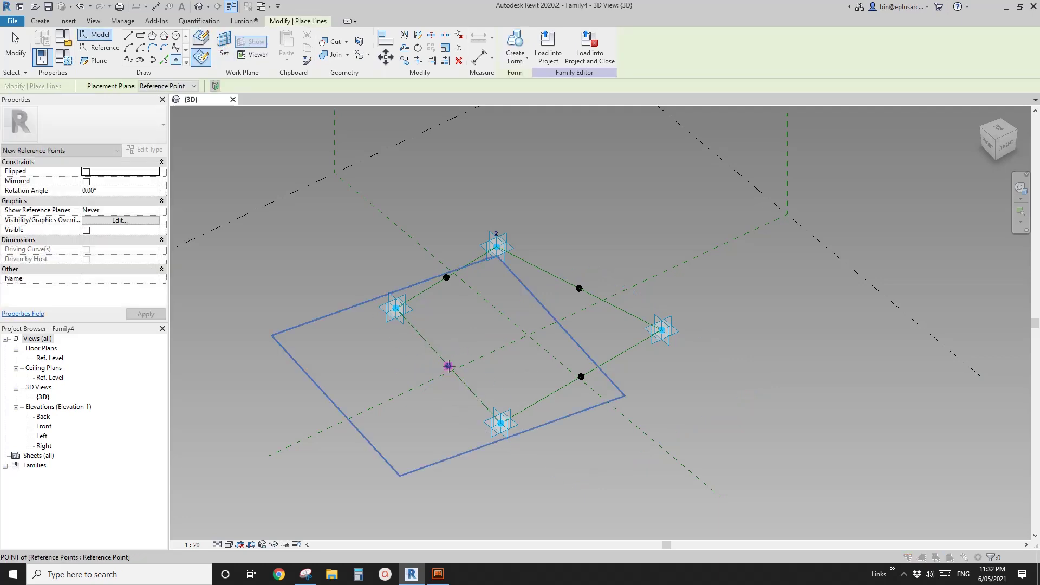
left_click(449, 366)
left_click(559, 323)
key("Escape")
key("Escape")
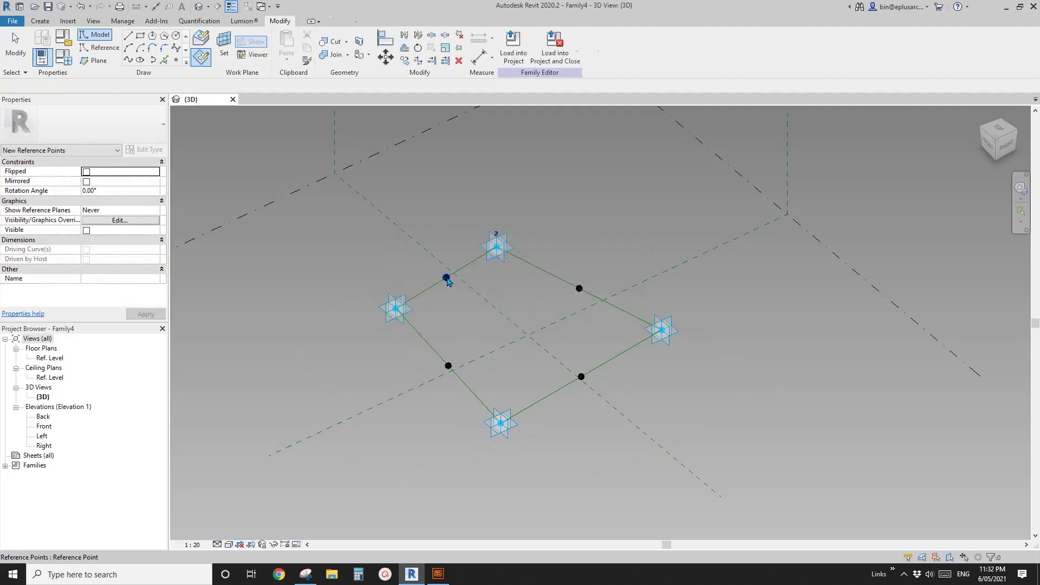
left_click(454, 281)
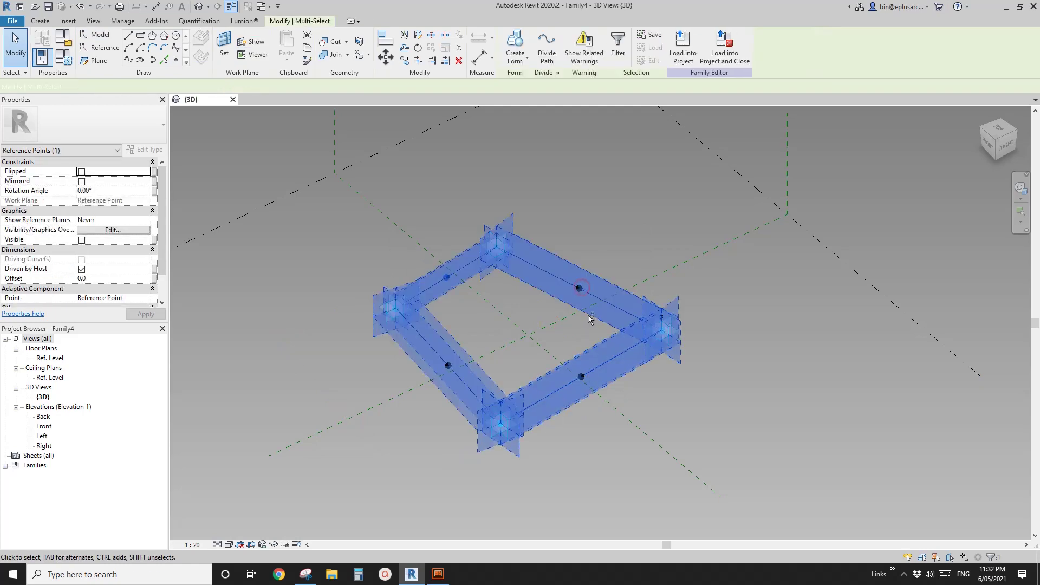
key("Escape")
Associate the four midpoint points' Offset with a new family parameter H.
left_click(446, 278)
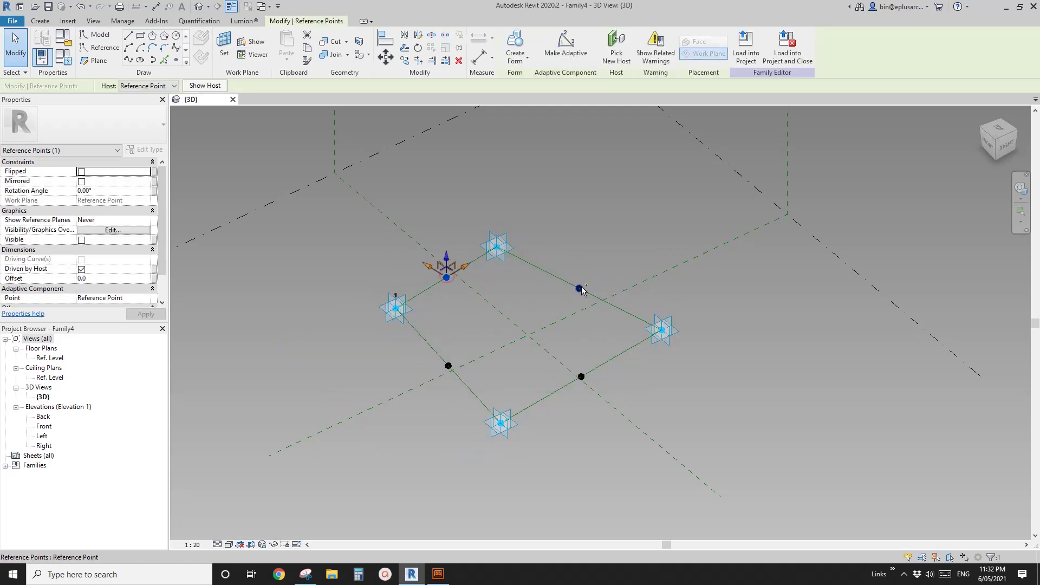
left_click(448, 367, "ctrl")
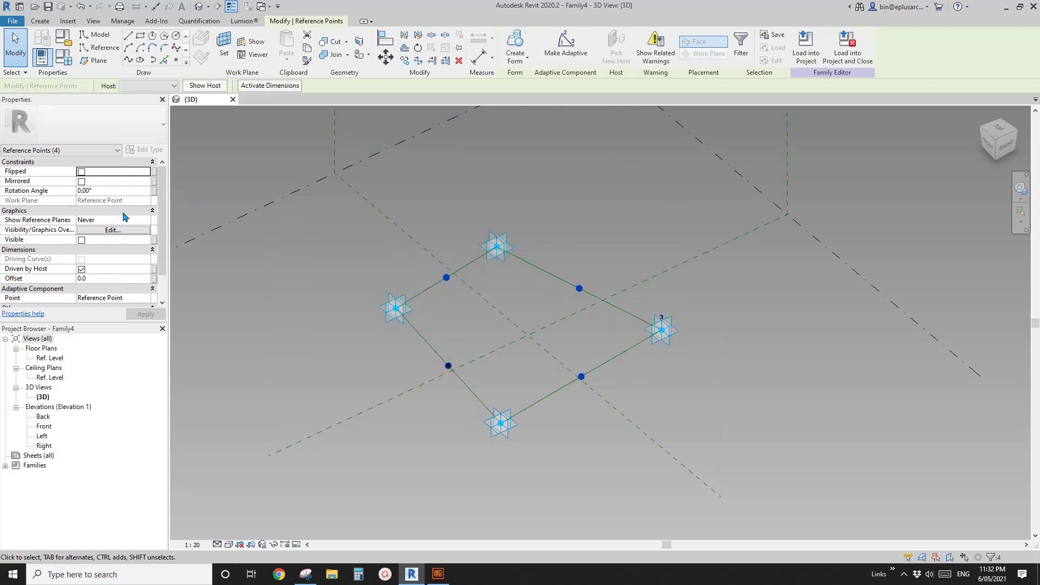
left_click(154, 279)
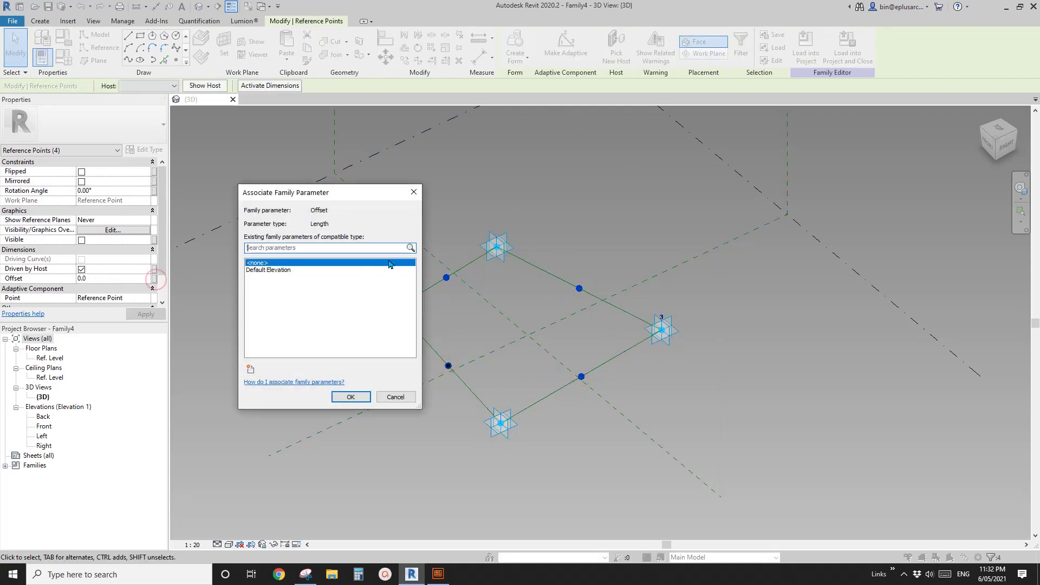
left_click(251, 369)
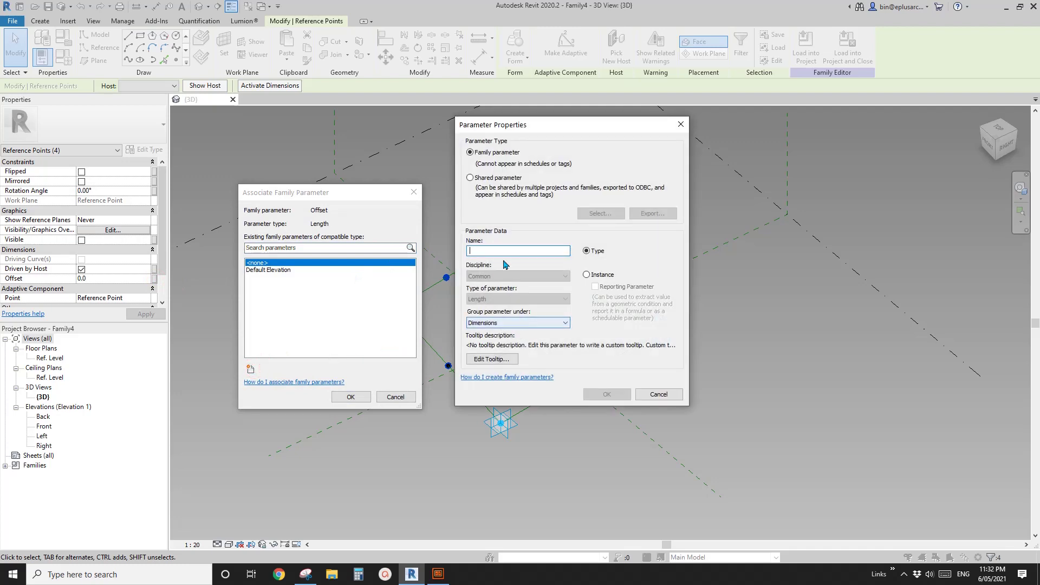
left_click(607, 396)
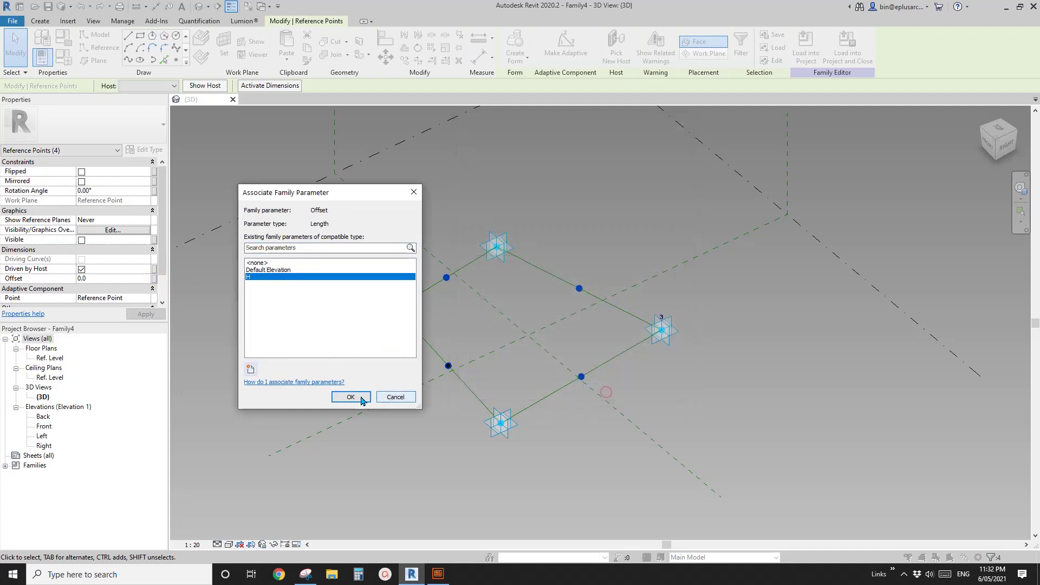
left_click(351, 396)
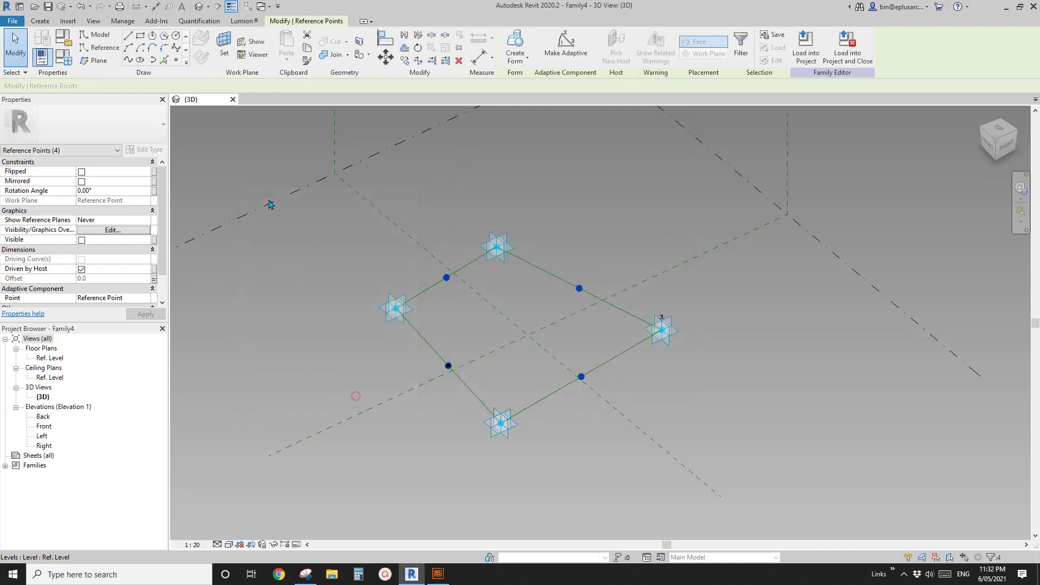
Set H to 2000 in Family Types and apply it, raising the midpoint points.
left_click(63, 56)
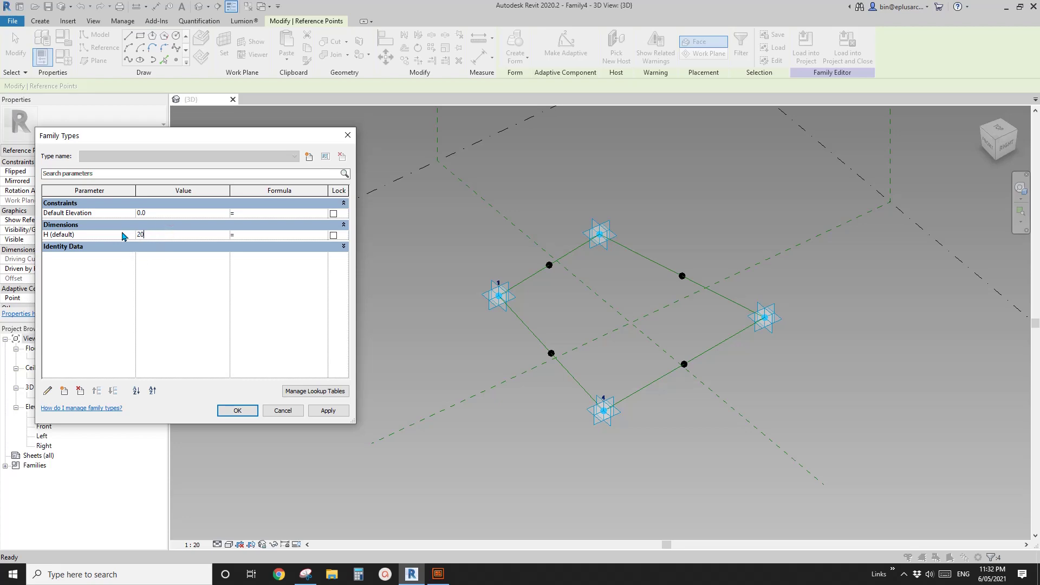
left_click(328, 411)
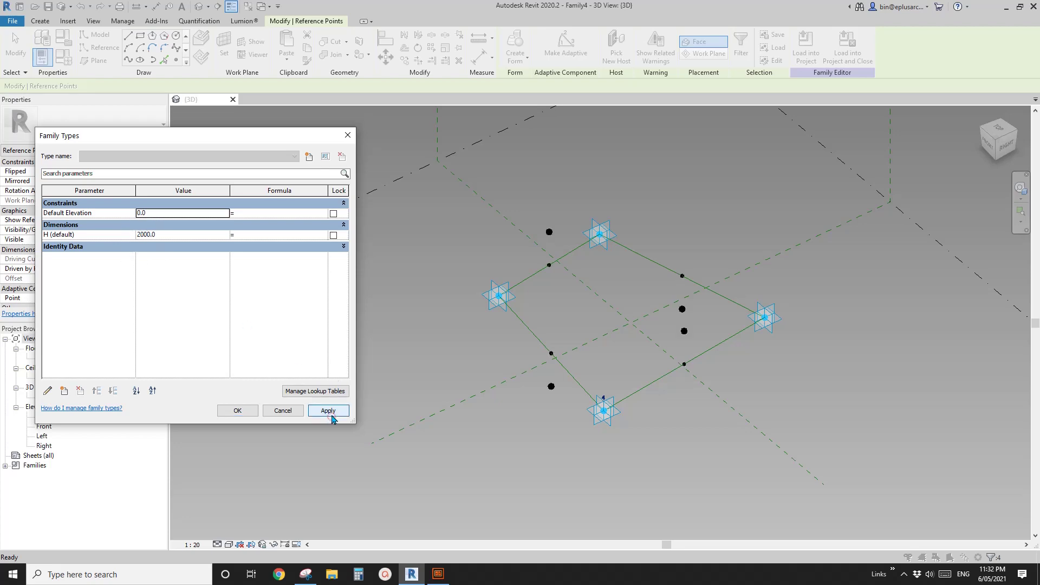
left_click(253, 414)
middle_click_drag(550, 318, 650, 248, "shift")
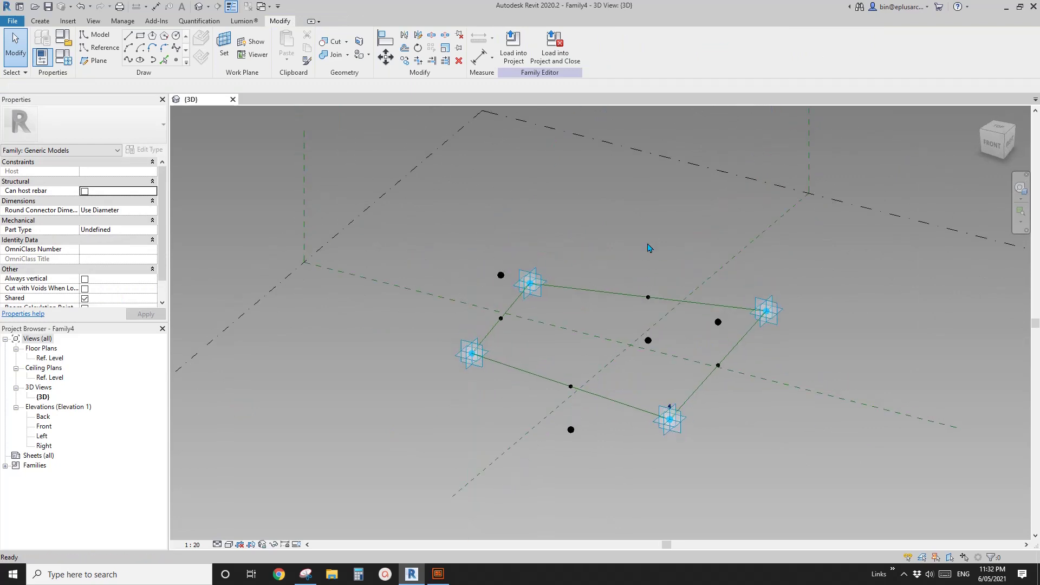
Set the rotation angle of two opposite midpoint points to 180.
left_click(649, 298)
left_click(571, 387, "ctrl")
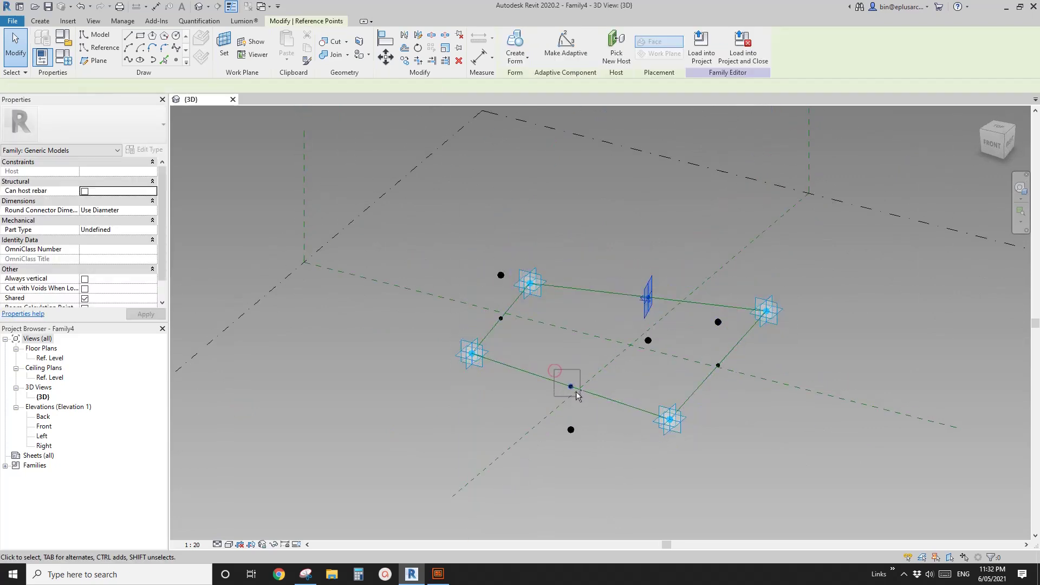
left_click(121, 191)
type("1")
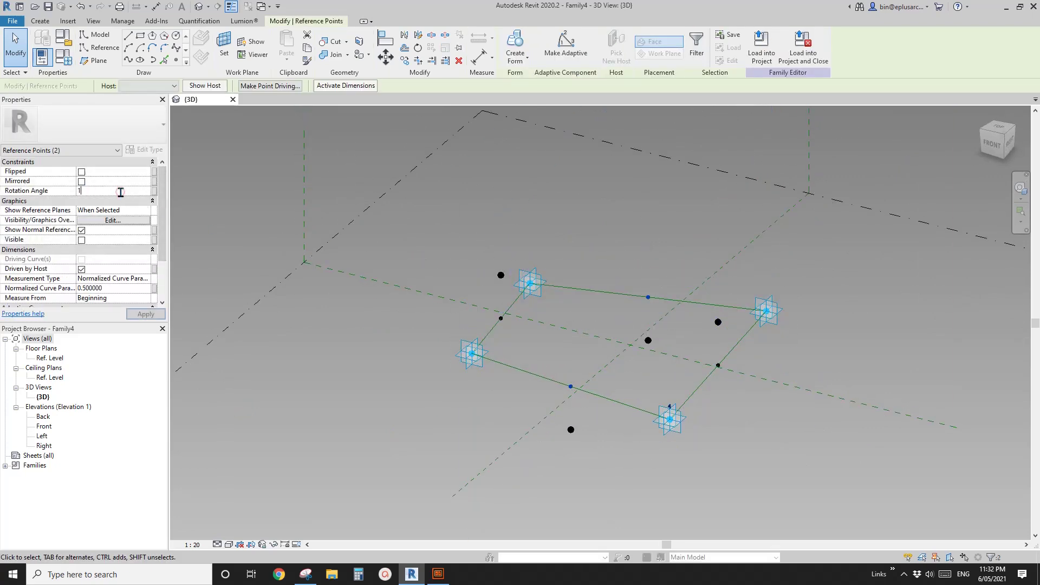
type("80")
Drag corner points 3 and 4 to reshape the bay and shift the loop.
middle_click_drag(619, 192, 612, 301, "shift")
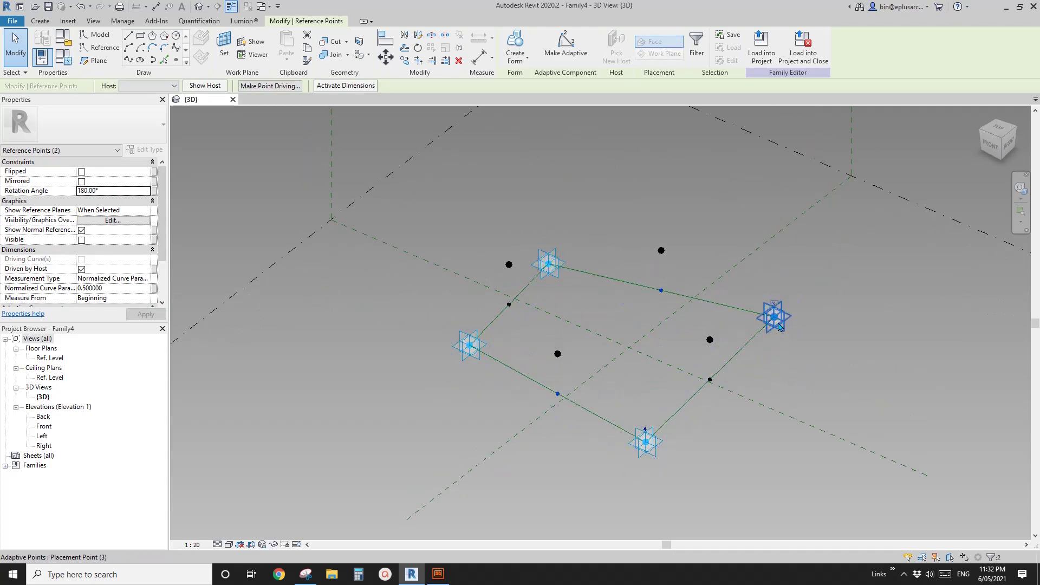
left_click_drag(775, 317, 645, 331)
left_click_drag(650, 444, 591, 350)
left_click_drag(476, 347, 662, 310)
scroll(539, 324, "up", 2)
key("Escape")
Reposition adaptive points 1, 3 and 2 so the reference-line loop forms a square.
left_click(524, 339)
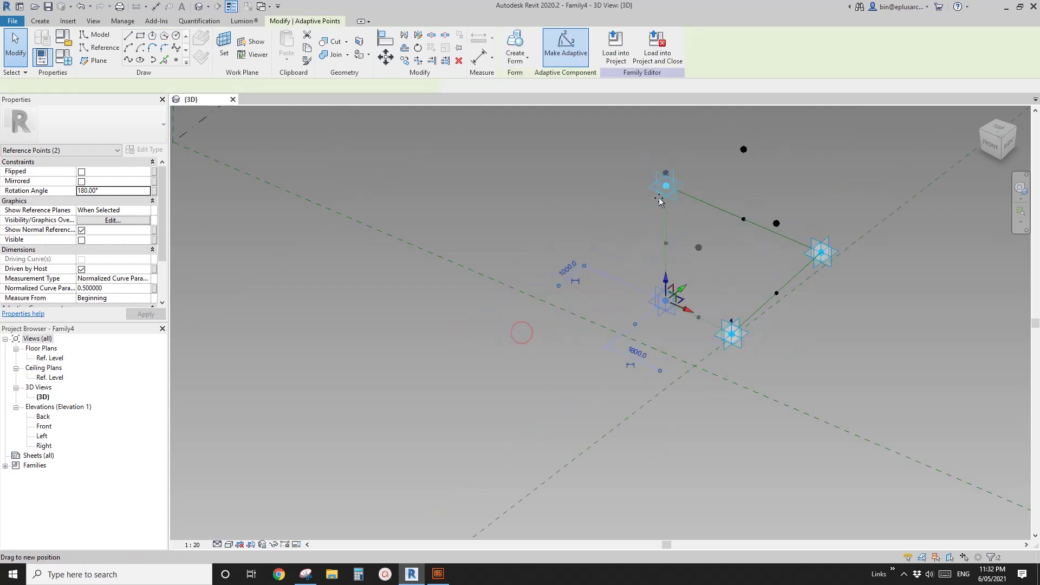
left_click_drag(720, 227, 746, 248)
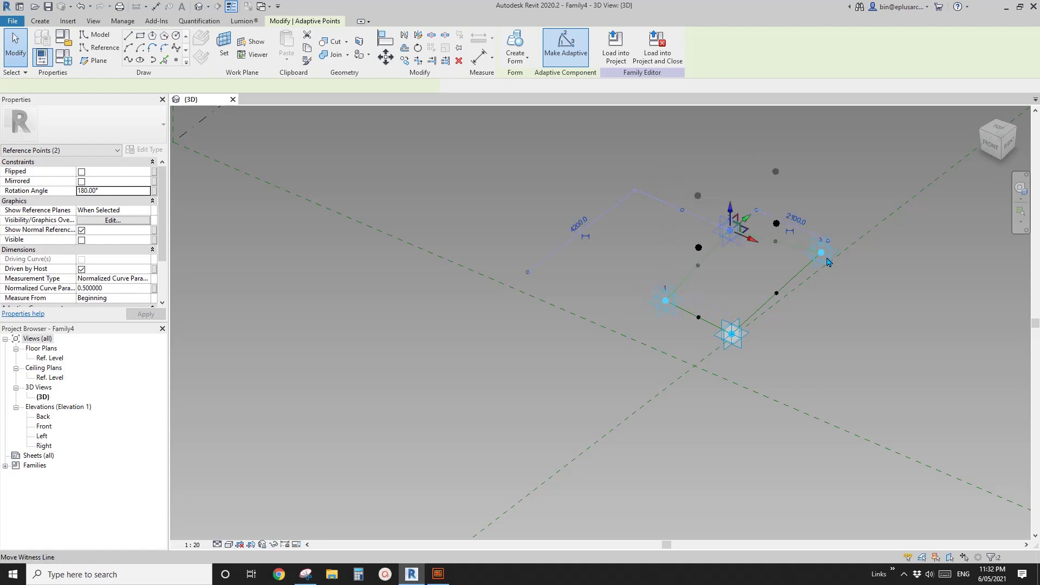
left_click_drag(828, 262, 781, 281)
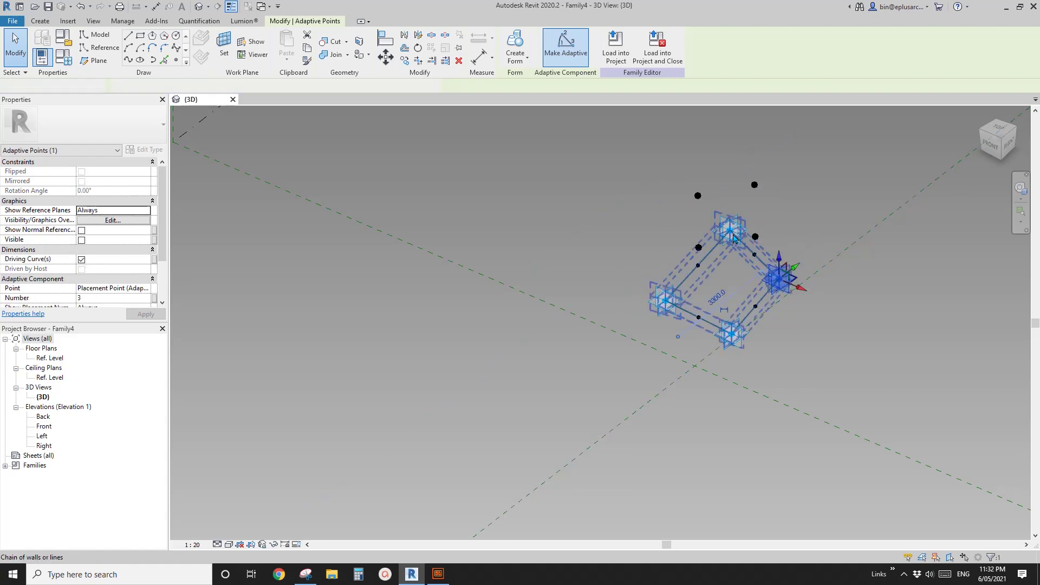
left_click(734, 239)
key("Escape")
scroll(733, 233, "up", 2)
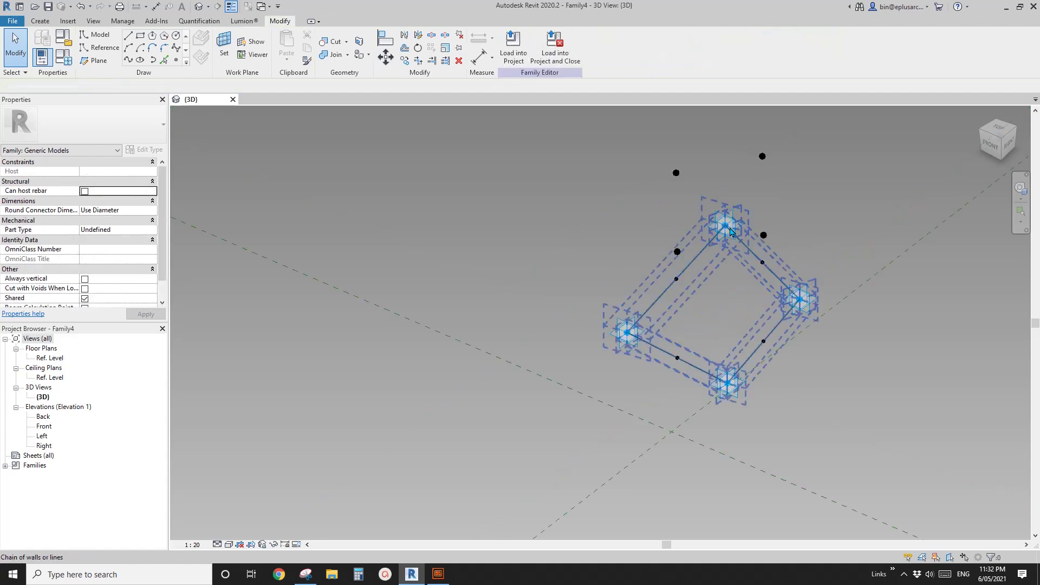
left_click_drag(740, 227, 708, 263)
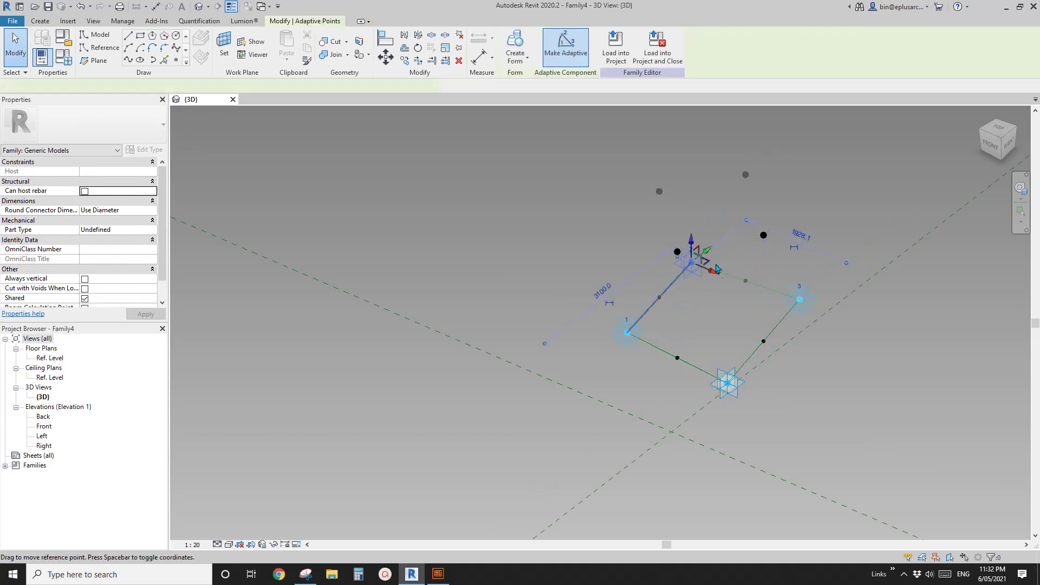
key("Escape")
scroll(780, 306, "down", 2)
middle_click_drag(780, 306, 632, 316)
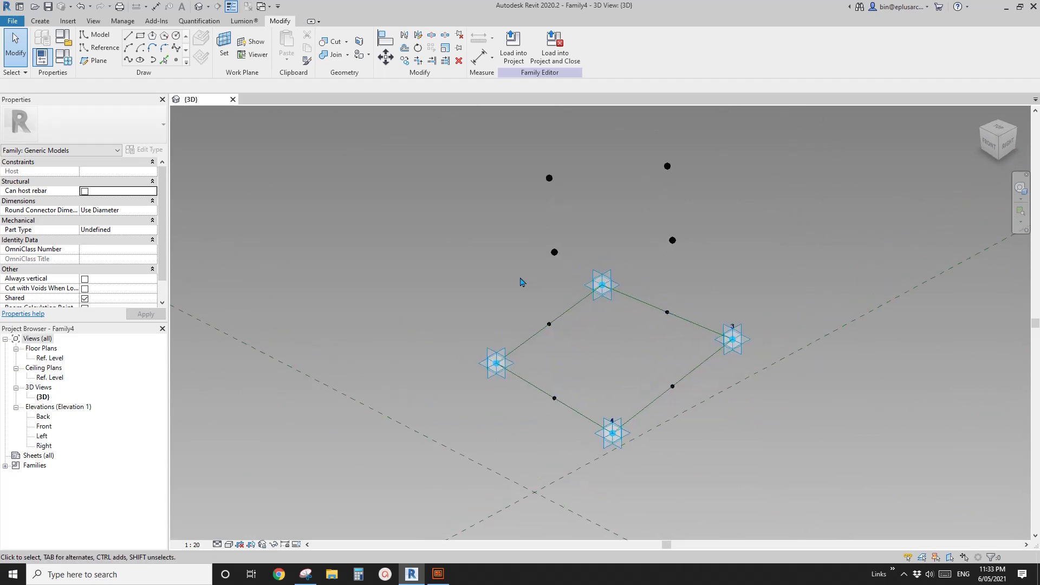
Place reference points hosted on the work planes of placement points 1 and 4.
left_click(176, 59)
left_click(223, 45)
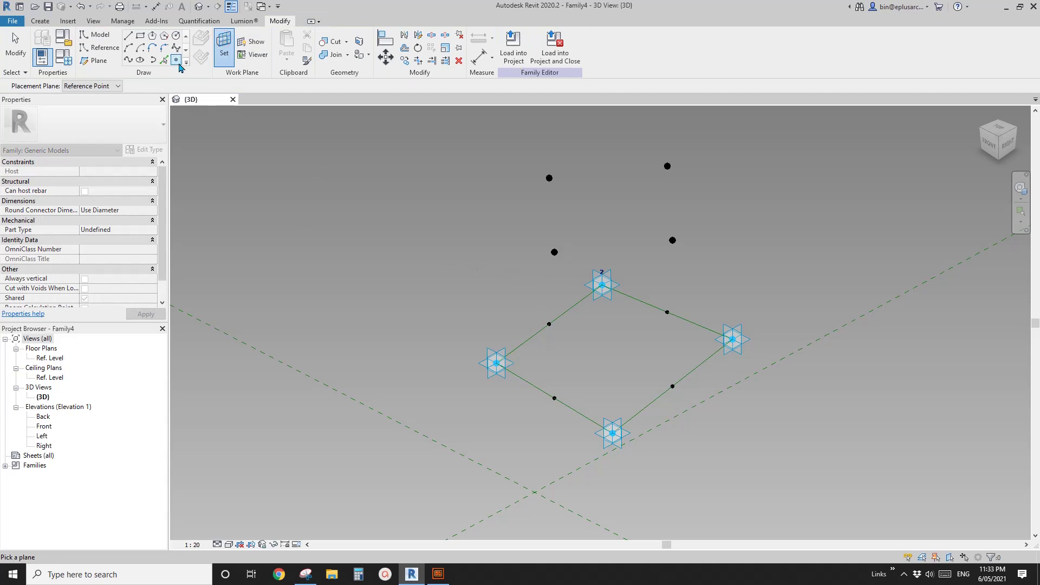
left_click(515, 363)
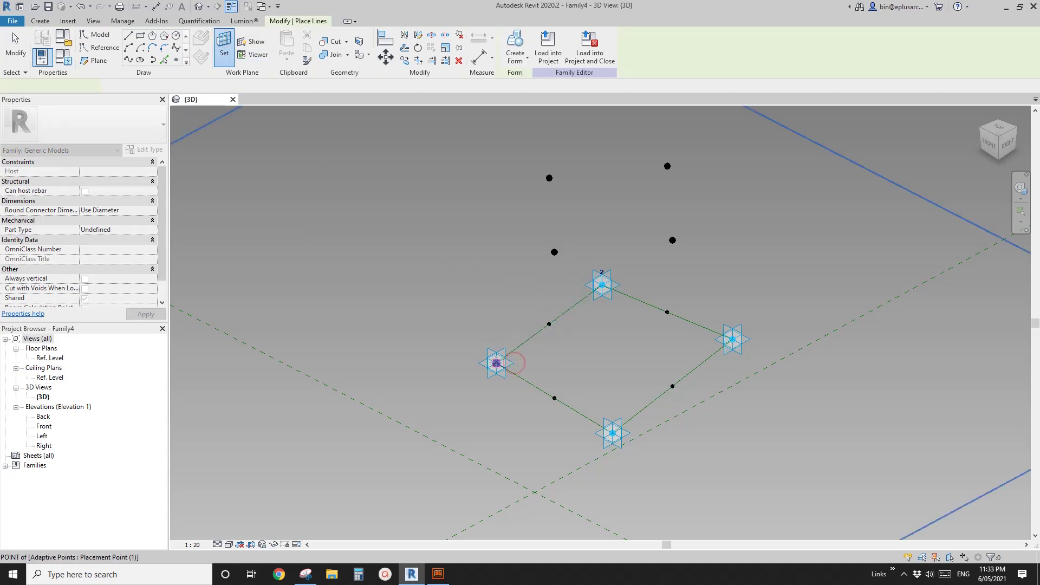
middle_click_drag(541, 364, 471, 330)
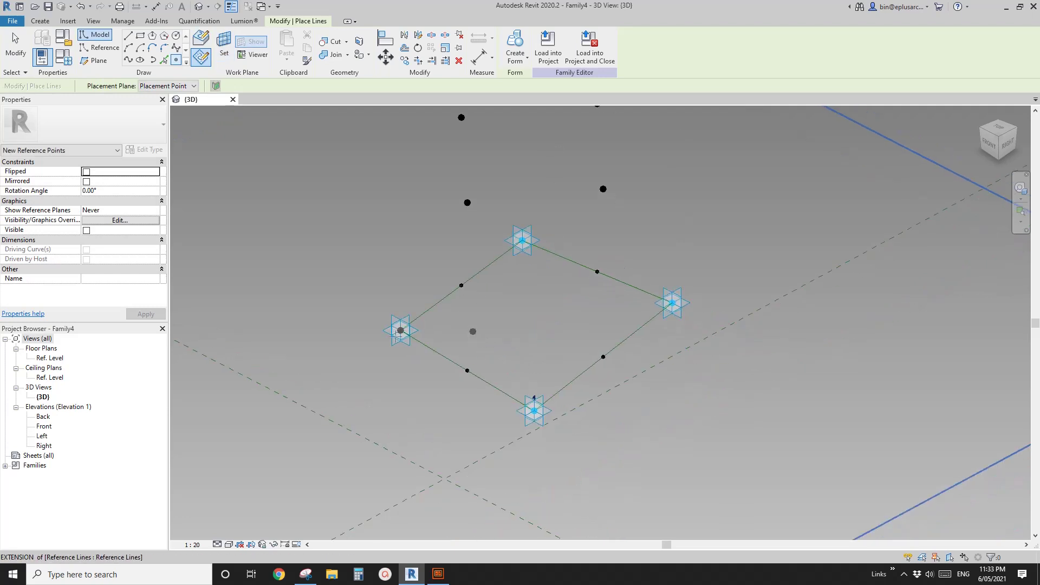
left_click(222, 47)
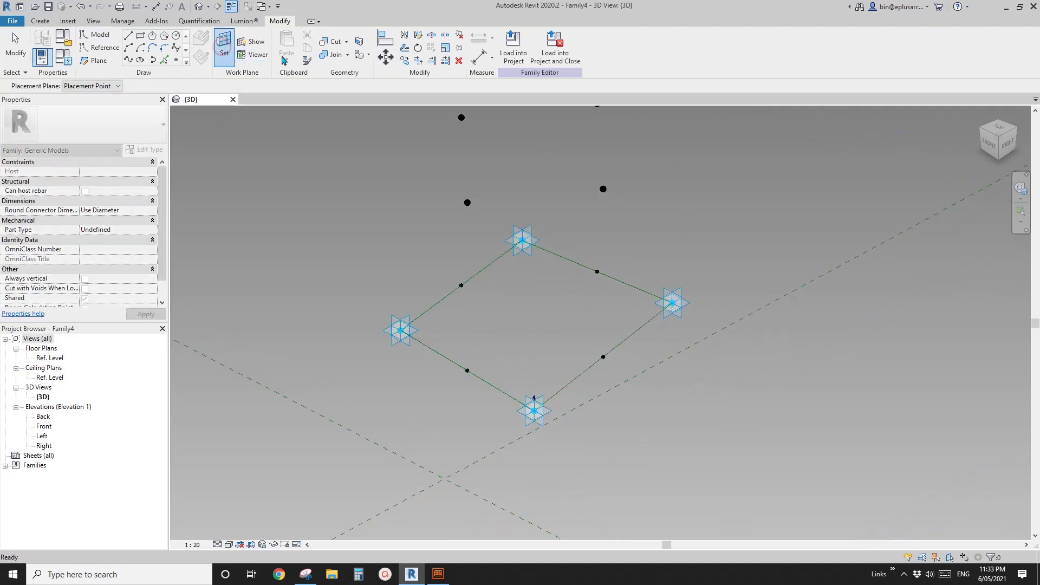
left_click(551, 405)
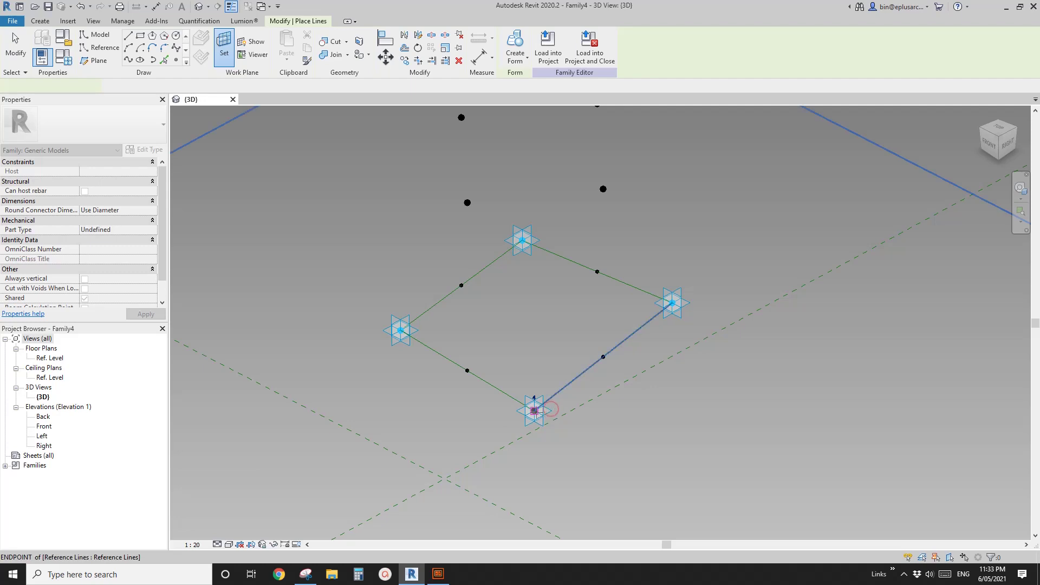
Host reference points on placement points 3 and 2, then select the left and bottom ones.
left_click(224, 46)
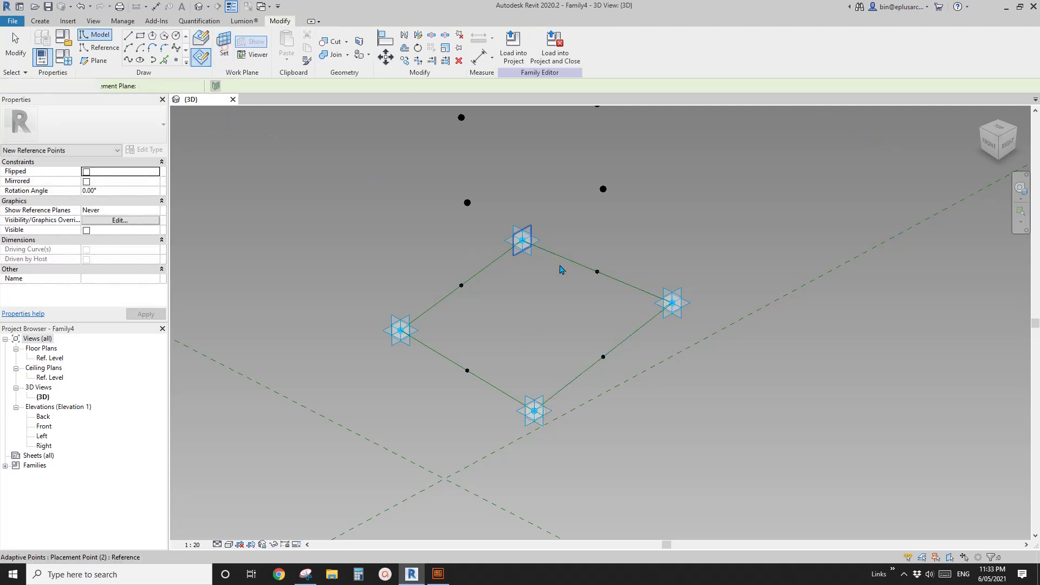
left_click(686, 305)
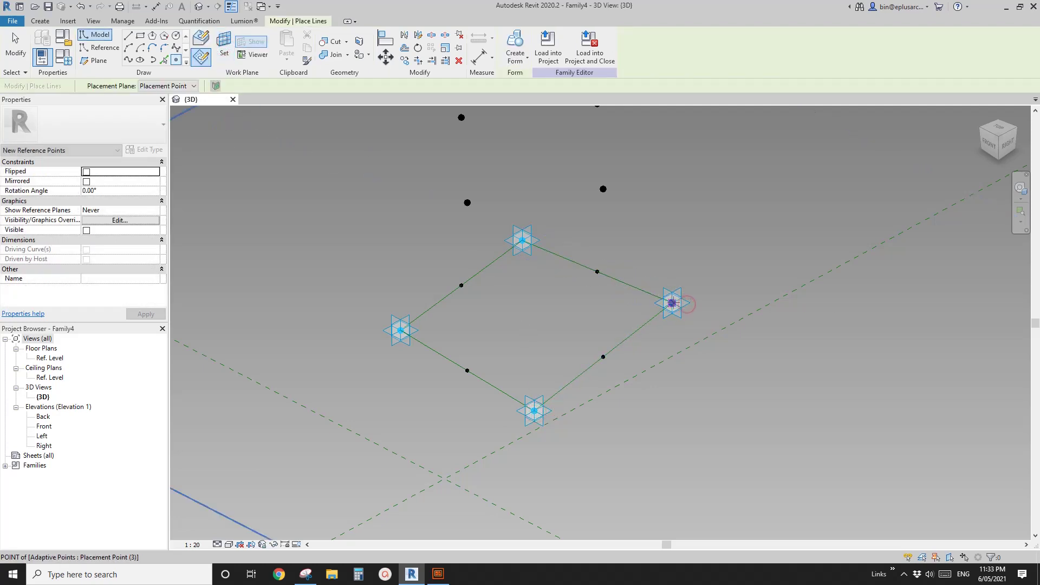
left_click(225, 47)
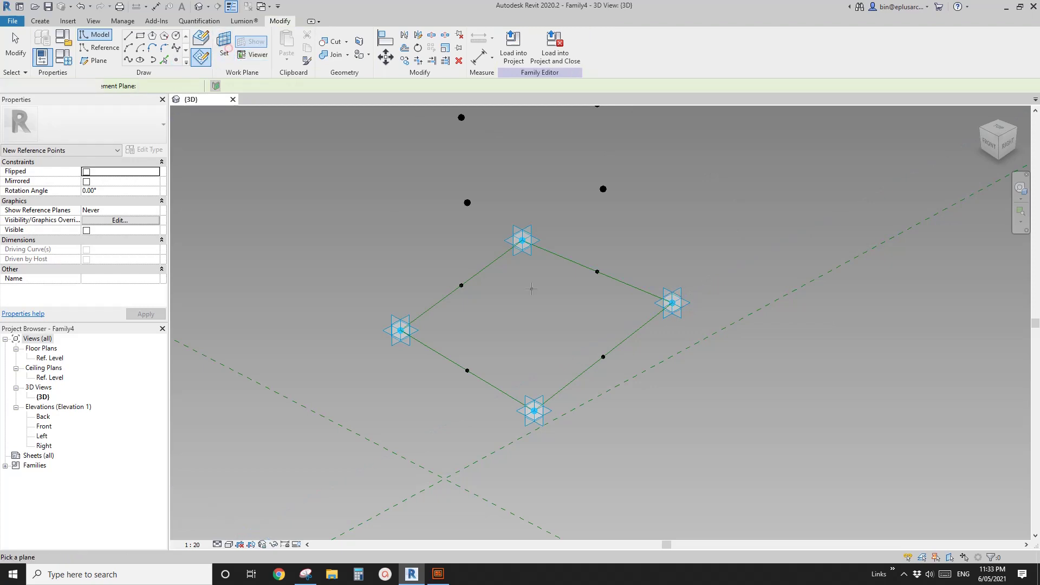
left_click(540, 240)
key("Escape")
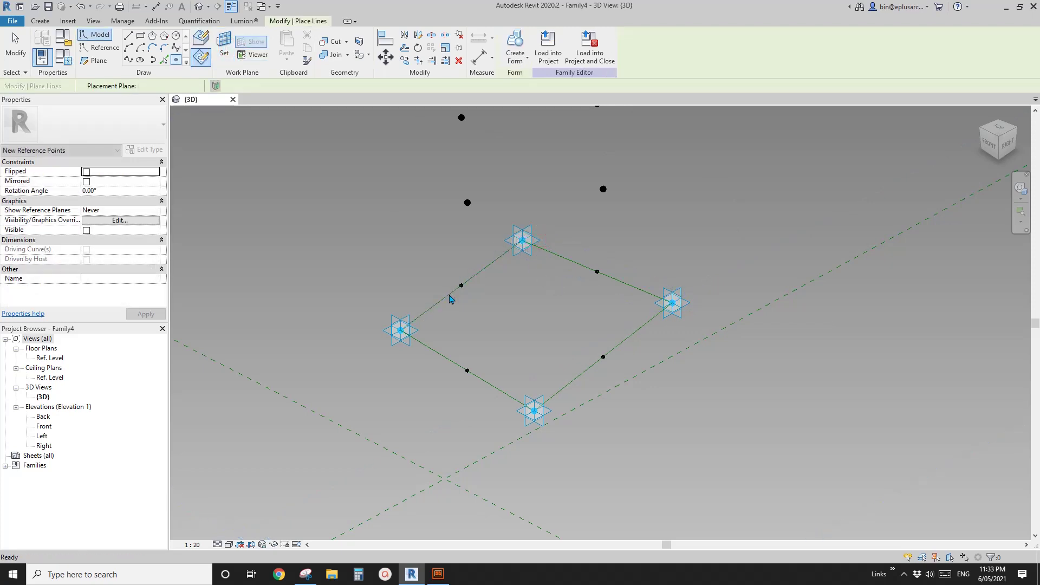
key("Escape")
left_click(401, 331)
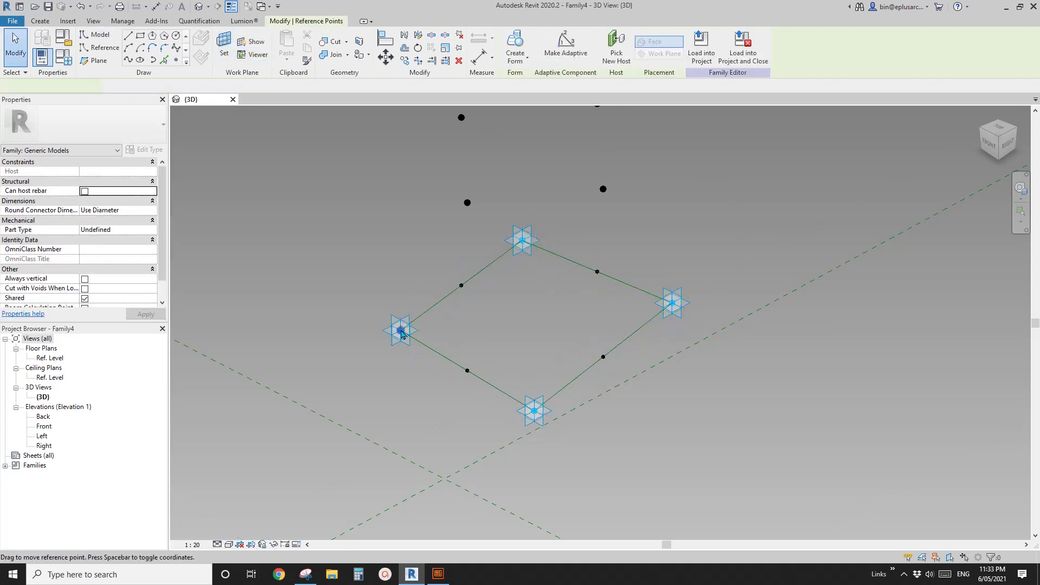
left_click(536, 412, "ctrl")
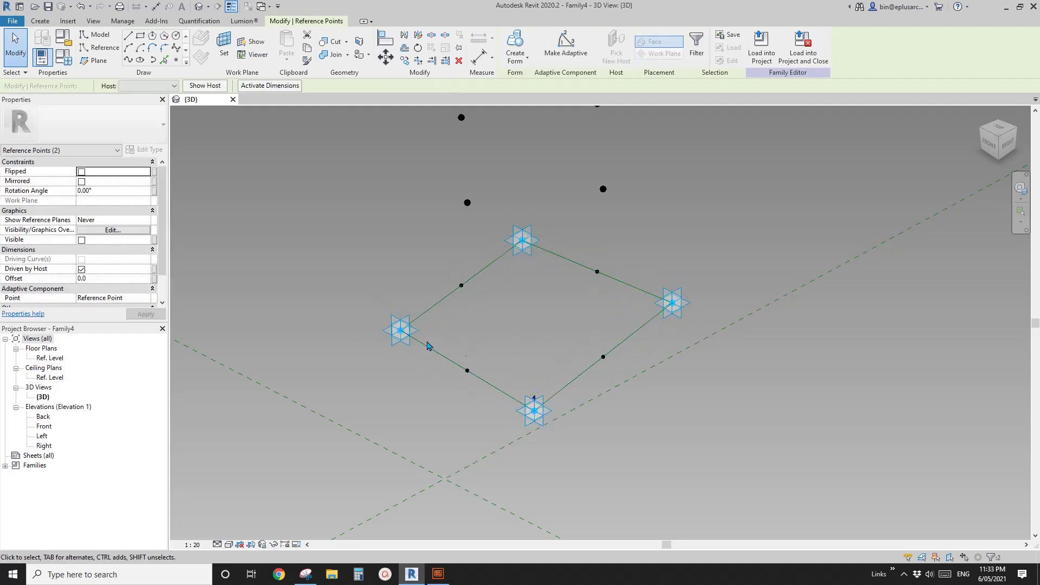
Select the left, right, top and fourth corner-hosted points and set their Offset to 1.
left_click(521, 319)
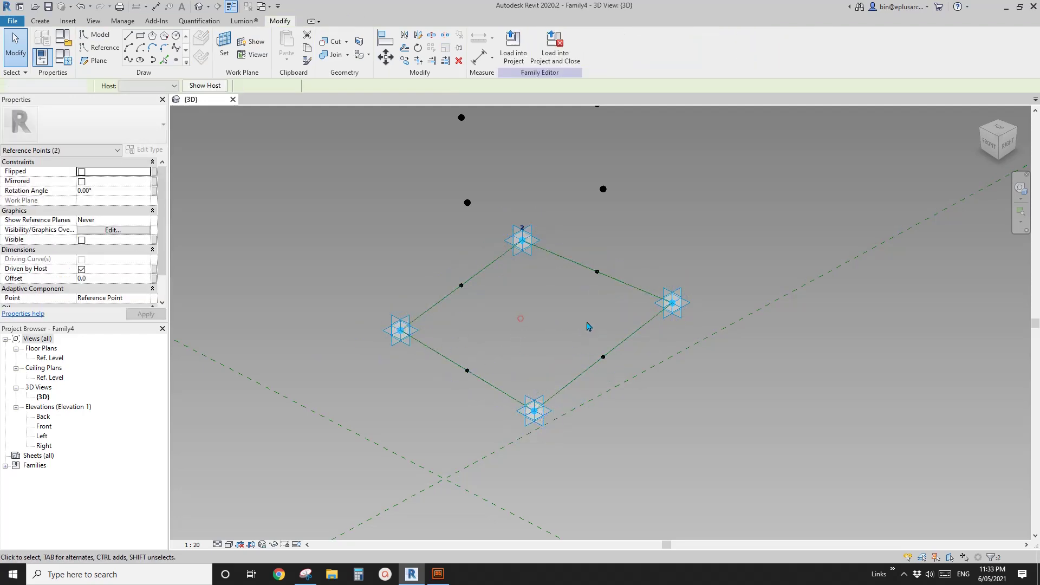
left_click(400, 332)
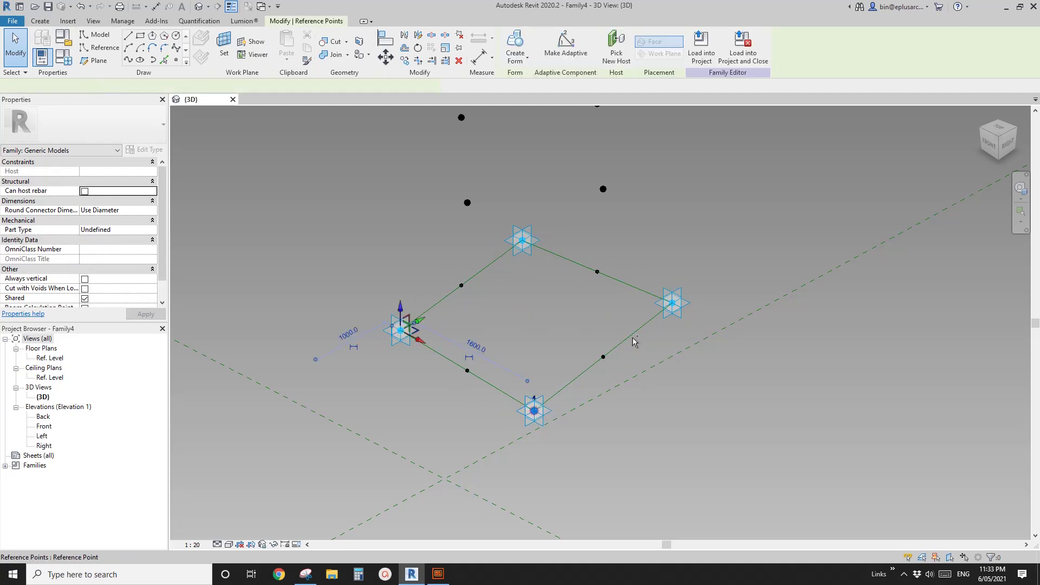
left_click(673, 304, "ctrl")
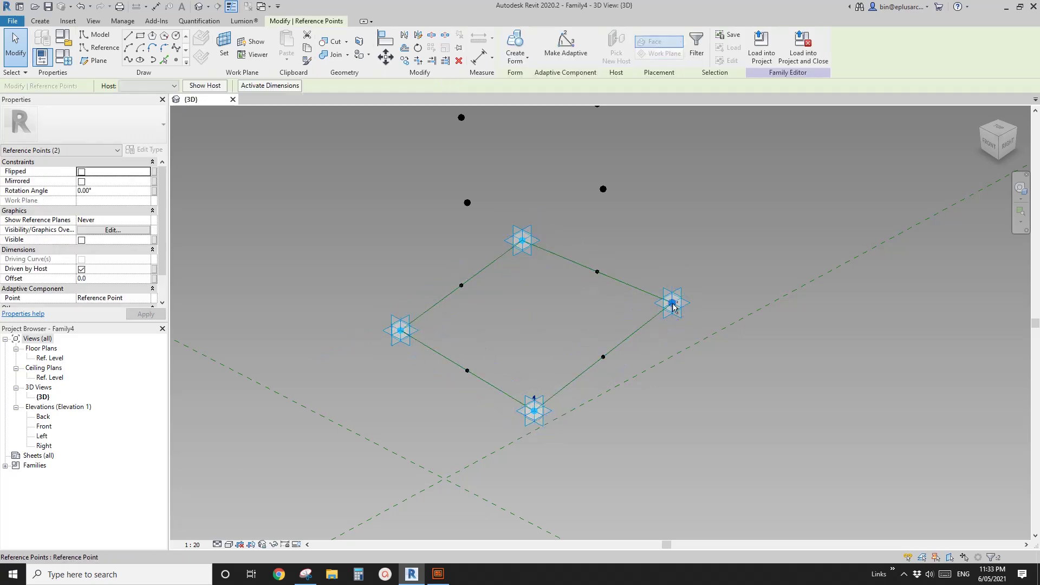
left_click(523, 241, "ctrl")
left_click(517, 240, "ctrl")
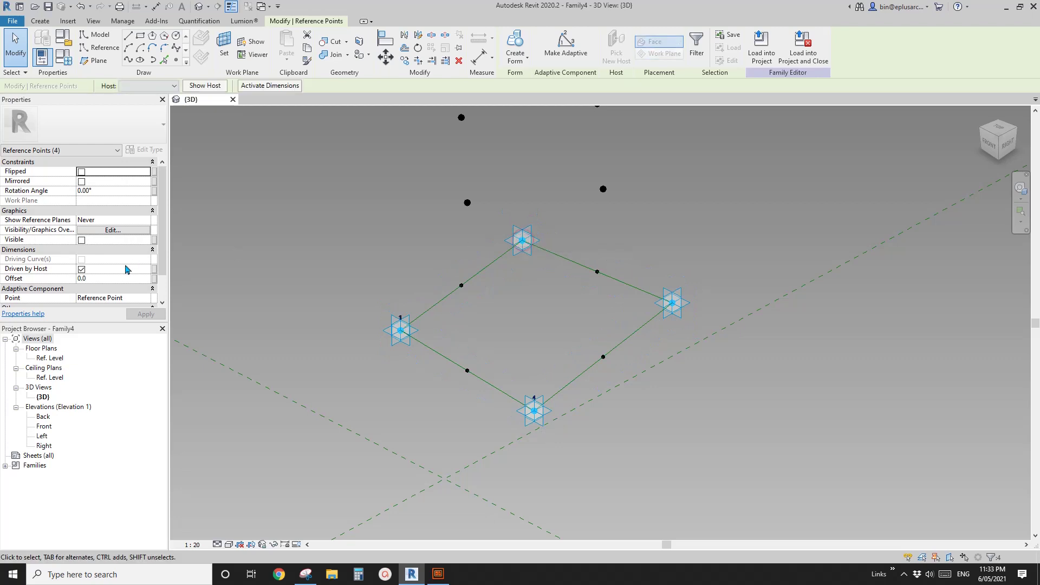
left_click(108, 278)
type("1")
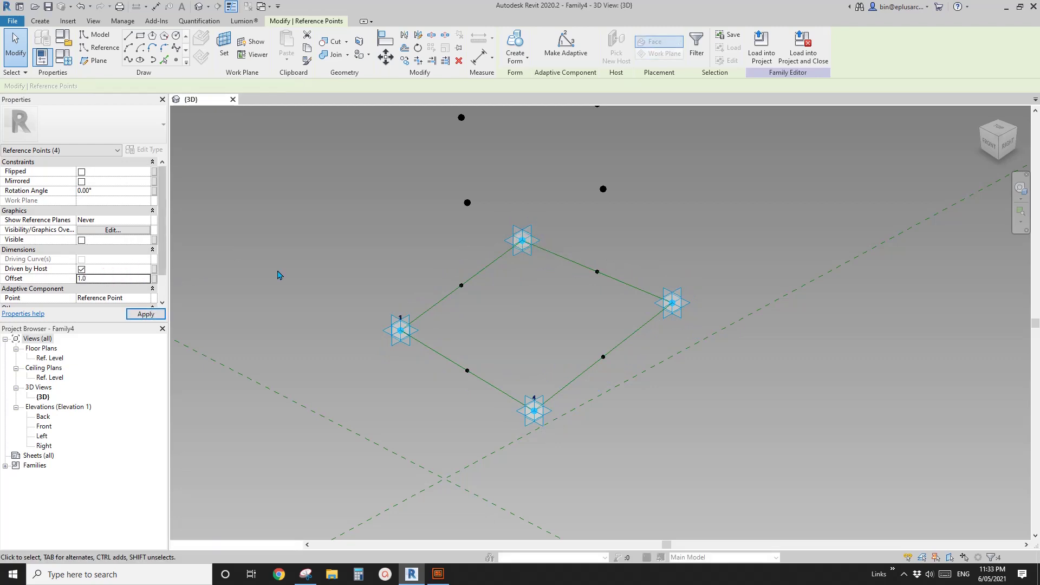
left_click(511, 319)
scroll(511, 319, "down", 1)
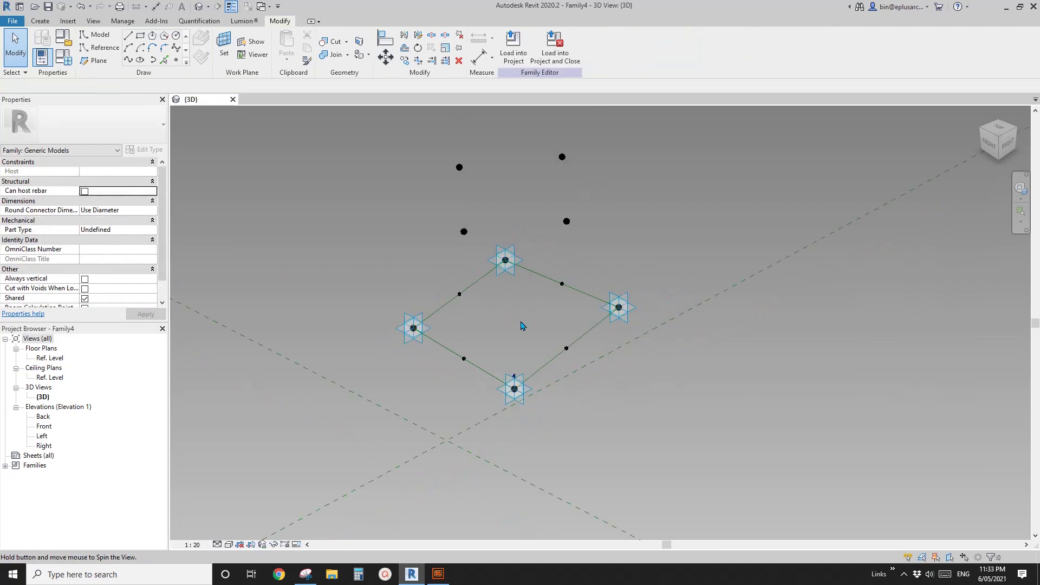
middle_click_drag(519, 319, 486, 306, "shift")
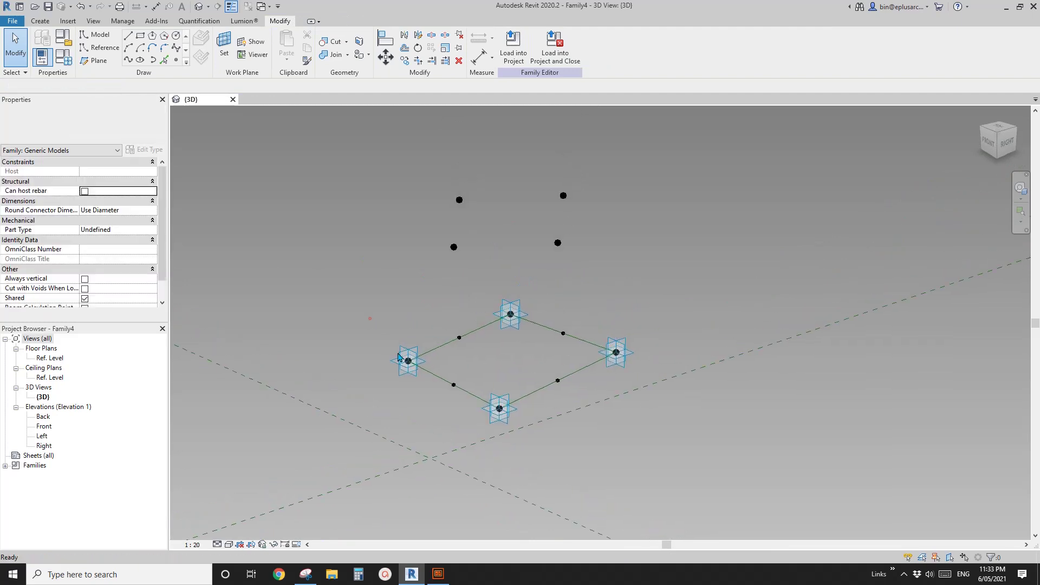
Draw the first ribs as splines from the left and bottom corner points up to the raised points.
left_click_drag(432, 392, 432, 391)
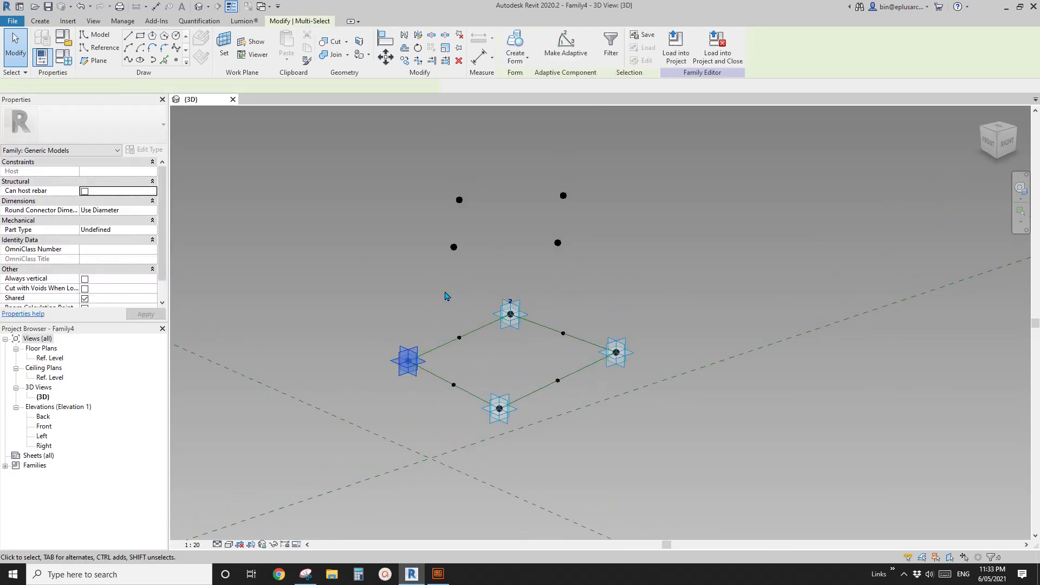
left_click(454, 248, "ctrl")
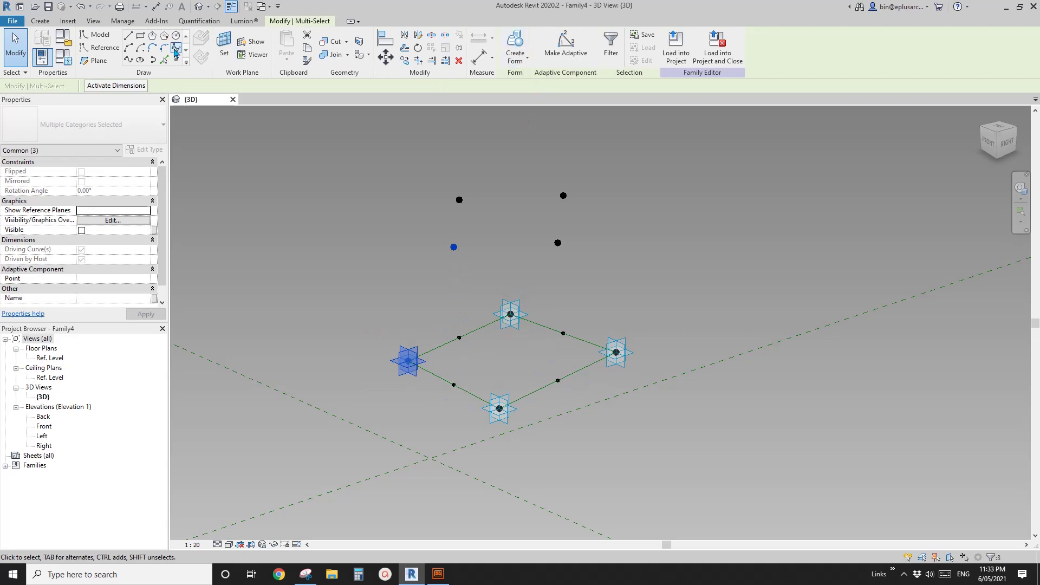
left_click(128, 60)
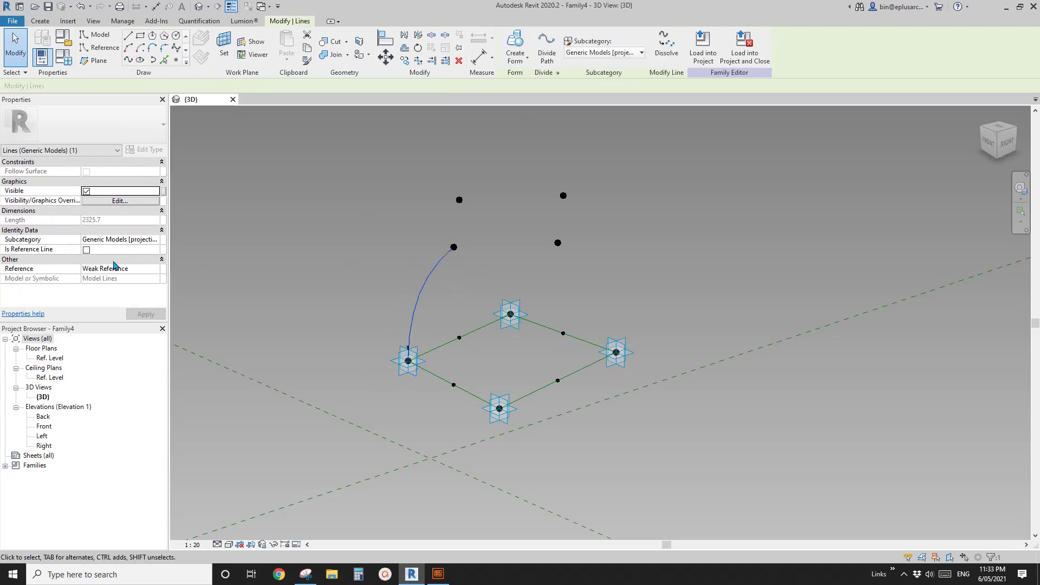
left_click(86, 250)
middle_click_drag(564, 274, 477, 278, "shift")
left_click(476, 277)
left_click_drag(423, 237, 465, 290)
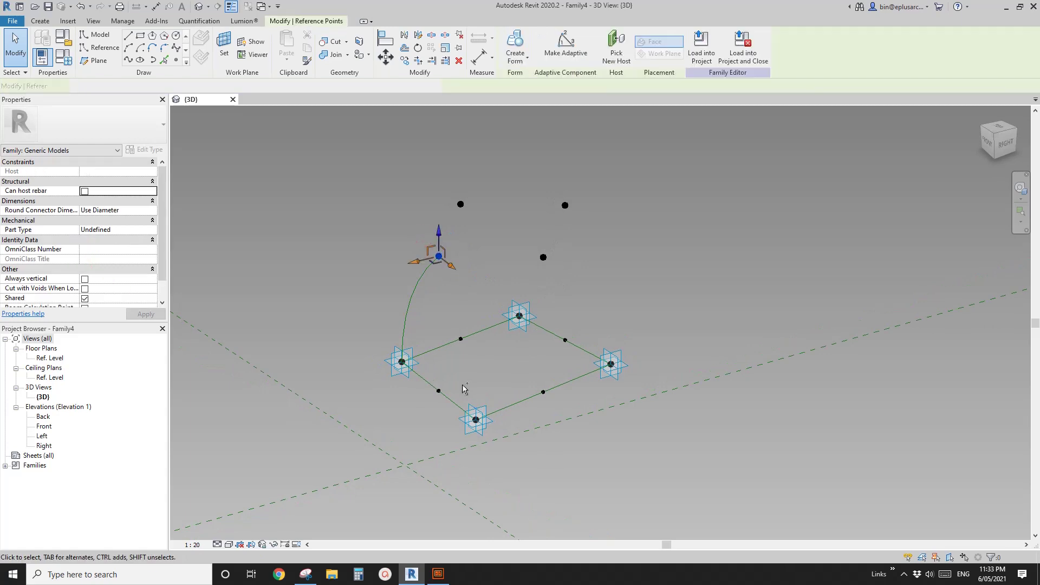
left_click_drag(492, 447, 495, 453, "ctrl")
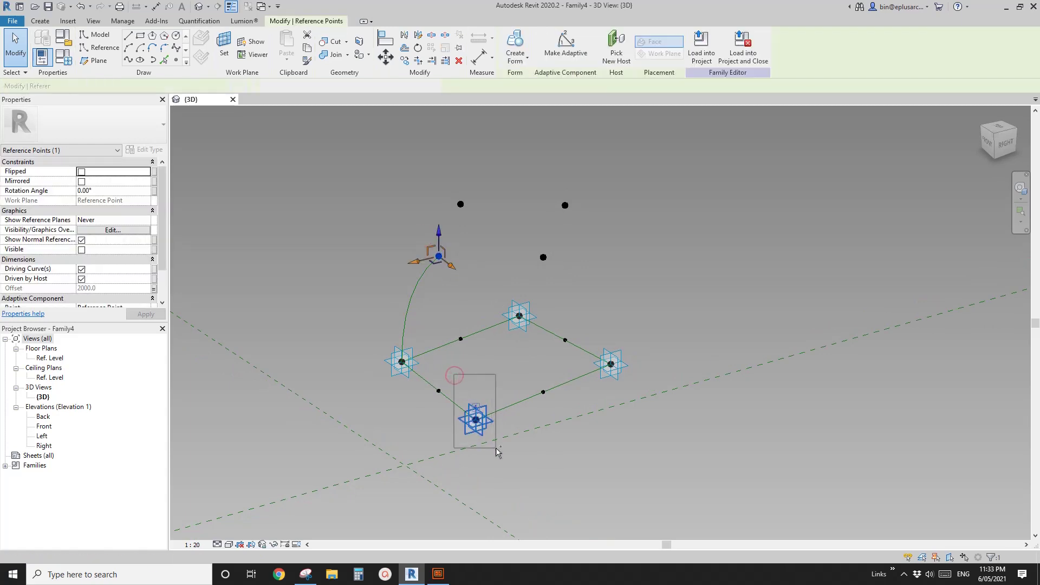
left_click(128, 60)
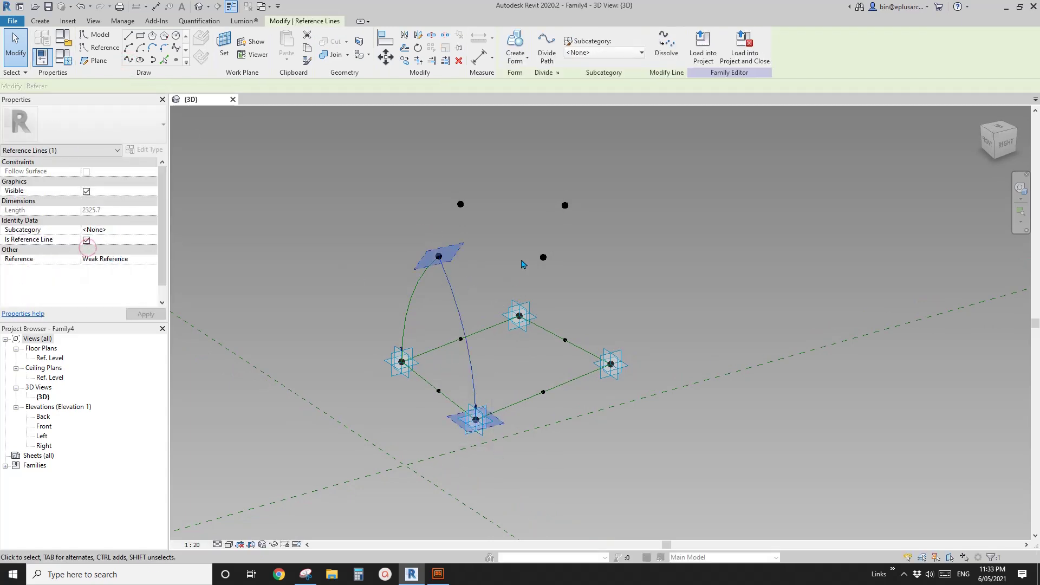
Add rib curves from the upper point to the bottom and right corners as reference lines.
left_click_drag(518, 238, 533, 252)
left_click_drag(559, 292, 561, 270)
left_click_drag(450, 385, 504, 448, "ctrl")
left_click(127, 60)
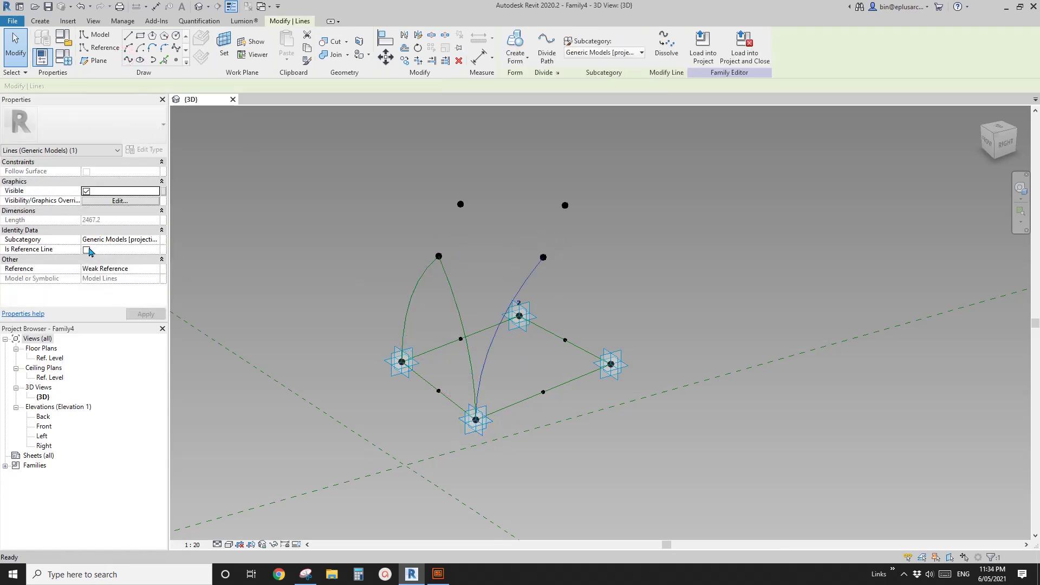
left_click(506, 234)
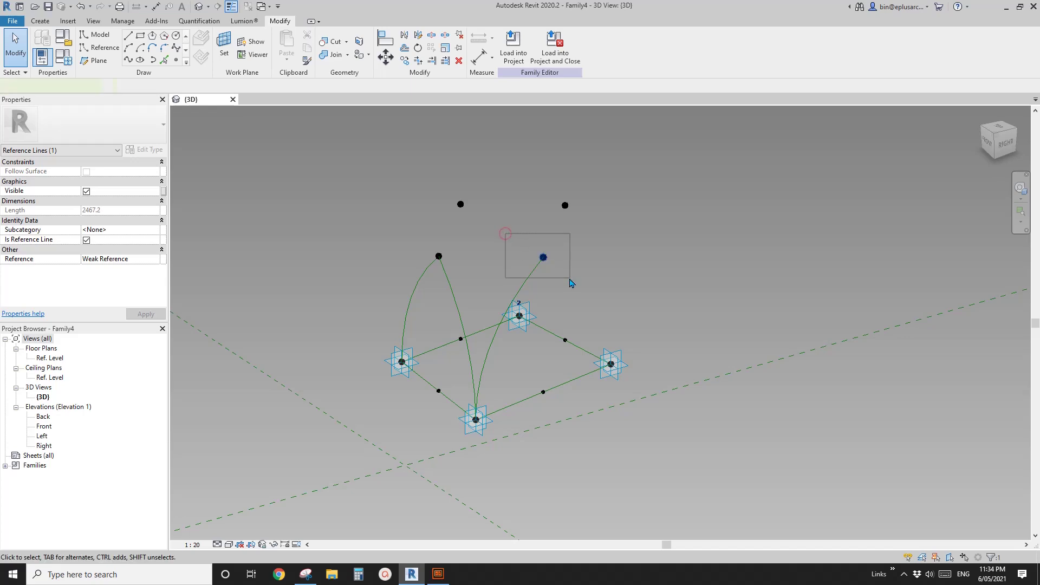
left_click_drag(570, 283, 570, 283)
left_click_drag(580, 325, 639, 383, "ctrl")
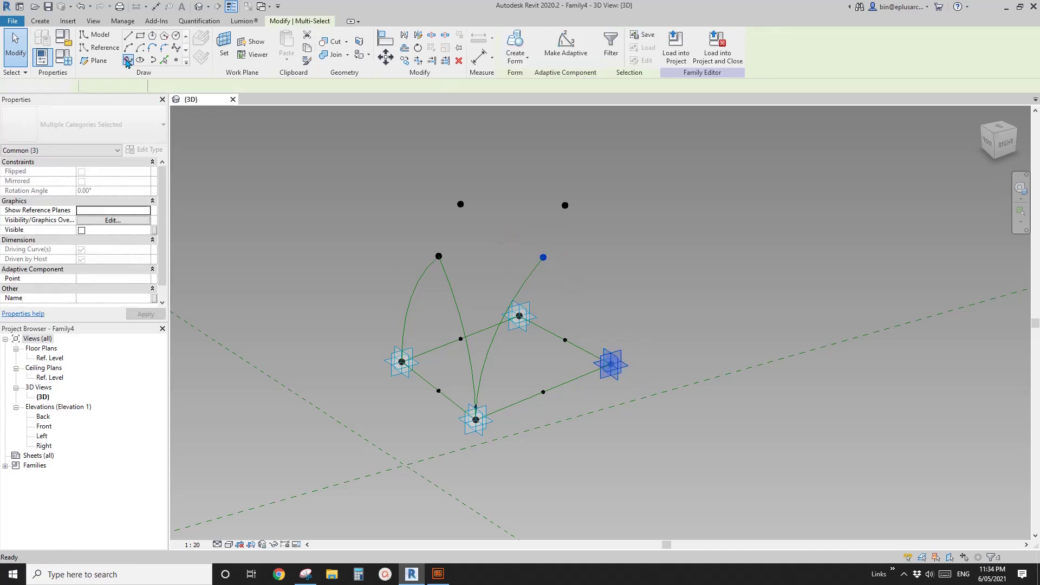
left_click(127, 61)
left_click(86, 250)
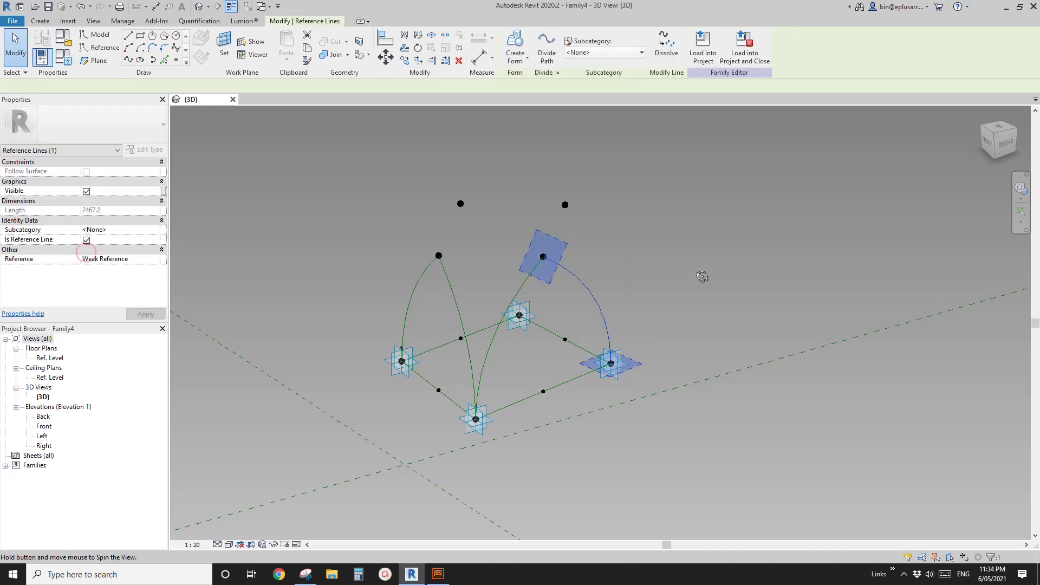
Draw reference-line ribs from the right raised point to the right and front corners.
middle_click_drag(699, 277, 642, 235, "shift")
left_click(664, 233)
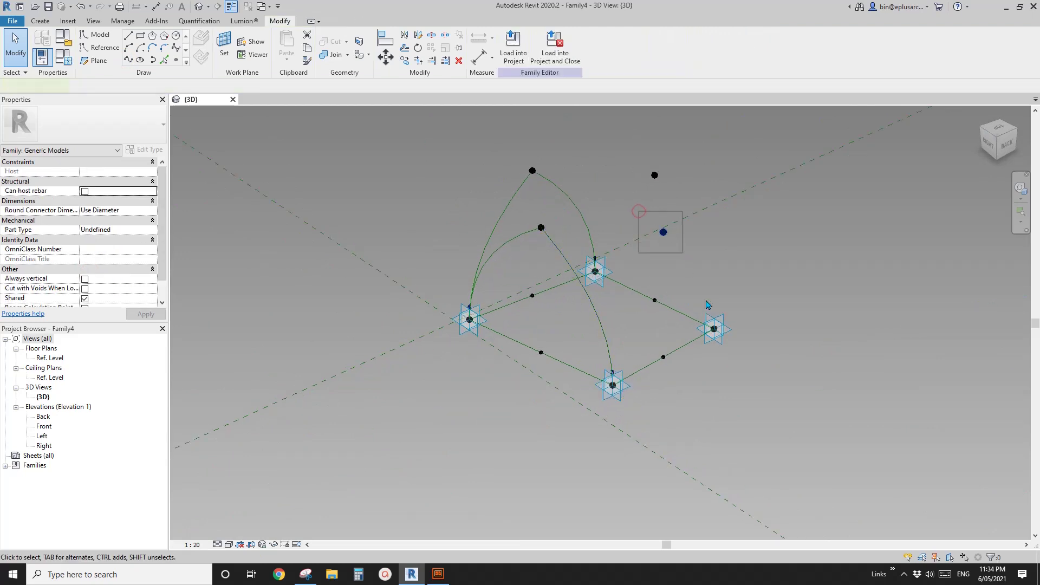
left_click_drag(743, 359, 743, 359, "ctrl")
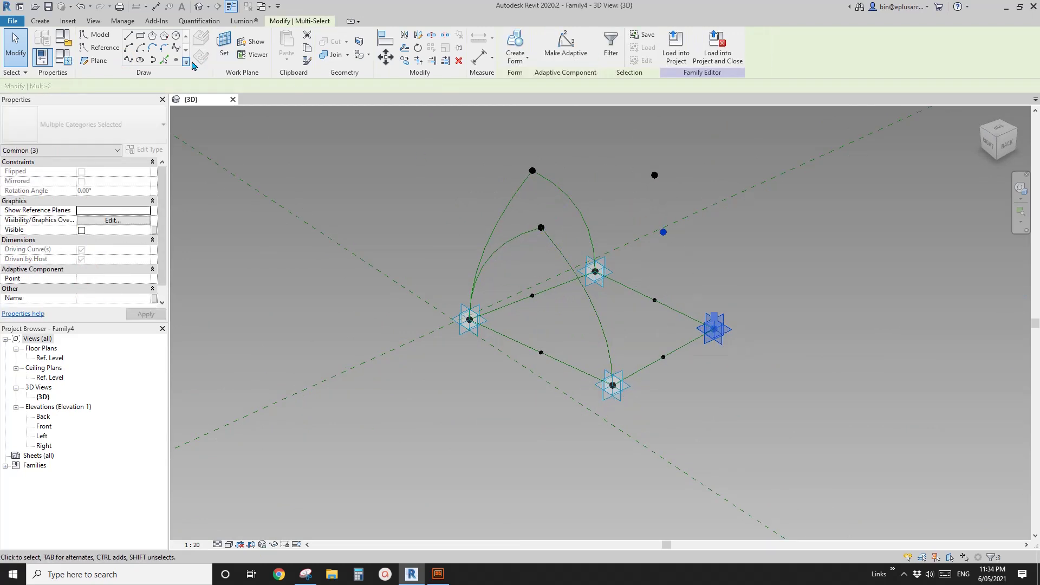
left_click(132, 61)
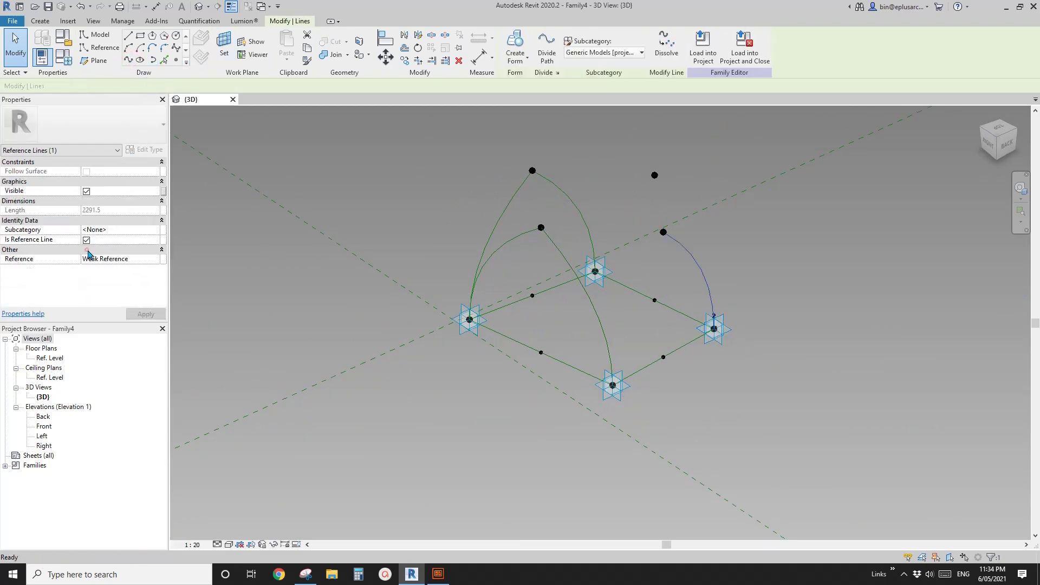
left_click(631, 207)
left_click_drag(677, 258, 678, 259)
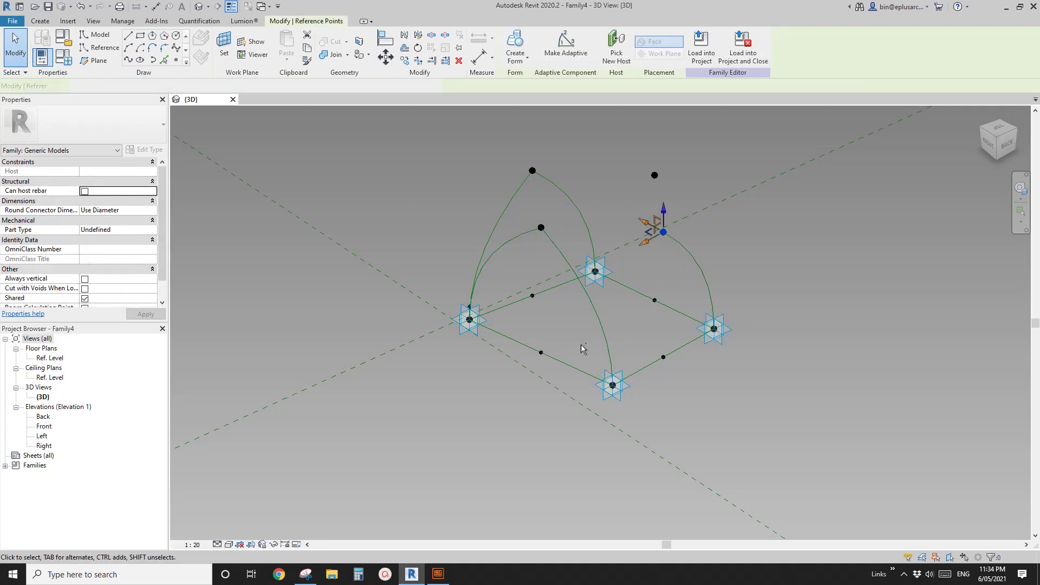
left_click_drag(608, 394, 641, 416, "ctrl")
left_click(128, 59)
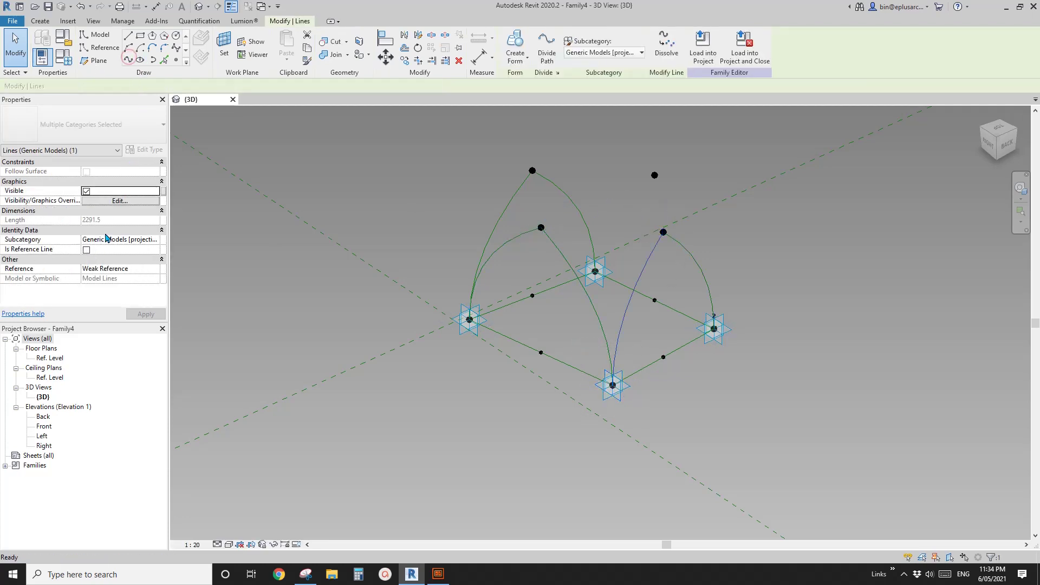
left_click(87, 251)
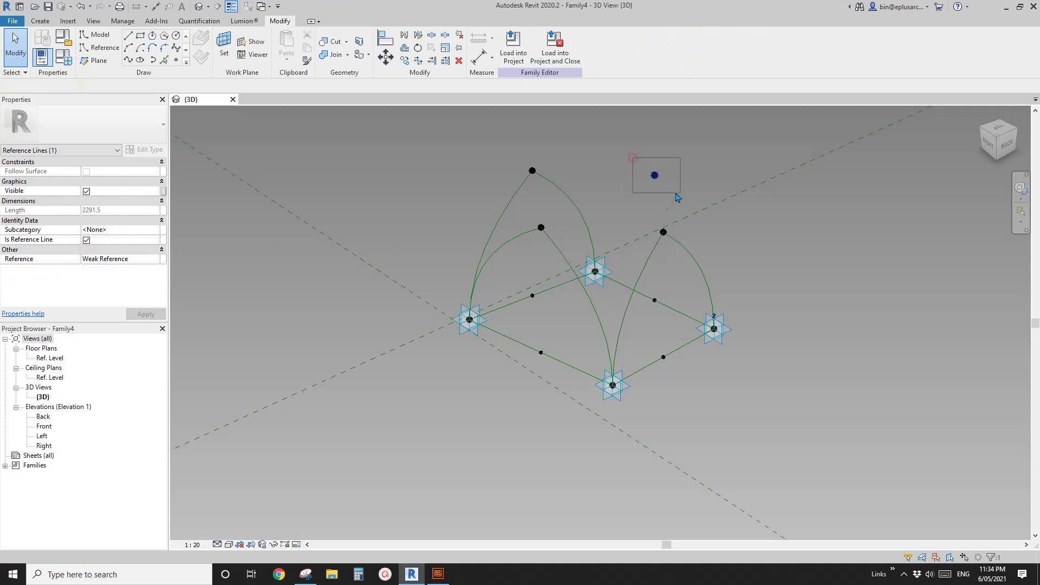
Add the last reference-line ribs from the far top point to the back and right corners.
left_click_drag(677, 197, 679, 197)
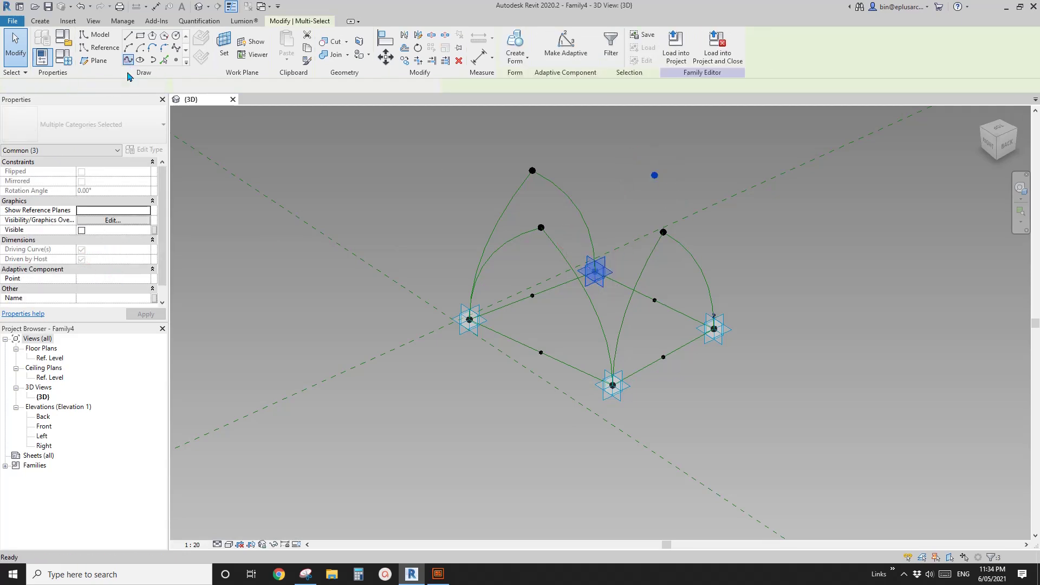
left_click(86, 250)
left_click(86, 250)
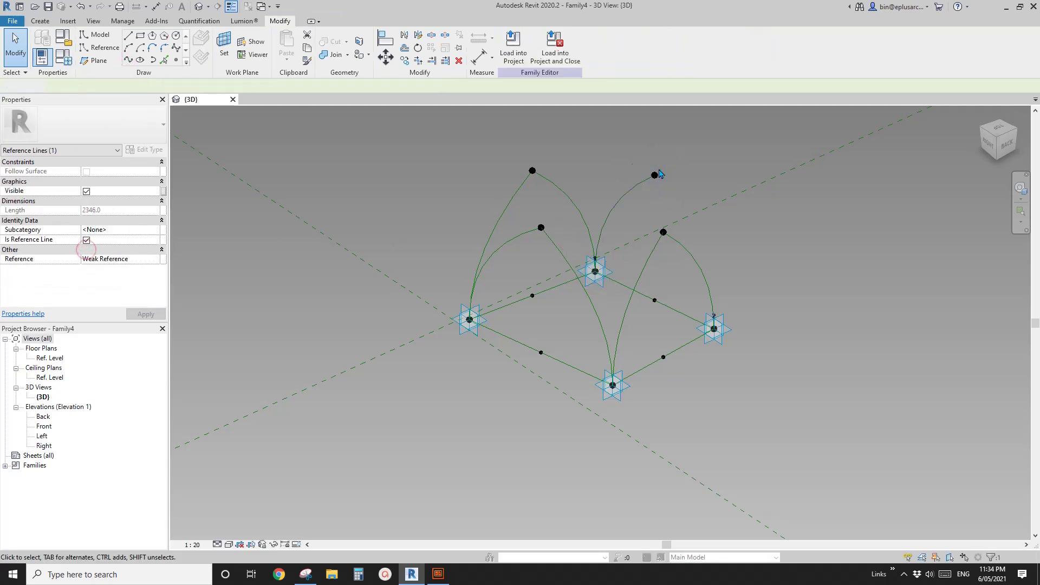
left_click_drag(688, 202, 689, 203)
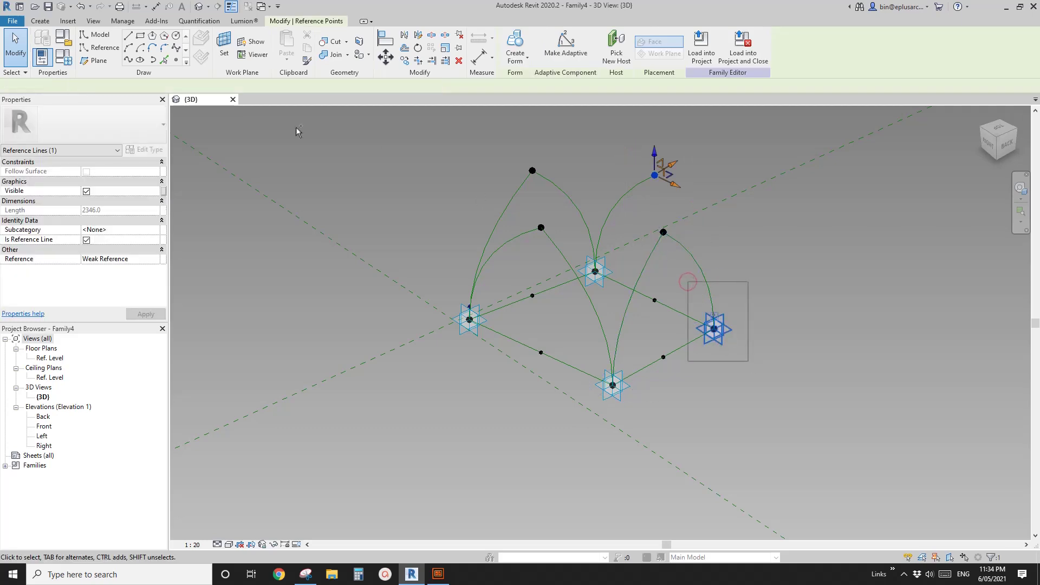
left_click(130, 61)
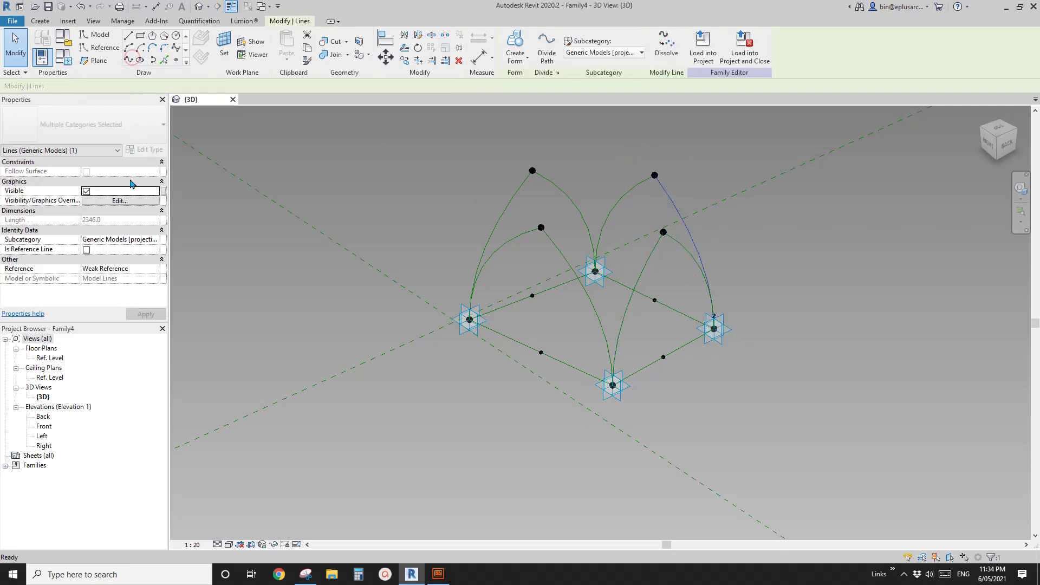
left_click(87, 250)
left_click(707, 264)
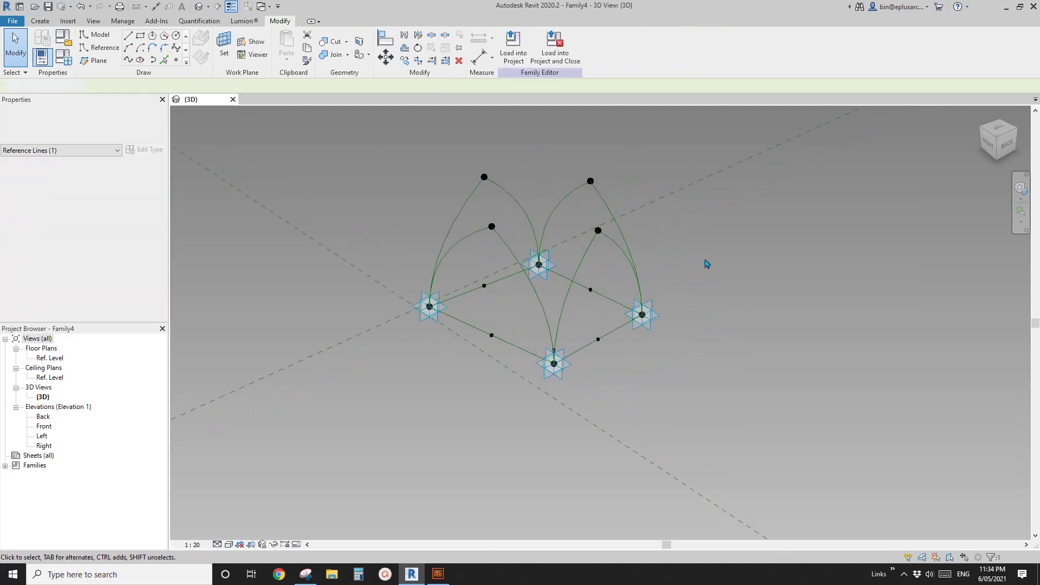
middle_click_drag(652, 287, 618, 279, "shift")
scroll(617, 279, "up", 1)
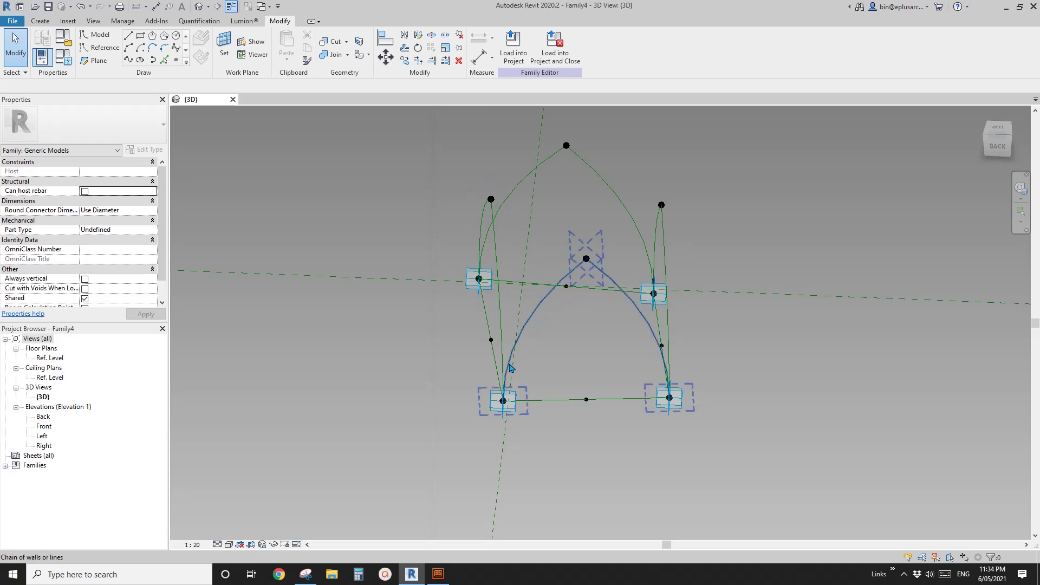
middle_click_drag(510, 368, 573, 250, "shift")
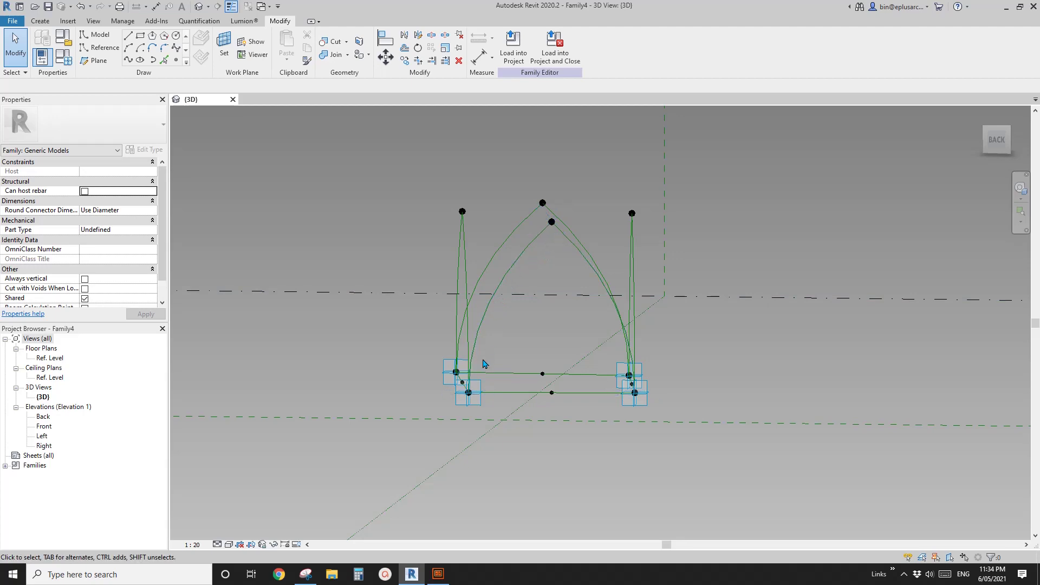
middle_click_drag(525, 343, 578, 292, "shift")
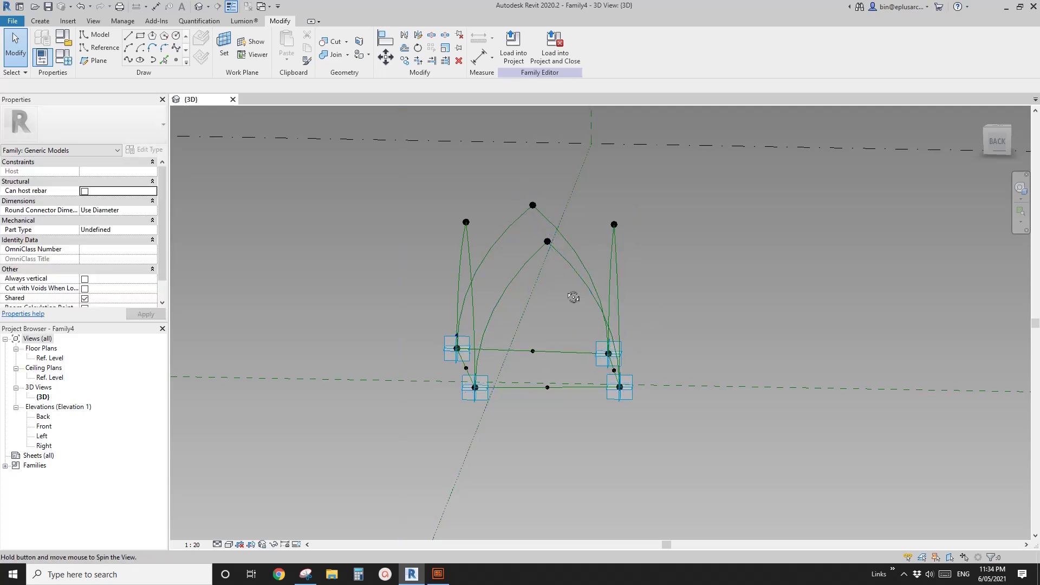
middle_click_drag(573, 297, 674, 258, "shift")
middle_click_drag(541, 296, 589, 334, "shift")
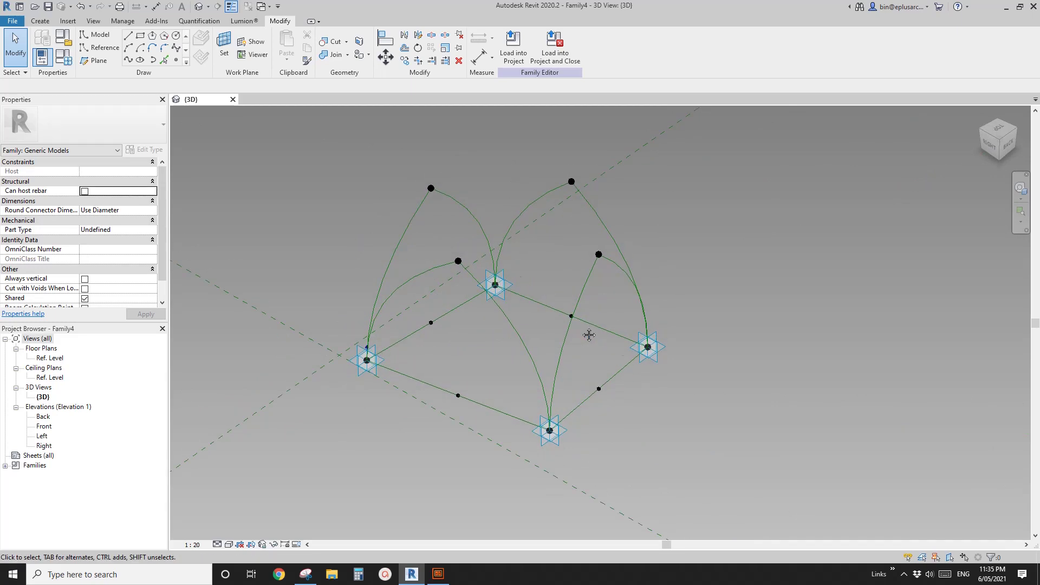
middle_click_drag(547, 217, 558, 222)
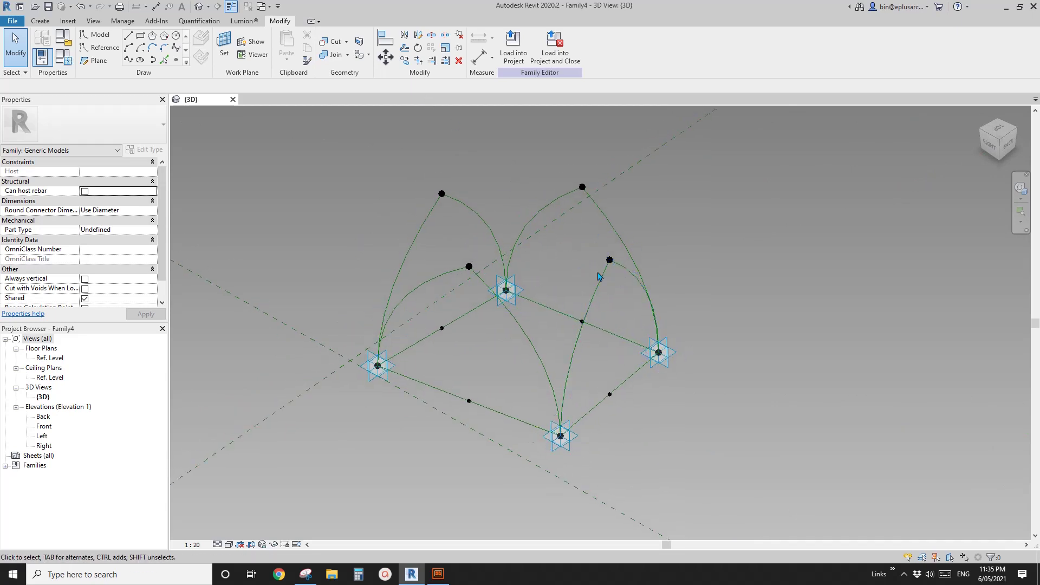
Create a surface form from the right arch, top-left arch and lower base lines.
left_click(620, 279)
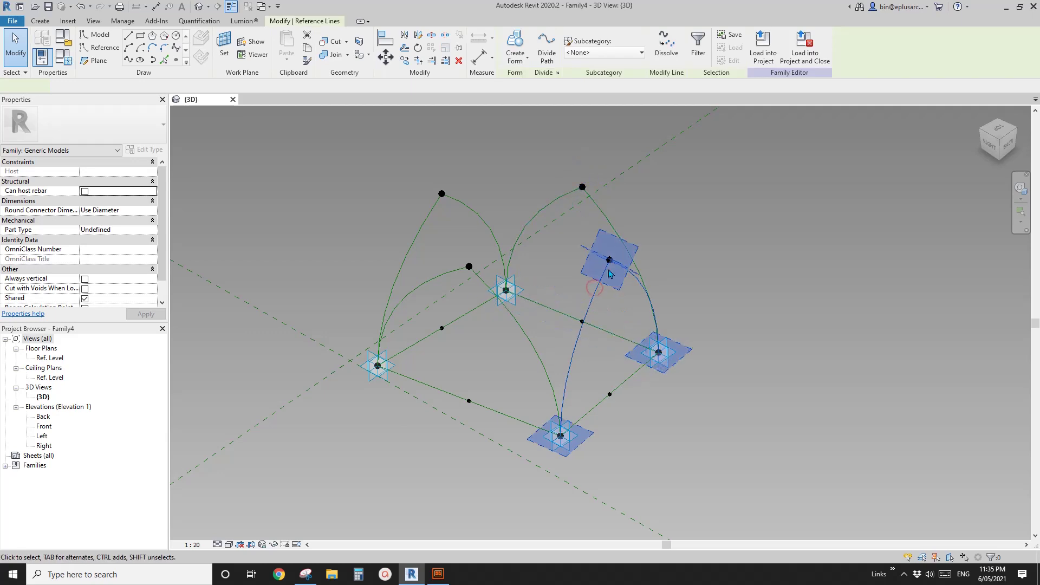
middle_click_drag(620, 293, 617, 299, "shift")
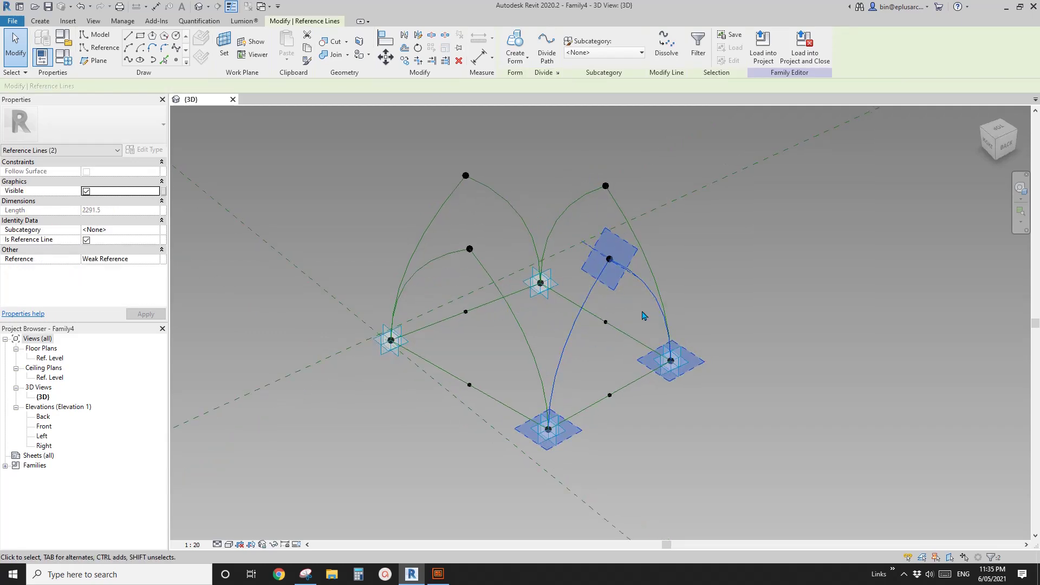
left_click(636, 386, "ctrl")
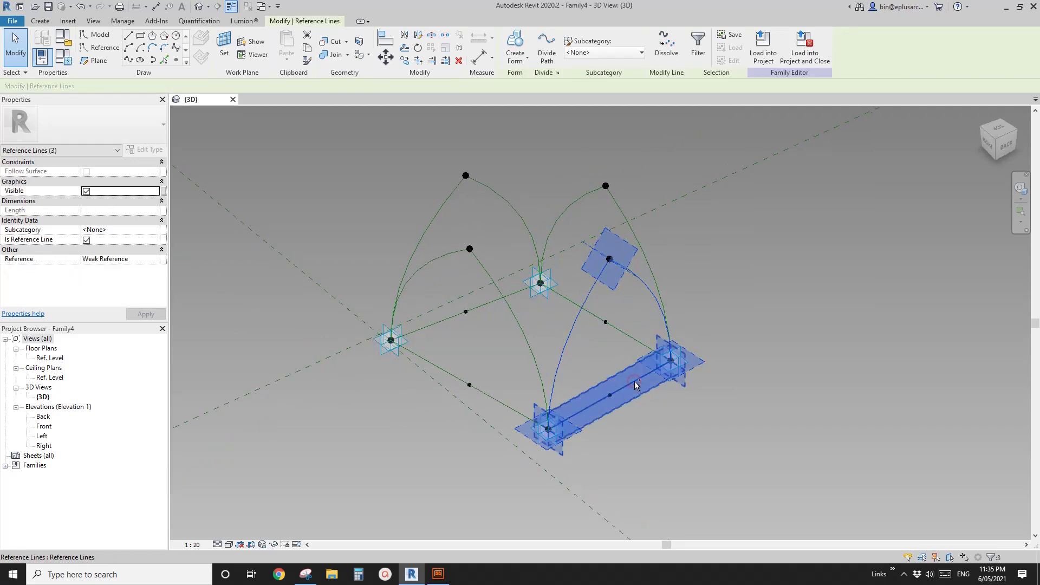
left_click(501, 196, "ctrl")
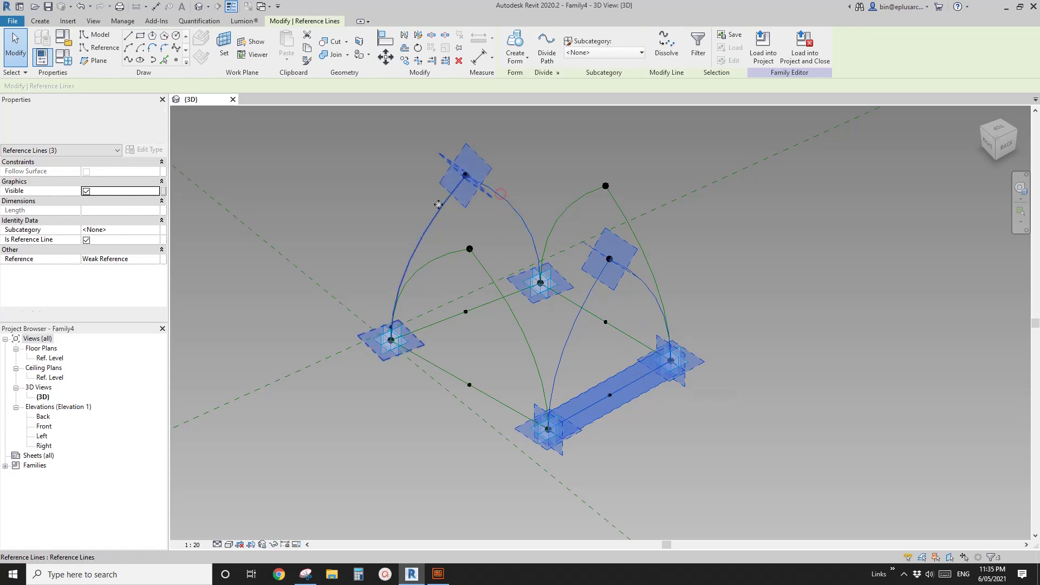
left_click(443, 323, "ctrl")
left_click(443, 323, "ctrl")
left_click(524, 43)
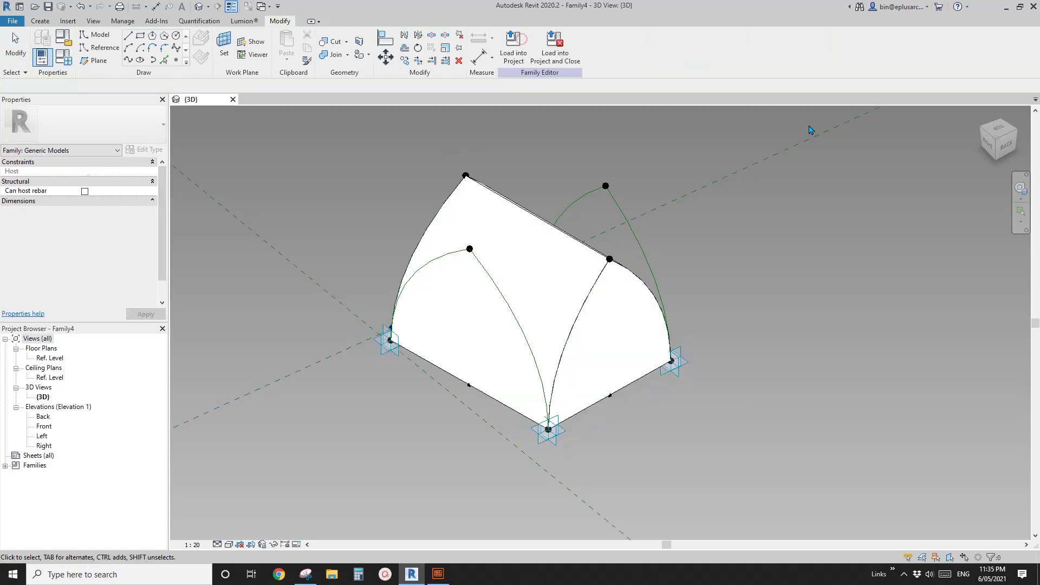
Select the ridge line, bottom edge line, left arch and remaining edge line for the crossing form.
middle_click_drag(650, 261, 757, 264, "shift")
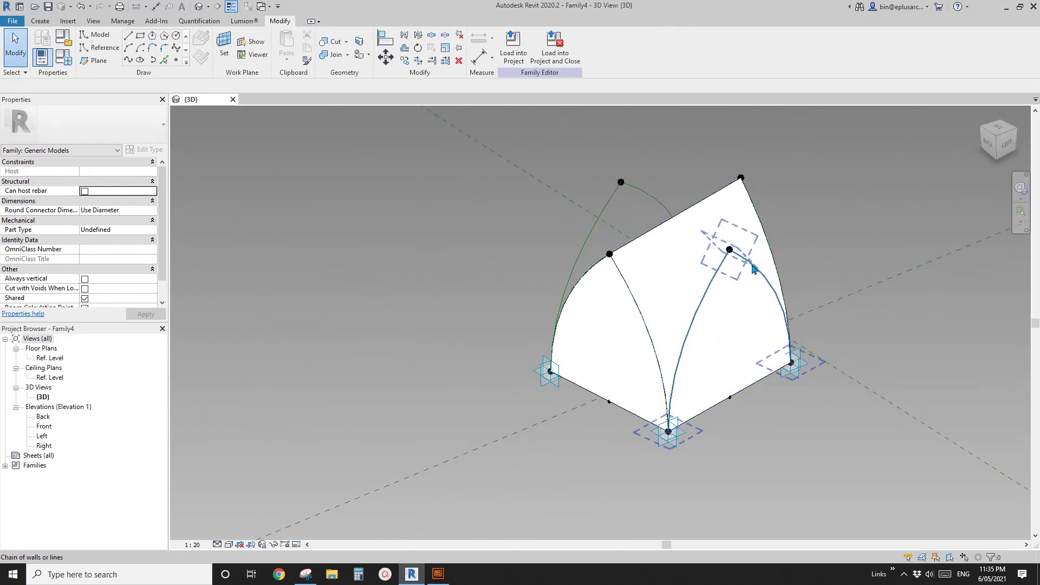
left_click(749, 255)
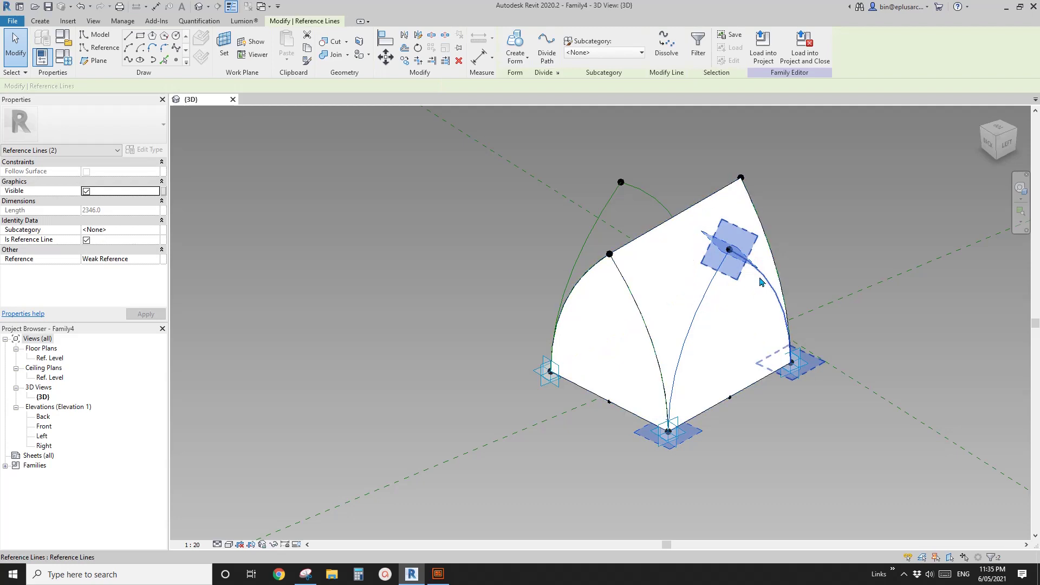
left_click(751, 385, "ctrl")
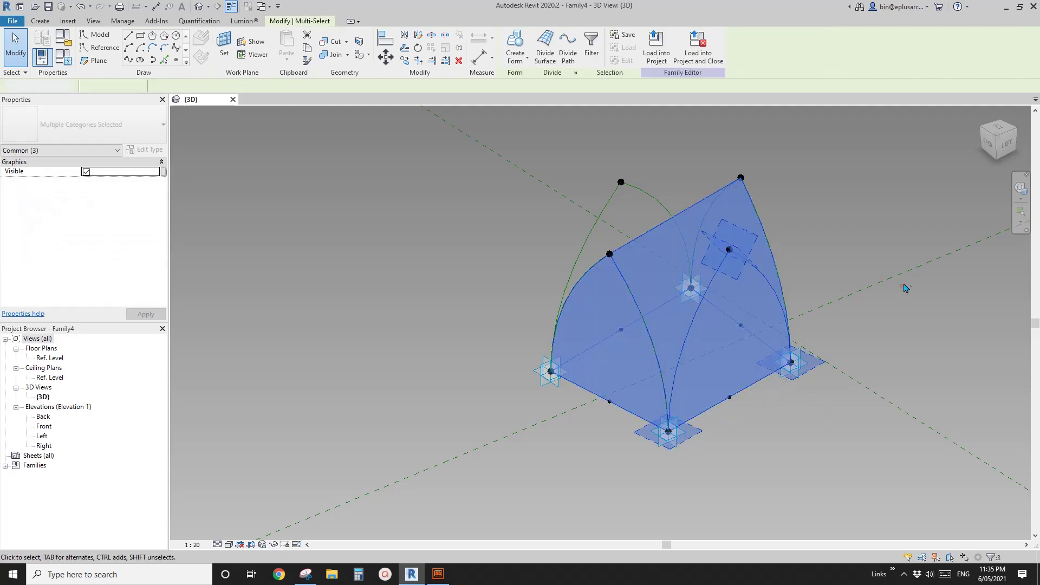
left_click(840, 283)
left_click(712, 277)
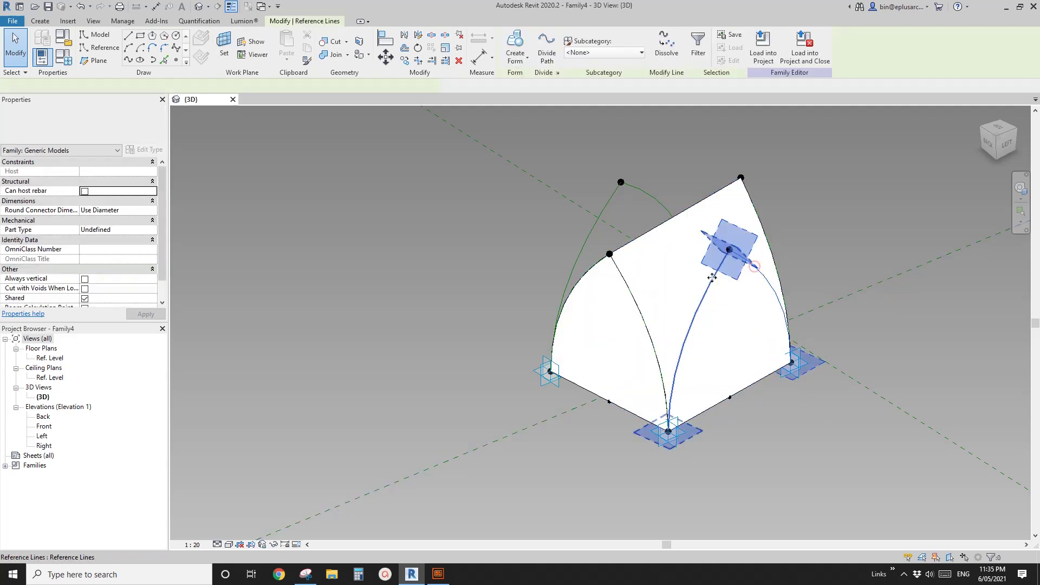
left_click(744, 388, "ctrl")
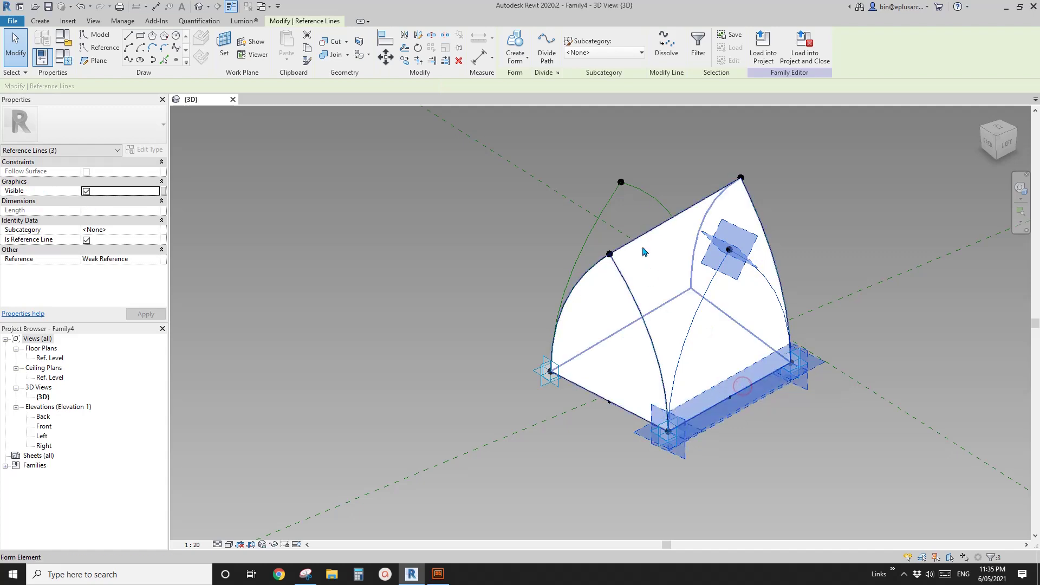
left_click(646, 191, "ctrl")
middle_click_drag(542, 272, 667, 305, "shift")
left_click(585, 358, "ctrl")
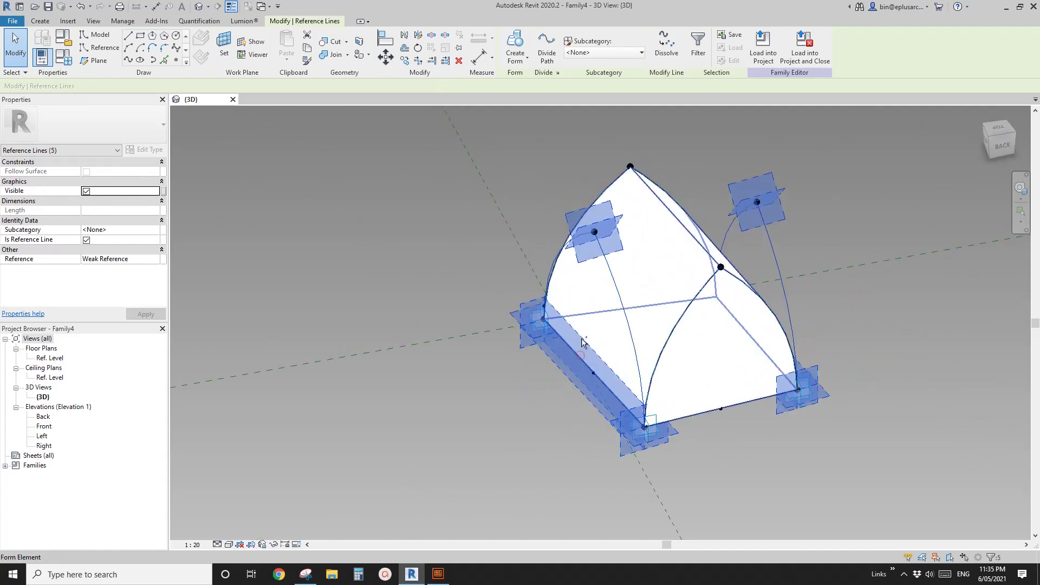
Join the two vault solids into one groin vault with Join Geometry.
middle_click_drag(636, 188, 417, 222, "shift")
left_click(334, 56)
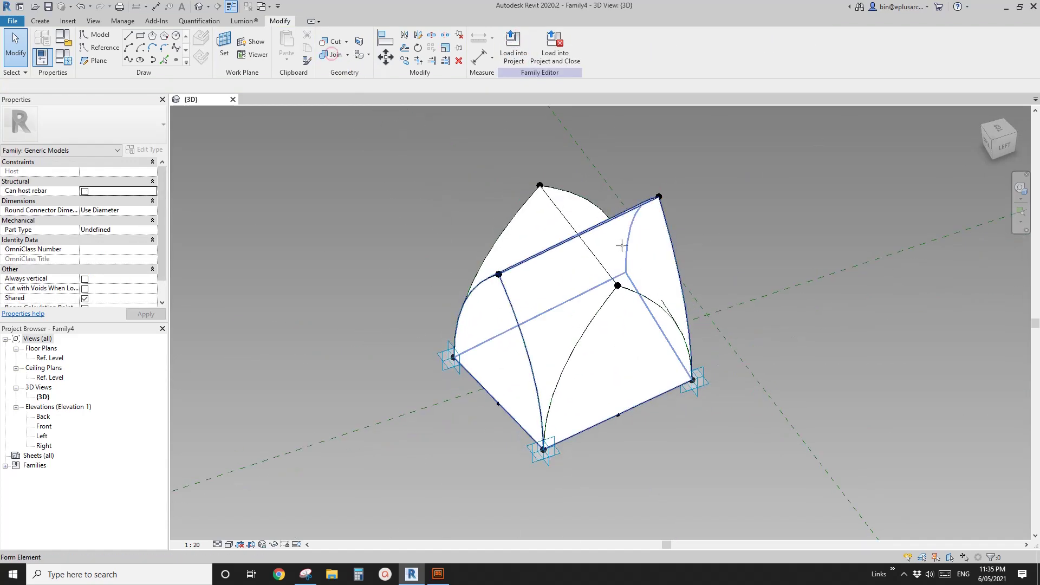
left_click(630, 325)
left_click(628, 326)
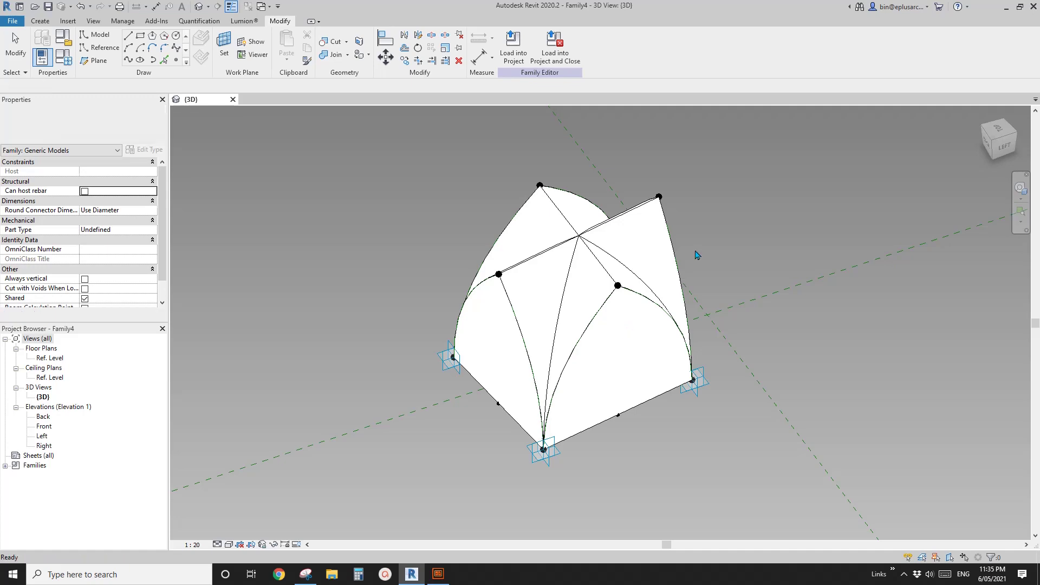
Pick out the joined vault's front arched face, viewed from a frontal angle.
key("Escape")
middle_click_drag(623, 326, 618, 425, "shift")
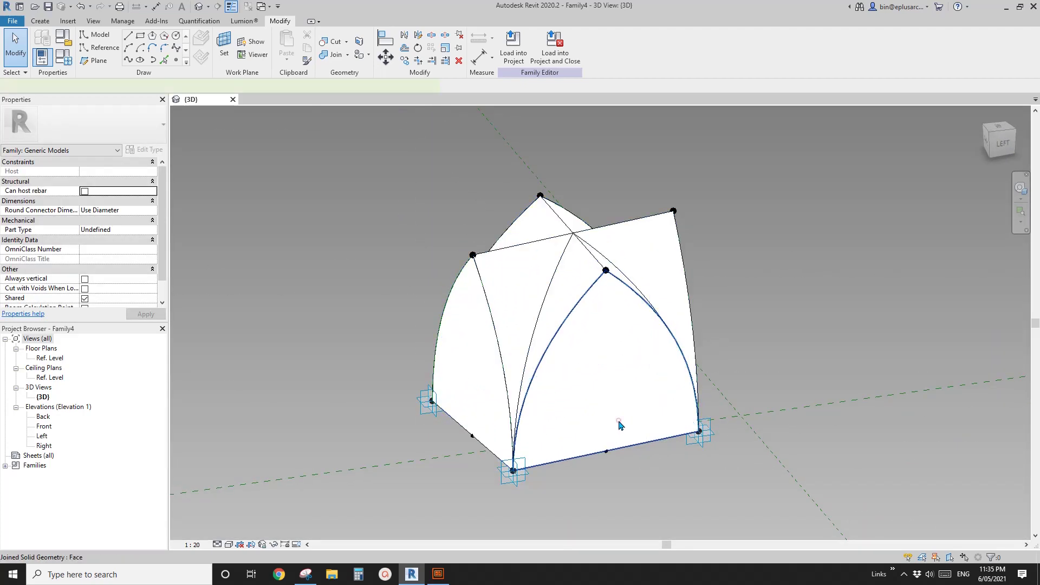
left_click(621, 425)
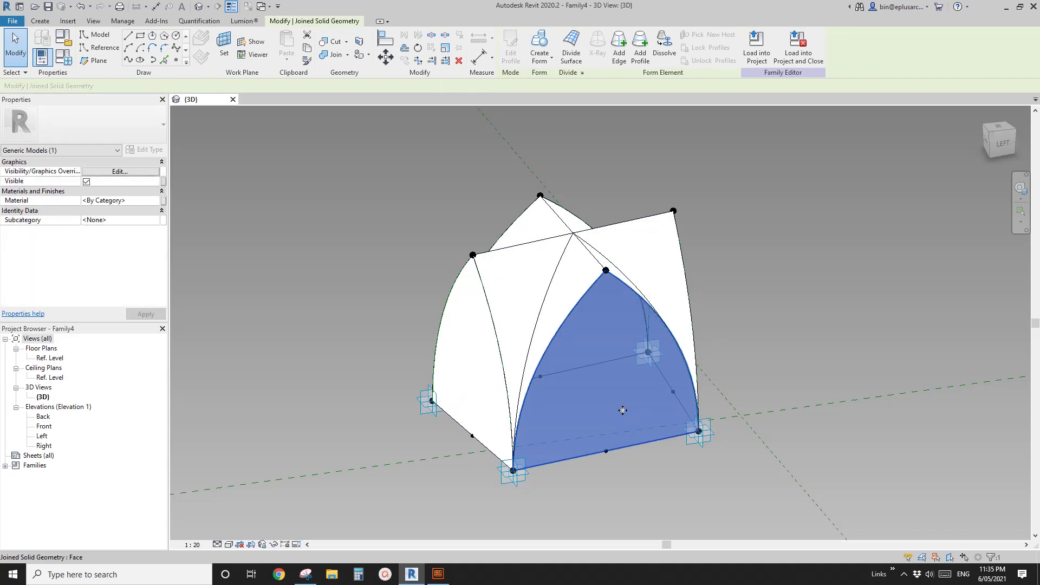
mouse_move(627, 417)
middle_mouse_down("shift")
mouse_move(611, 421)
mouse_move(611, 410)
mouse_move(615, 429)
mouse_move(615, 419)
middle_mouse_up("shift")
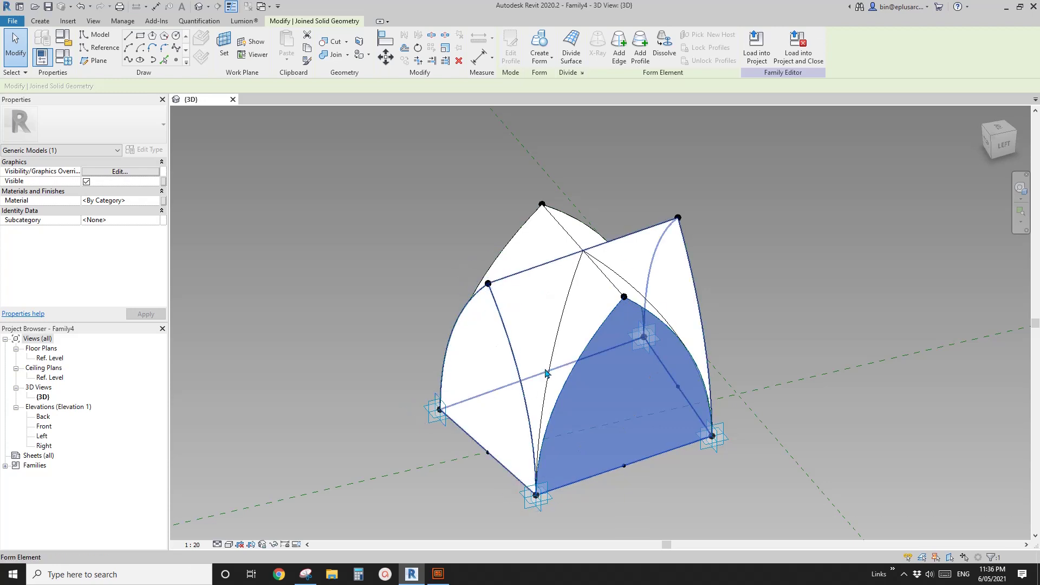
middle_click_drag(550, 328, 520, 213, "shift")
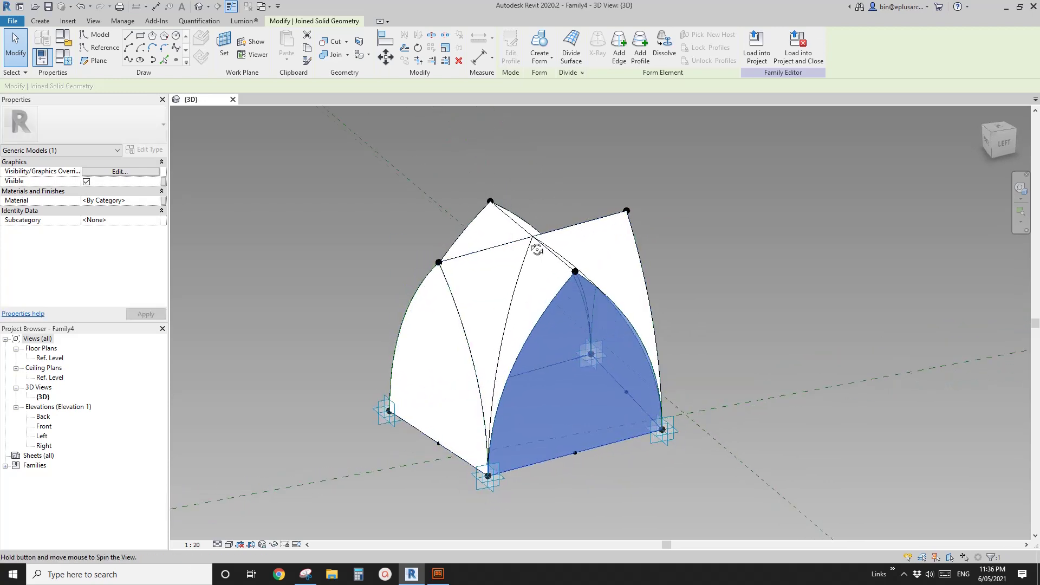
middle_click_drag(537, 249, 573, 218, "shift")
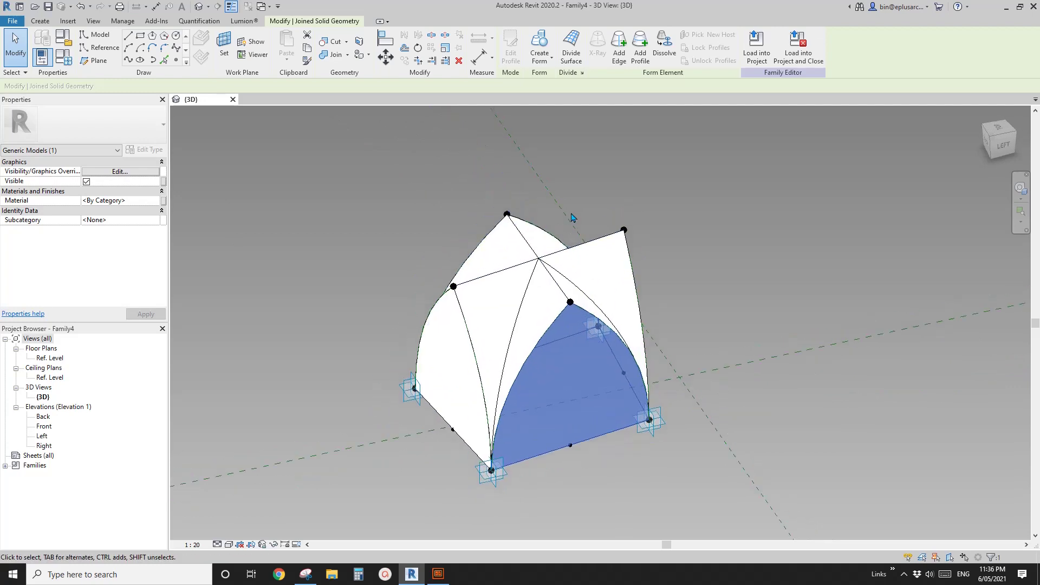
Divide the selected front arched face into a 10 by 10 UV grid.
left_click(572, 53)
middle_click_drag(576, 295, 591, 347, "shift")
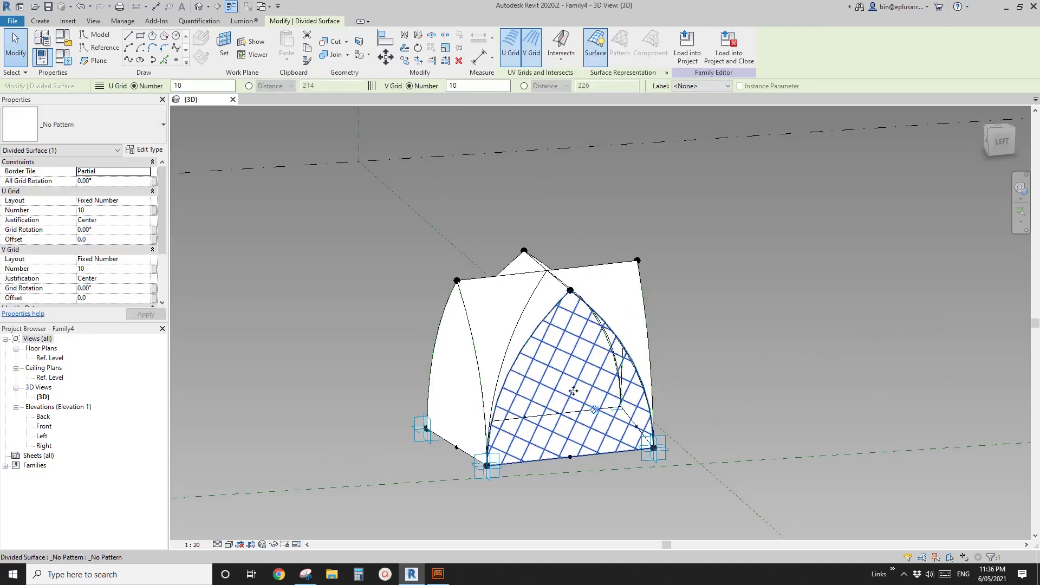
middle_click_drag(573, 390, 576, 429, "shift")
middle_click_drag(530, 336, 466, 316, "shift")
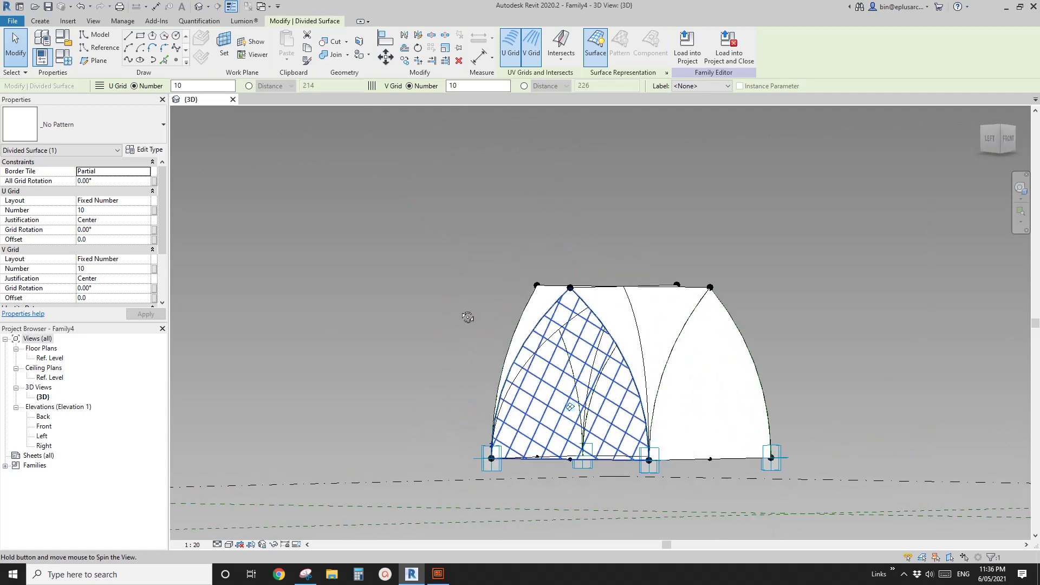
left_click(417, 297)
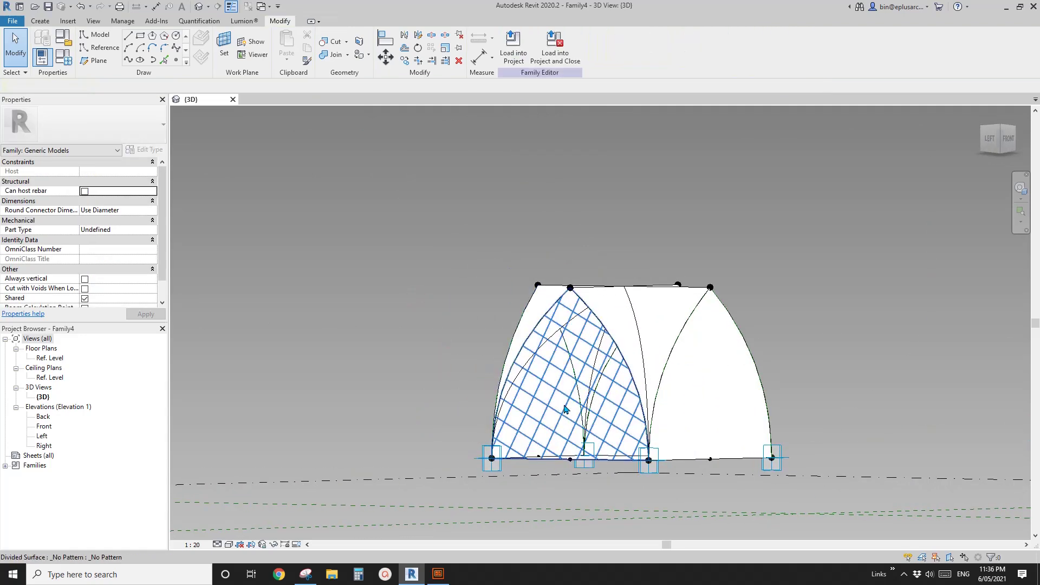
middle_click_drag(562, 402, 582, 471, "shift")
left_click(553, 409)
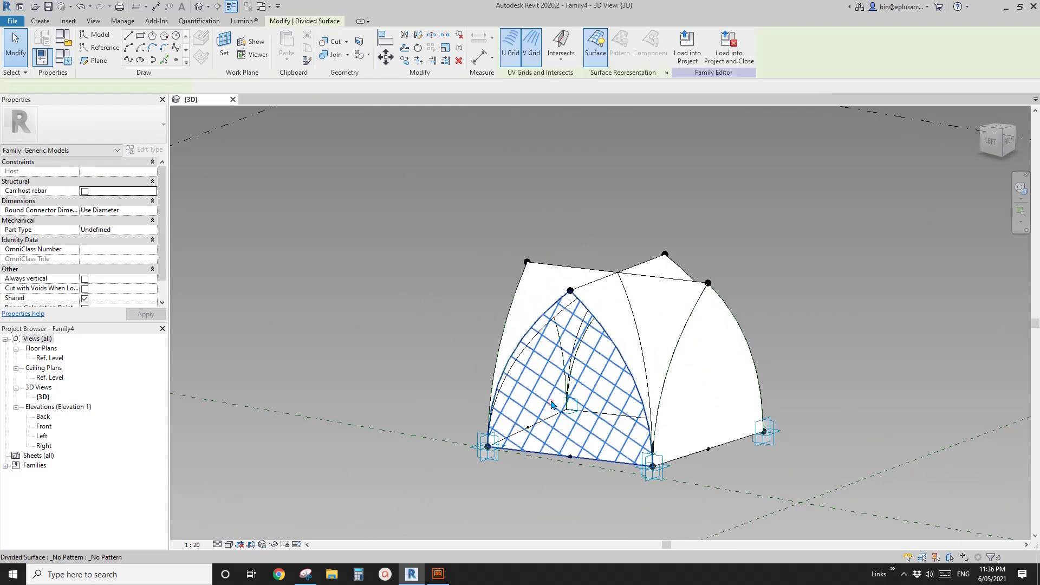
middle_click_drag(554, 409, 586, 390, "shift")
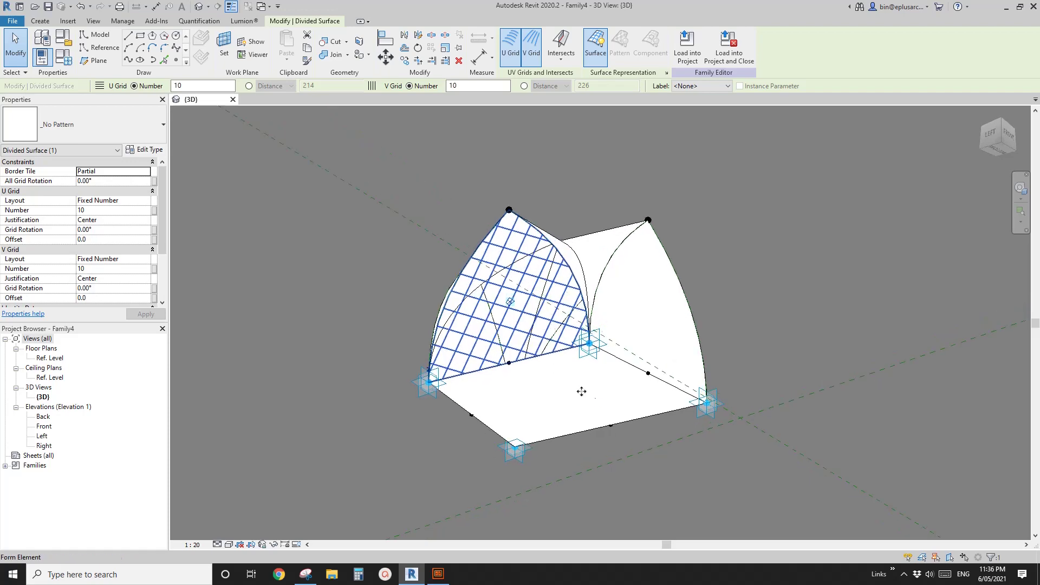
Divide the vault's bottom face and right arched face into UV grids.
left_click(613, 391)
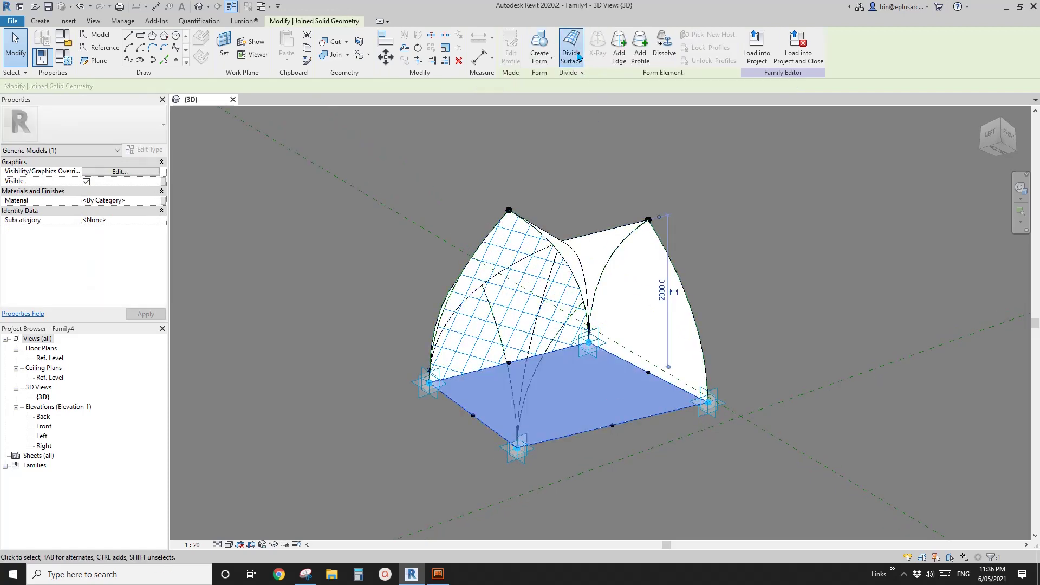
left_click(572, 50)
middle_click_drag(732, 450, 648, 385, "shift")
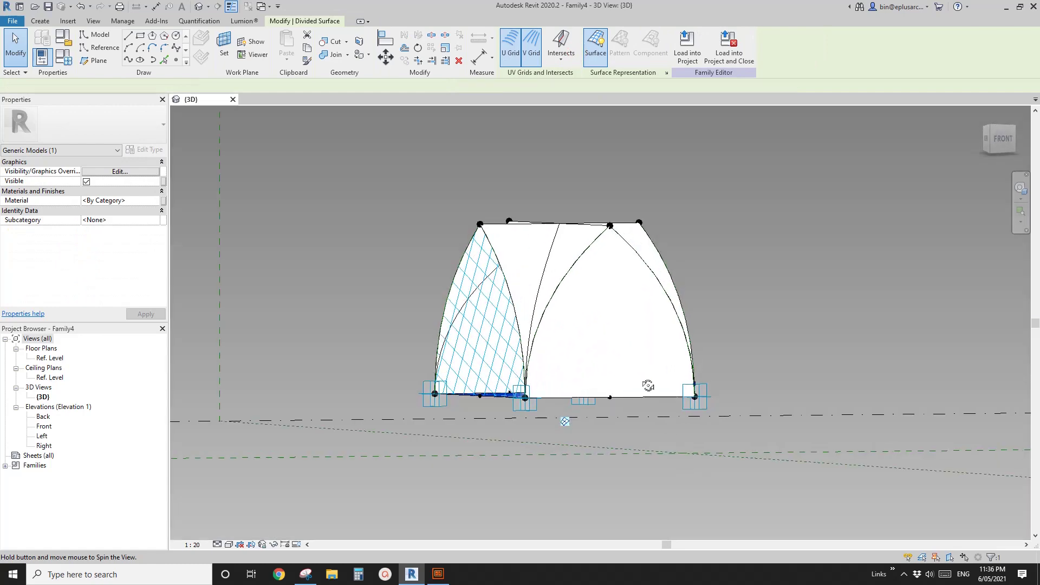
left_click(621, 331)
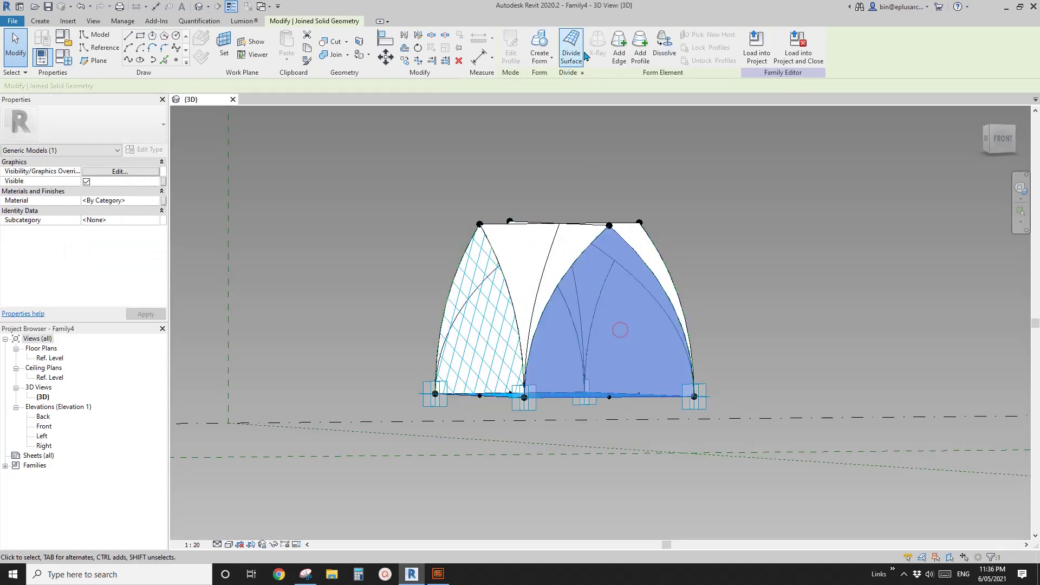
left_click(571, 49)
Divide the remaining right-hand arched face into a UV grid.
middle_click_drag(757, 301, 706, 351, "shift")
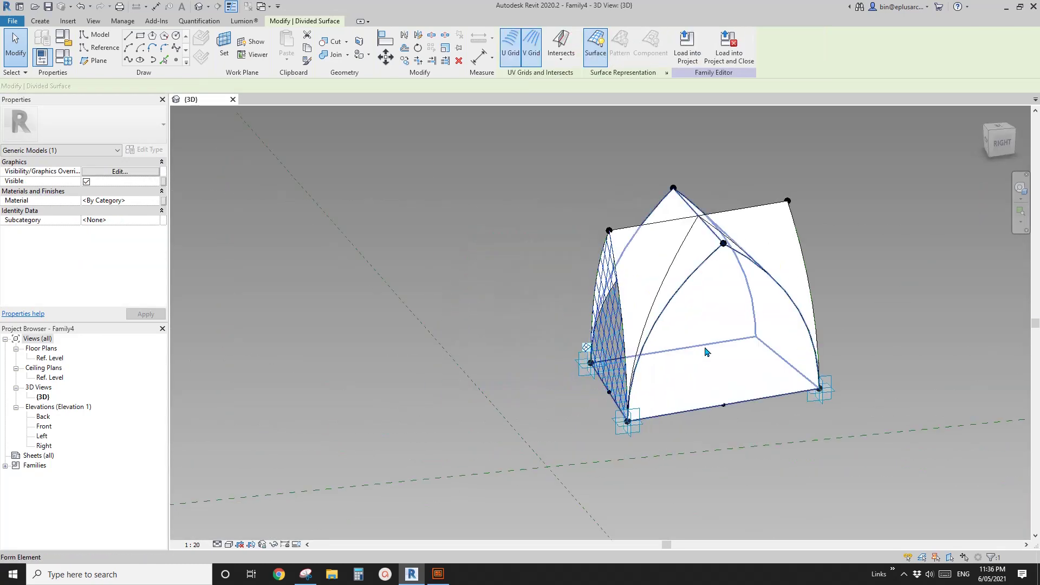
left_click(714, 352)
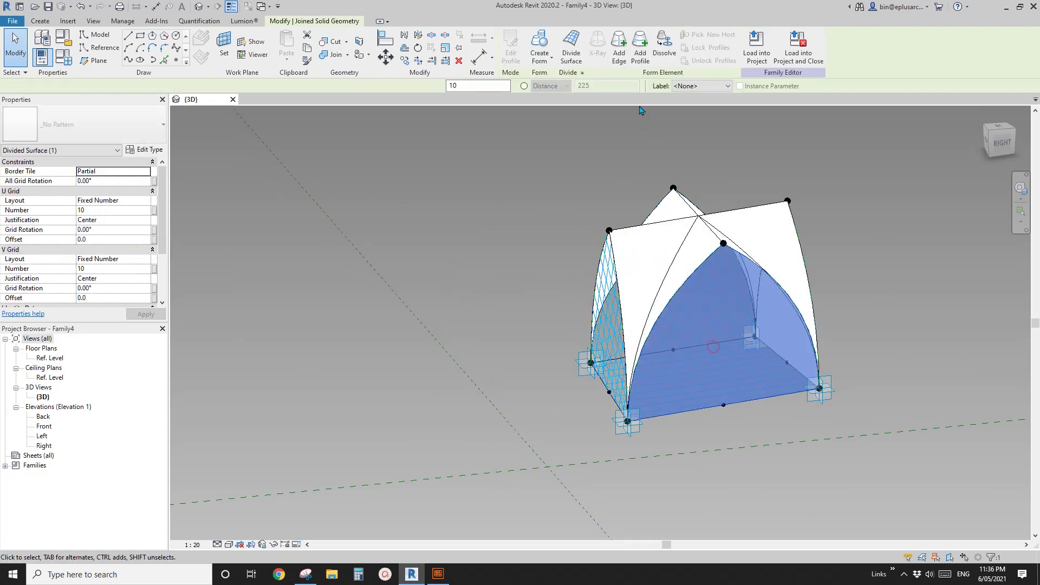
middle_click_drag(806, 317, 632, 351)
left_click(812, 372)
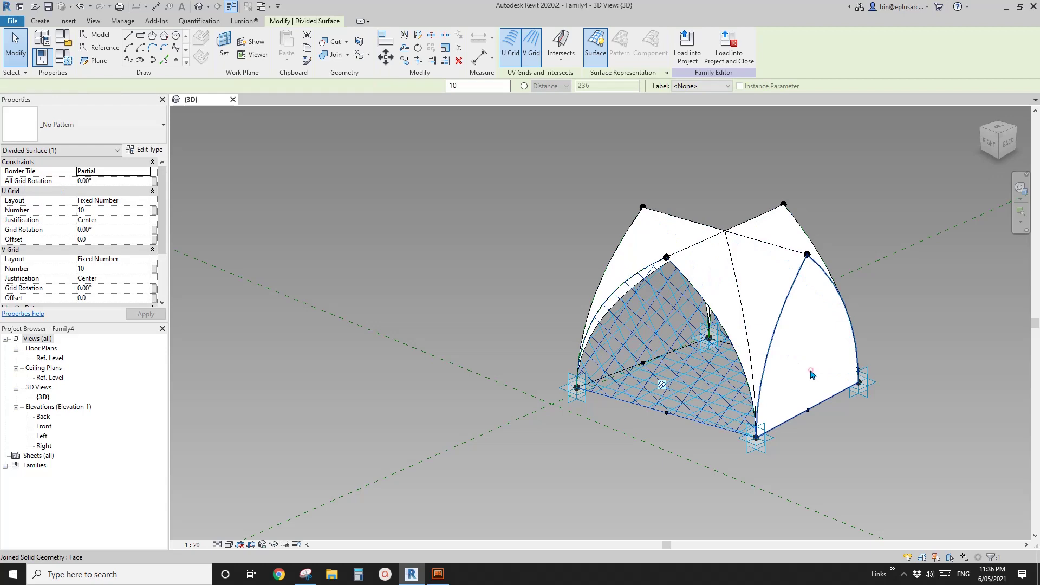
left_click(575, 48)
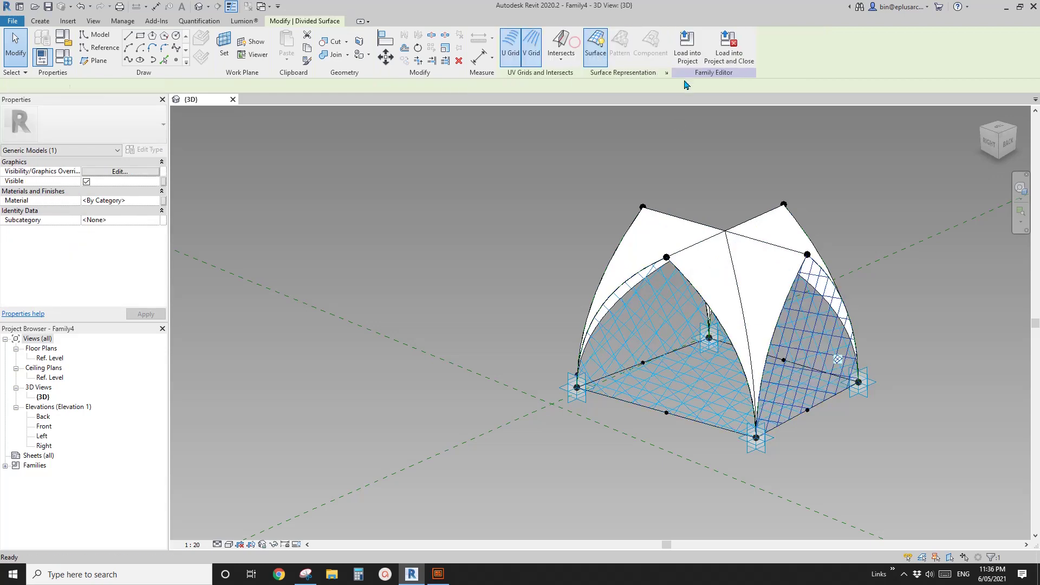
middle_click_drag(710, 235, 610, 323)
Create a new project from the Construction Template.
key("Escape")
left_click(12, 21)
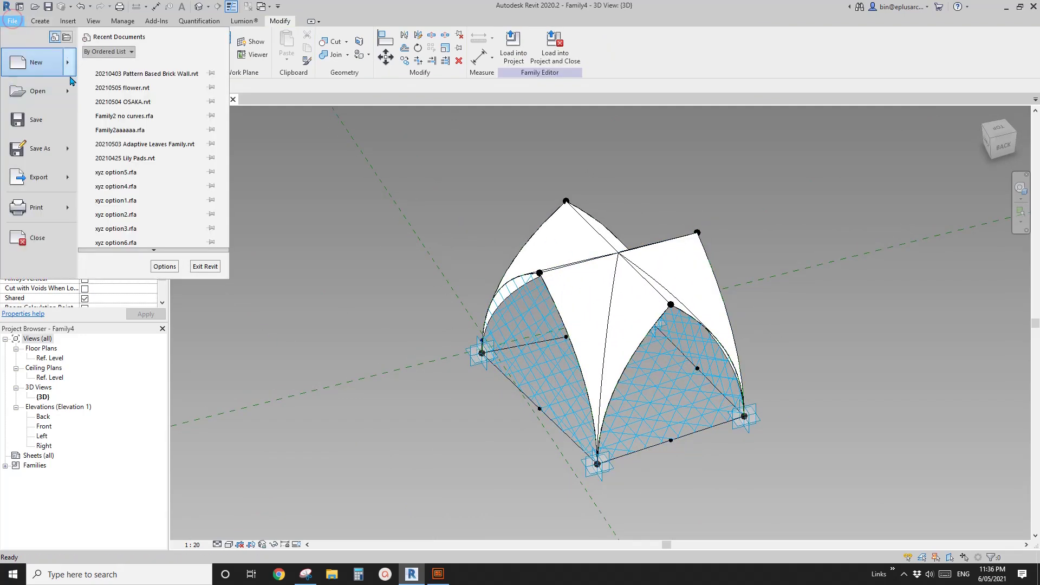
mouse_move(16, 61)
left_click(128, 63)
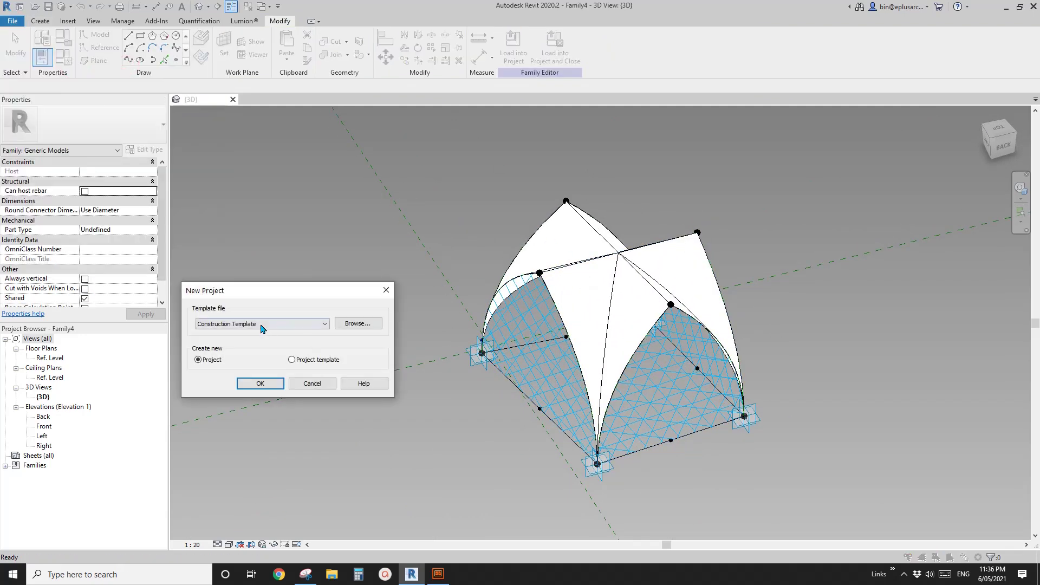
left_click(262, 323)
left_click(221, 347)
left_click(272, 384)
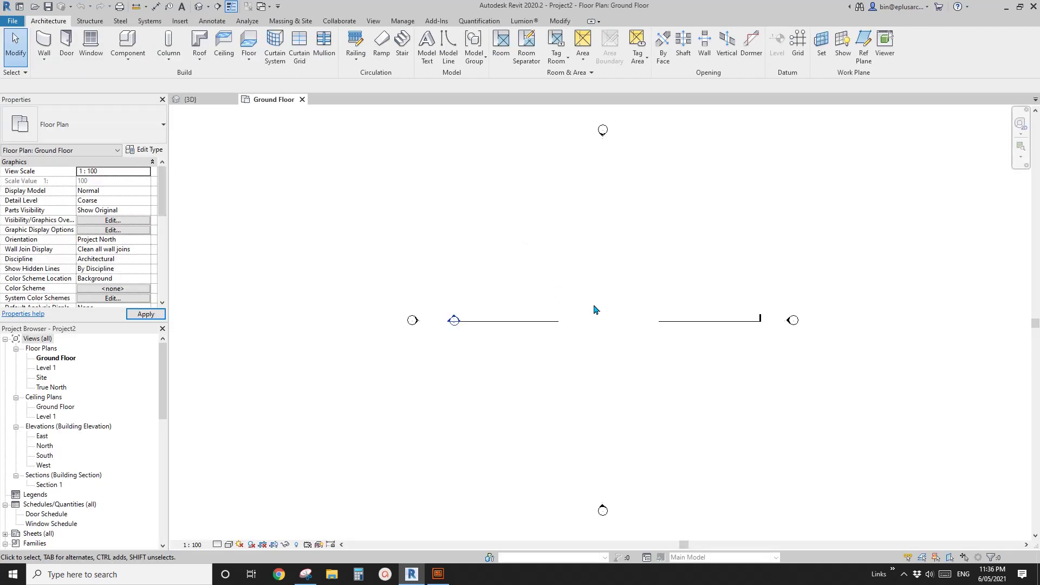
Draw a horizontal reference plane (RP) above the existing lines on the Ground Floor plan.
middle_click_drag(594, 307, 539, 312)
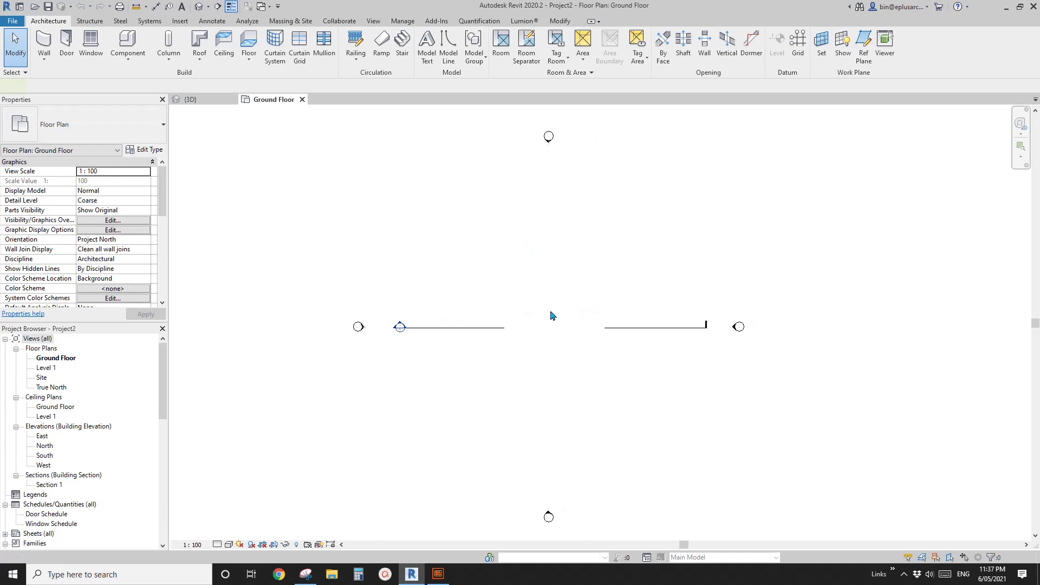
key("r")
key("p")
left_click(429, 289)
Copy the horizontal reference plane 4000 away to form the second horizontal plane.
key("Escape")
key("Escape")
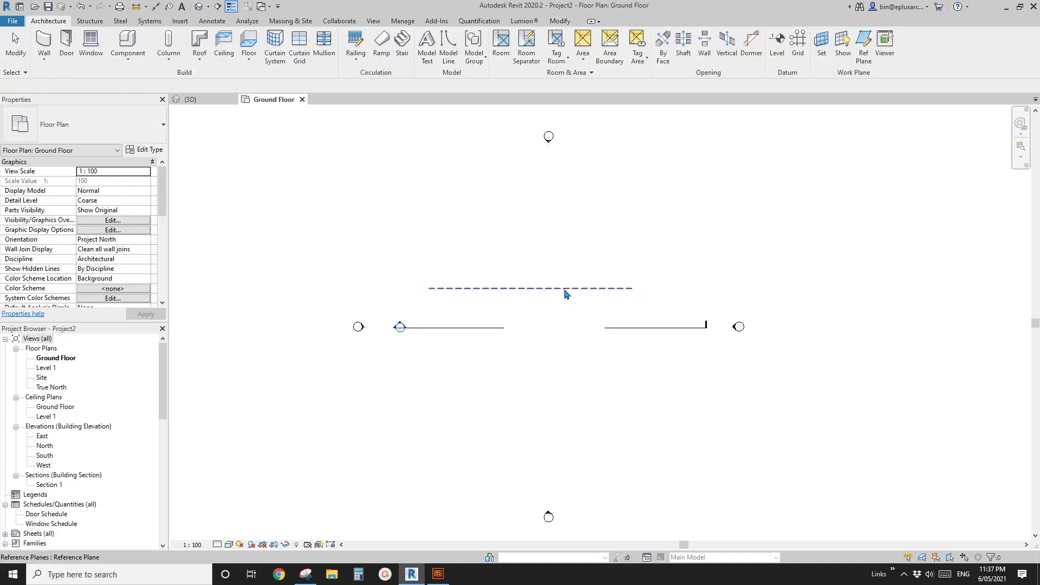
left_click(562, 289)
scroll(547, 289, "up", 1)
scroll(541, 293, "up", 1)
left_click_drag(553, 289, 565, 341)
key("c")
key("o")
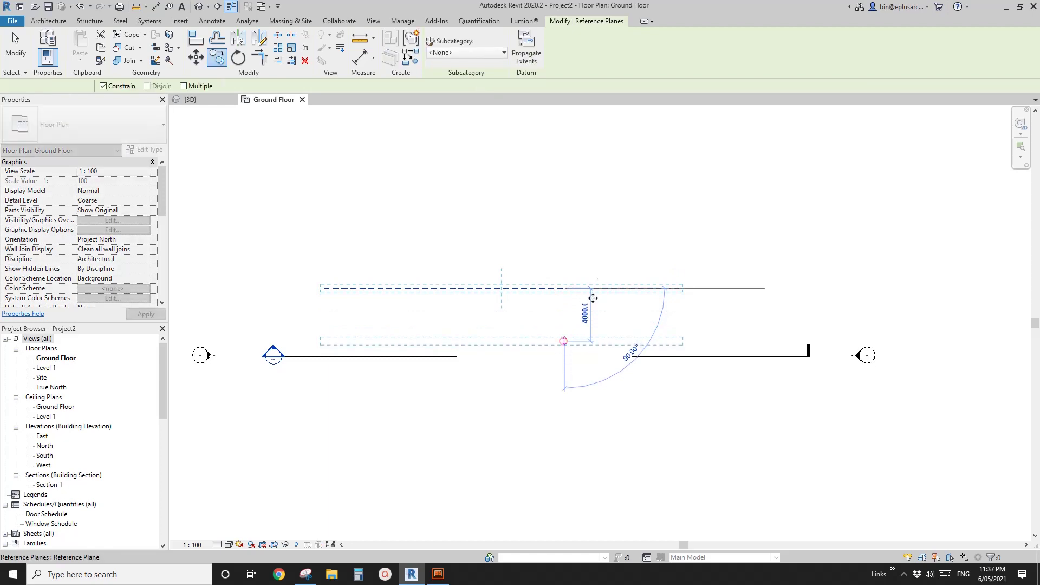
left_click(592, 298)
key("Escape")
Draw a vertical reference plane crossing the two horizontal ones.
key("r")
key("p")
left_click(439, 388)
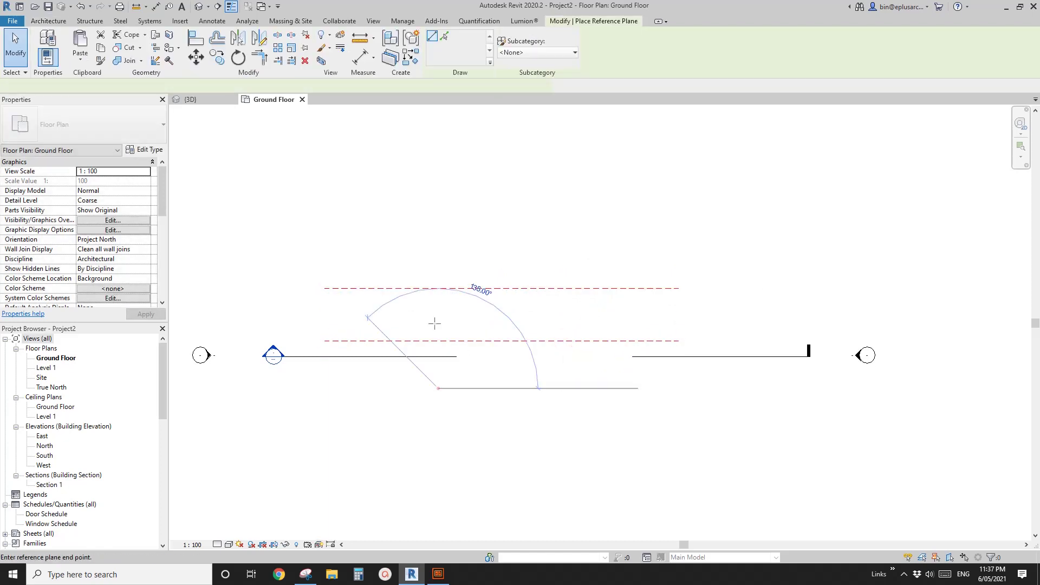
left_click(439, 240)
key("Escape")
key("Escape")
Begin copying the vertical plane, then cancel that attempt.
left_click(441, 311)
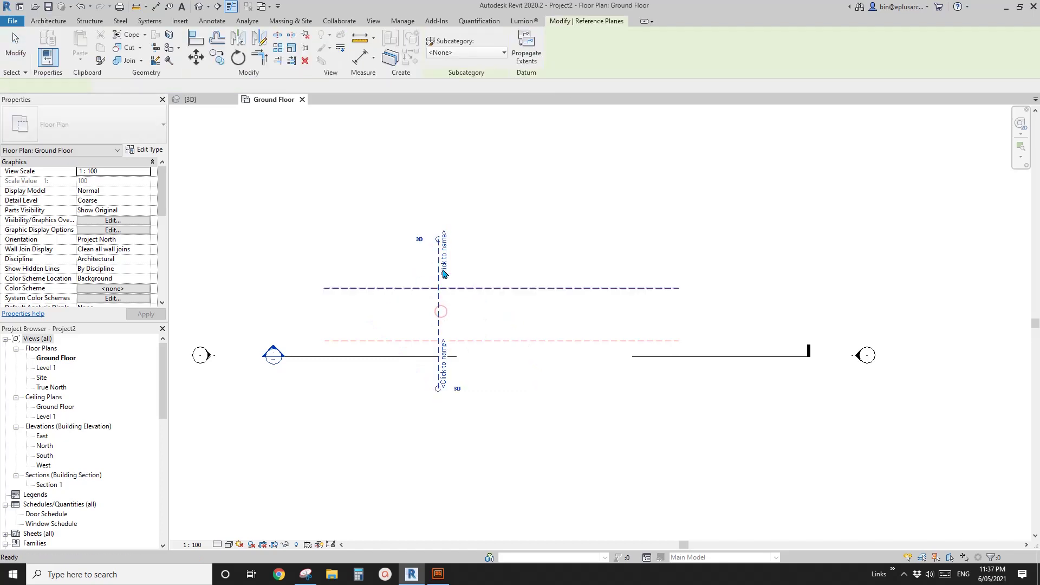
key("c")
key("o")
left_click(442, 266)
scroll(476, 266, "up", 1)
key("m")
key("v")
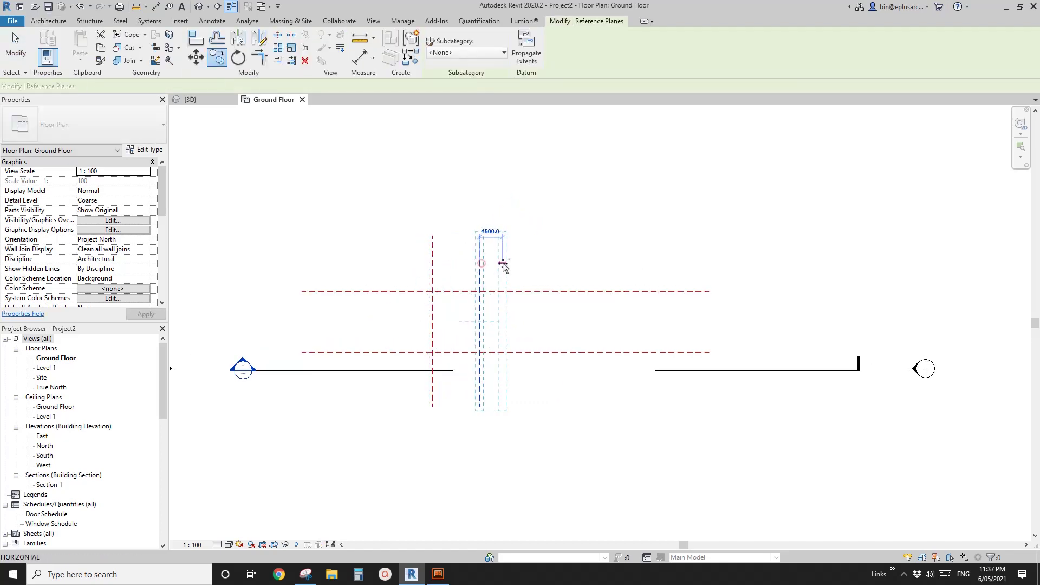
key("Escape")
key("Escape")
Copy the vertical plane repeatedly to the right at equal spacing, giving six vertical planes.
left_click(481, 254)
key("c")
key("o")
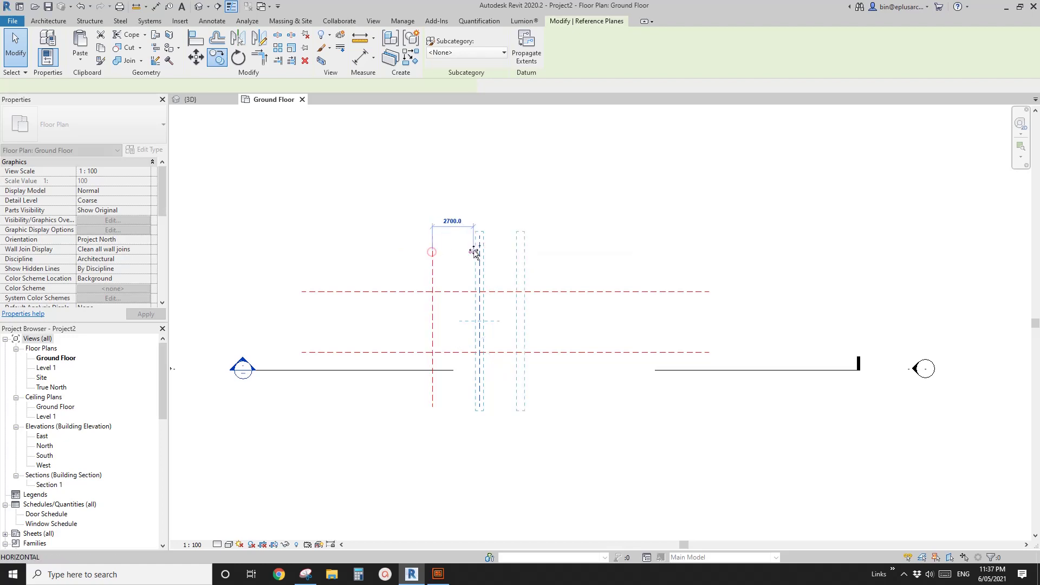
left_click(480, 252)
key("c")
key("o")
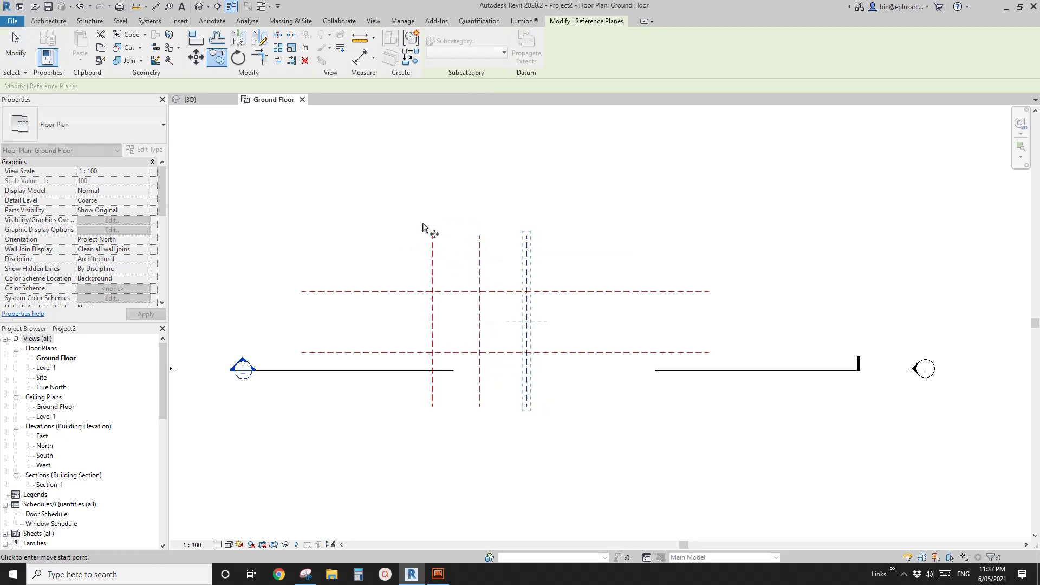
left_click(526, 258)
left_click(574, 257)
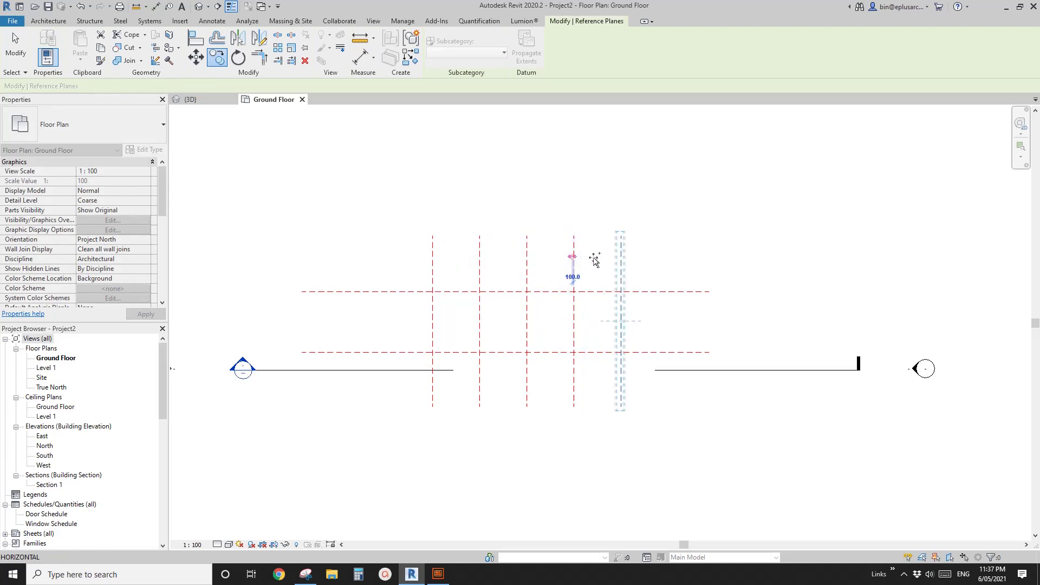
left_click(621, 260)
key("Escape")
key("Escape")
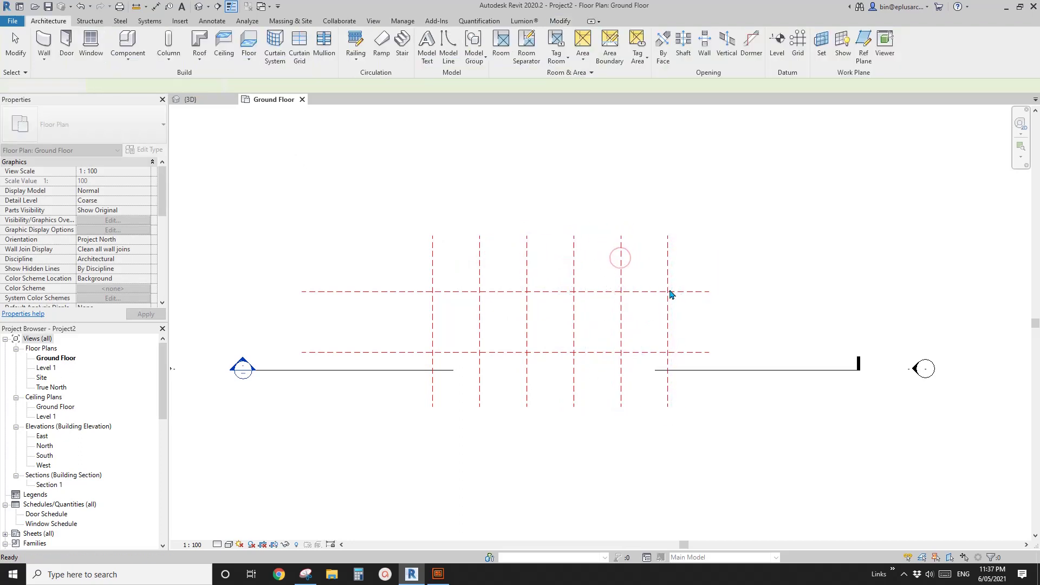
Move the lower horizontal reference plane down and copy it higher up the plan.
left_click(702, 291)
key("Down")
key("Down")
key("Down")
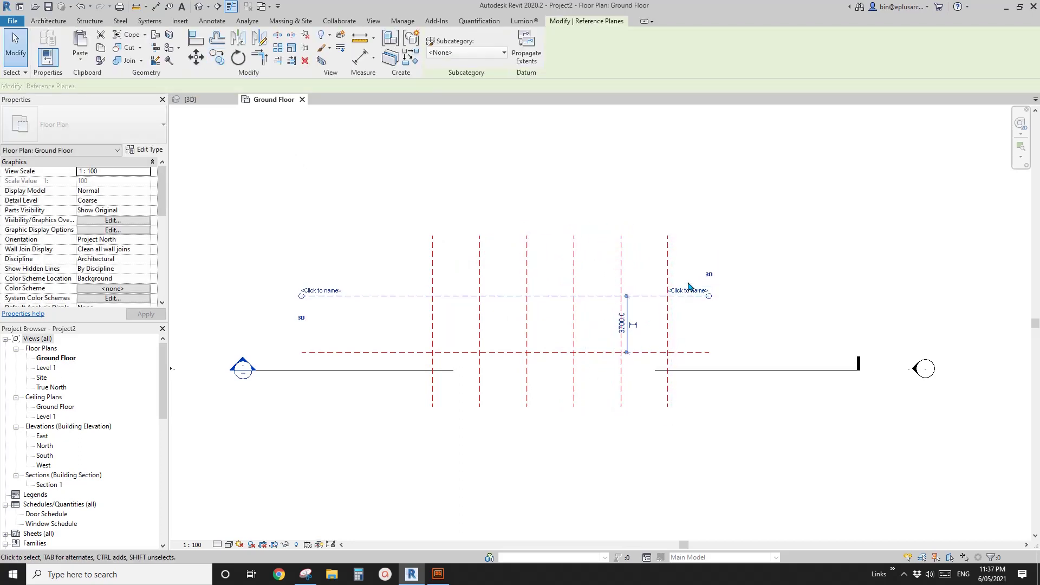
left_click_drag(687, 287, 695, 307)
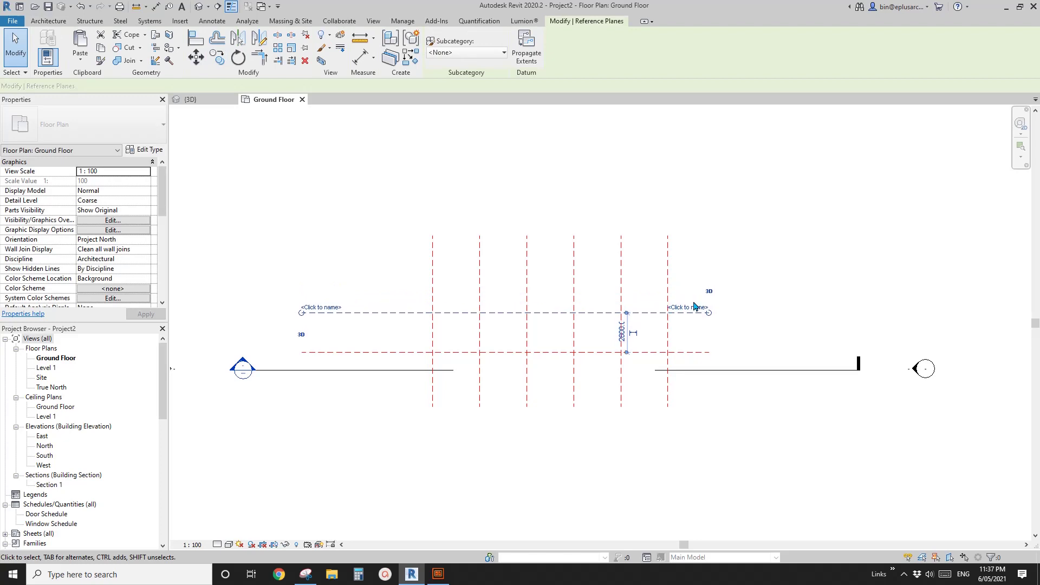
key("c")
key("o")
left_click(691, 313)
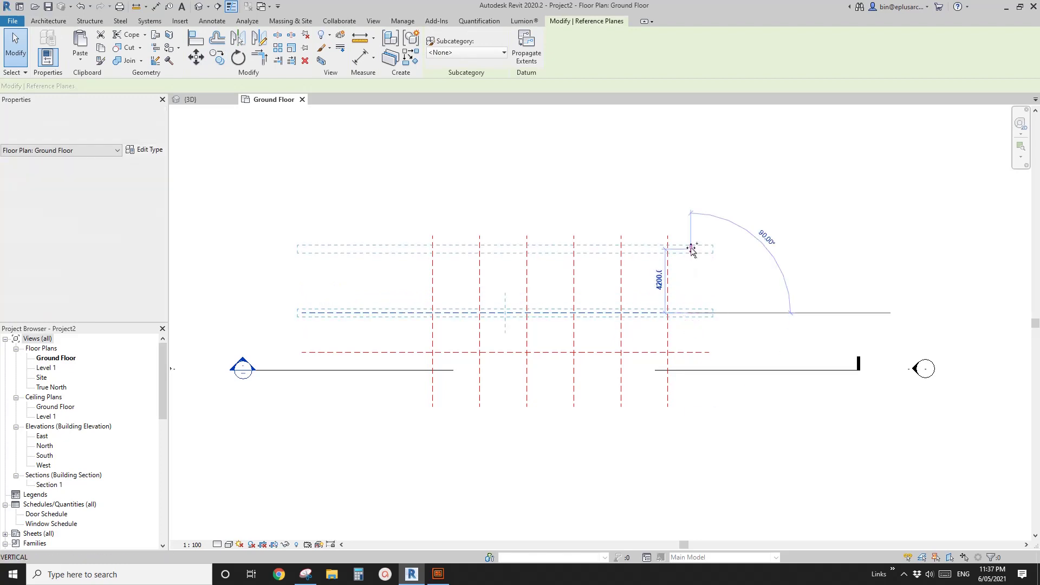
left_click(691, 247)
left_click_drag(696, 265, 681, 267, "ctrl")
key("Escape")
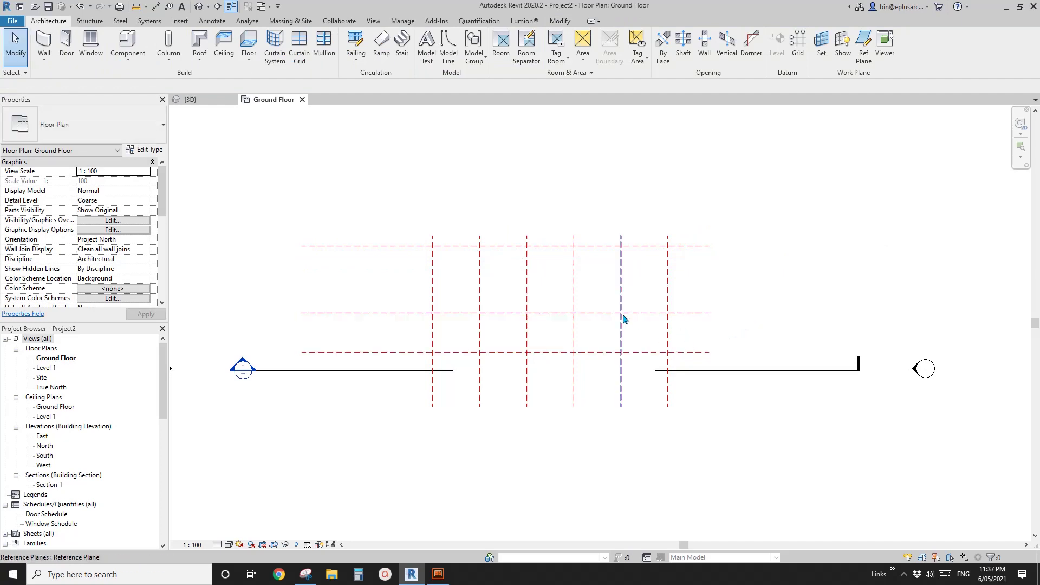
Drag the top ends of the vertical reference planes upward to lengthen them.
left_click(669, 260)
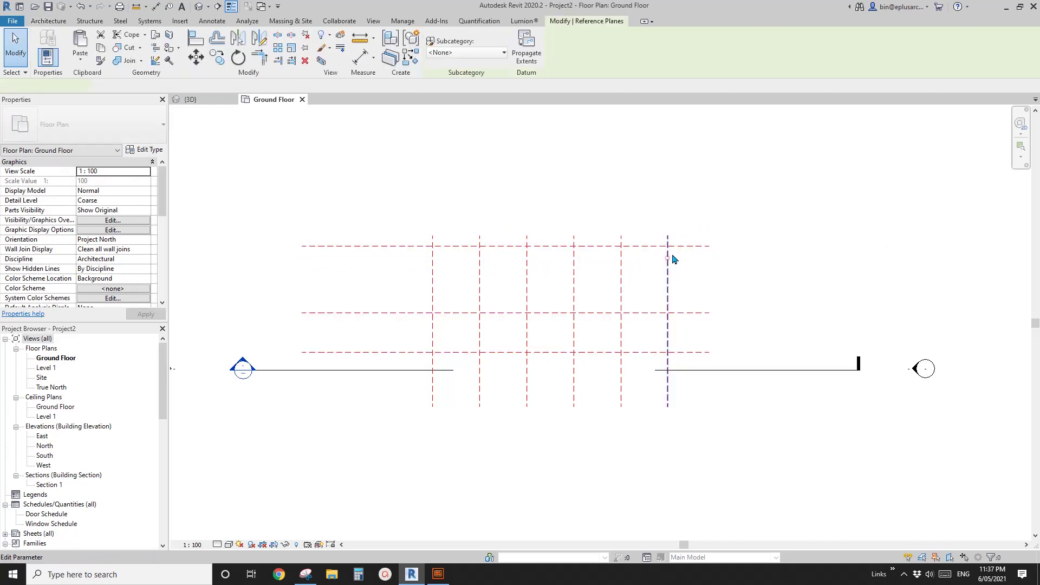
left_click(621, 240)
left_click_drag(607, 216, 613, 139)
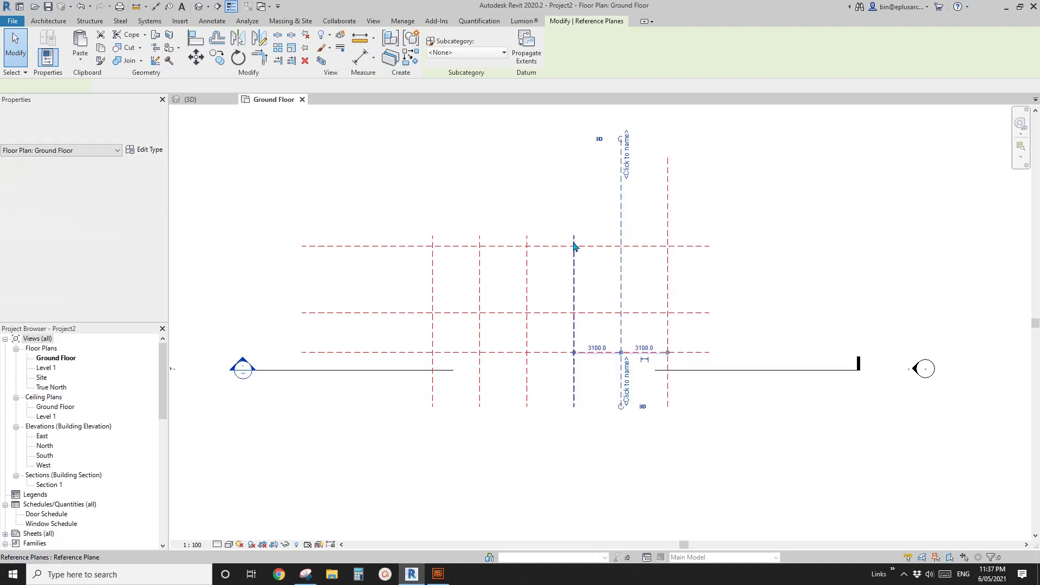
left_click(574, 244)
left_click_drag(573, 239, 527, 153)
left_click(526, 266)
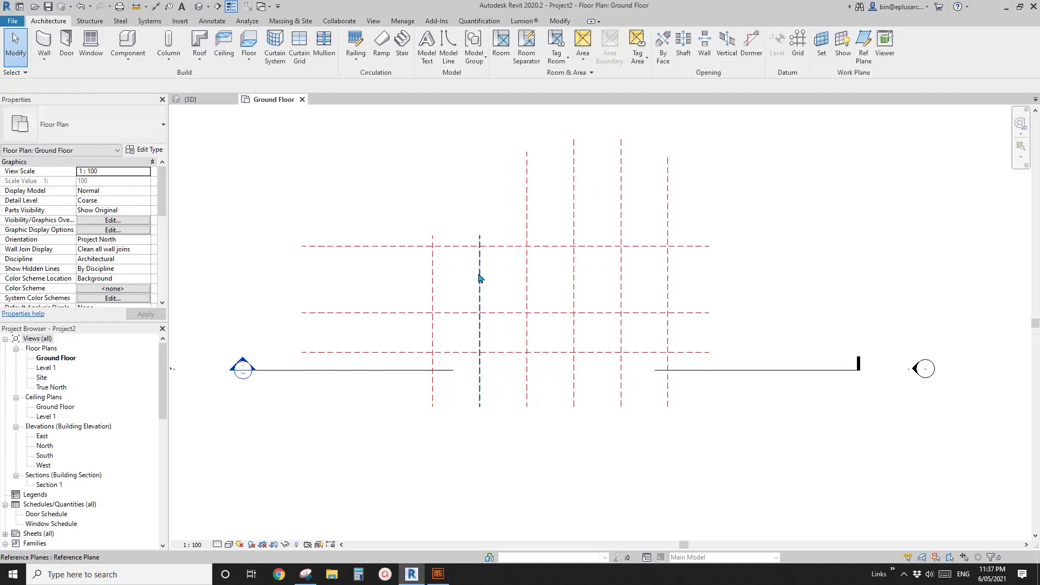
left_click(480, 241)
left_click_drag(479, 234, 479, 170)
left_click(436, 253)
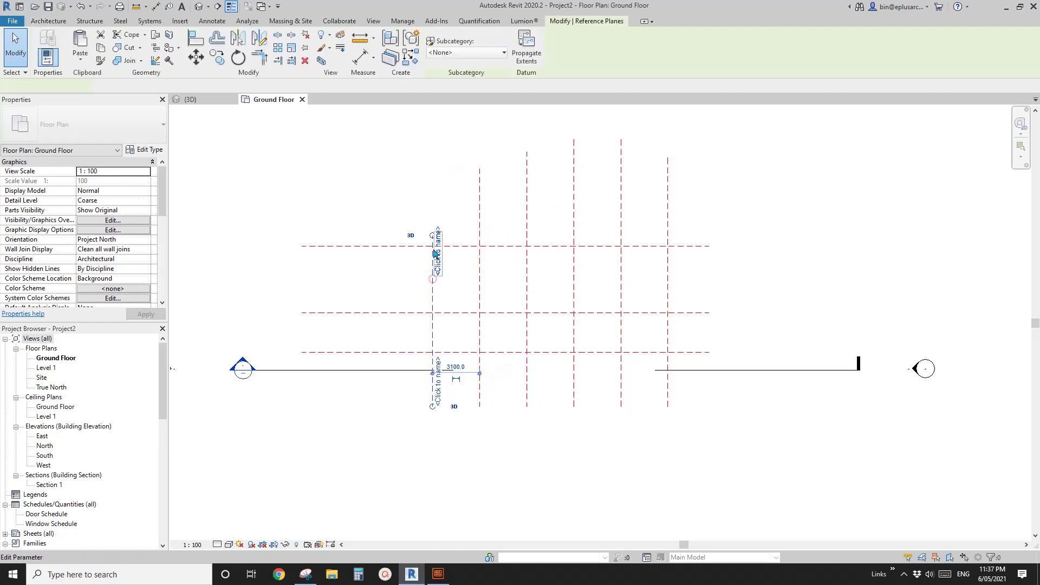
left_click_drag(434, 230, 433, 168)
left_click(726, 264)
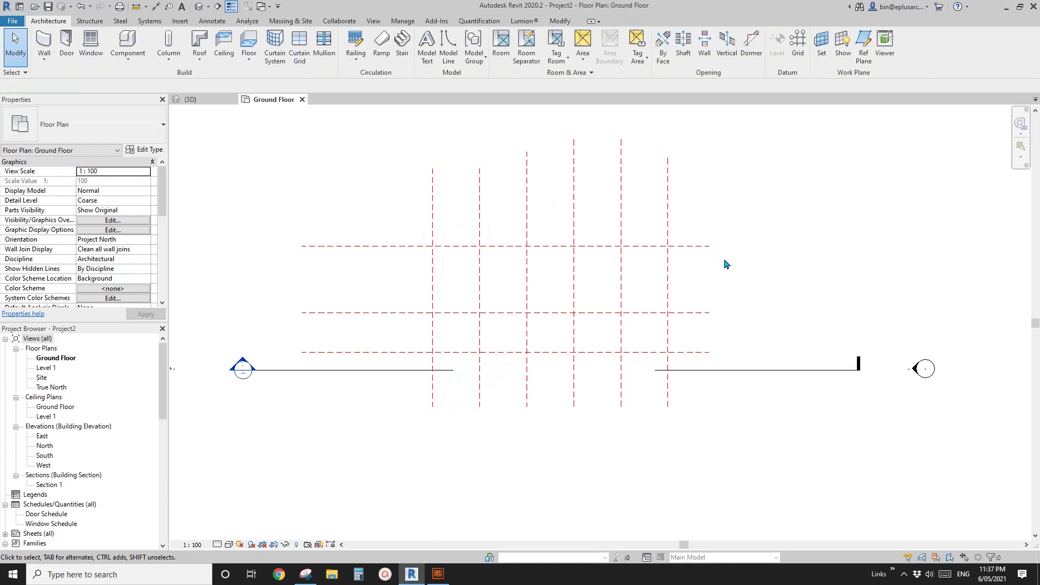
Copy the top horizontal plane further up, giving four, then return to the family's 3D view.
left_click(694, 249)
key("c")
key("o")
left_click(692, 247)
left_click(692, 204)
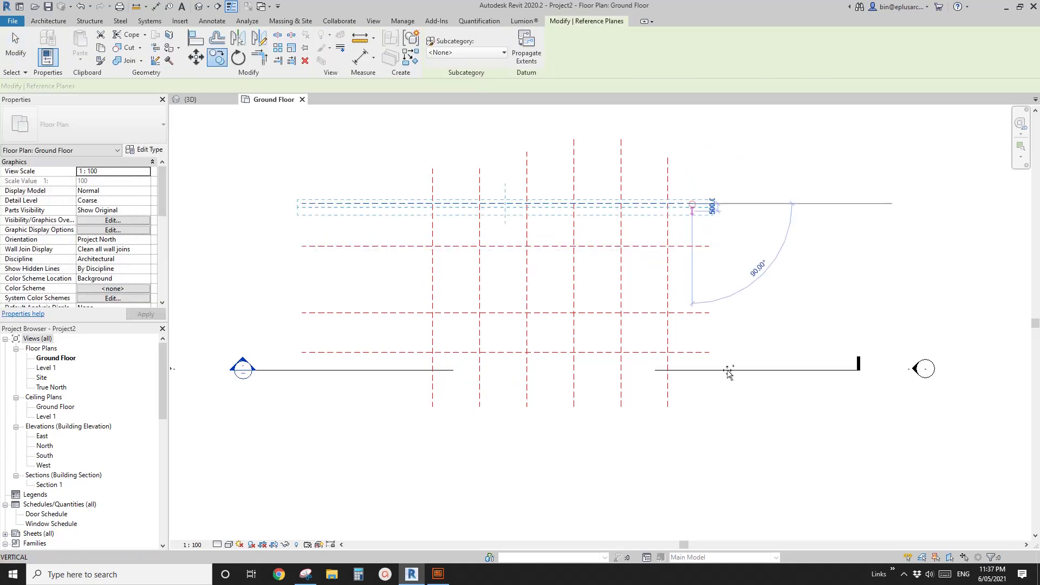
key("Escape")
scroll(590, 320, "up", 2)
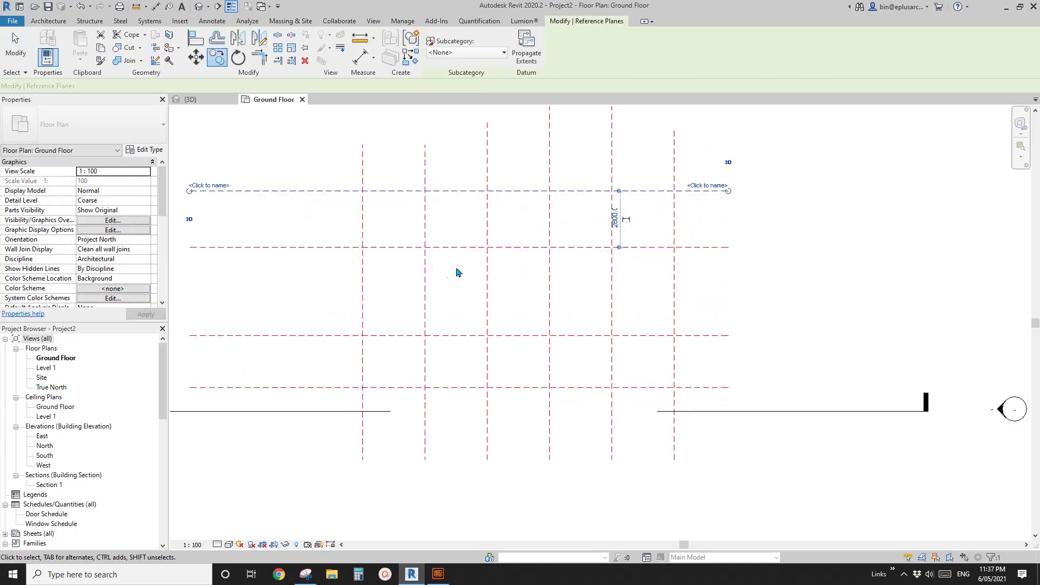
key("Escape")
left_click(218, 97)
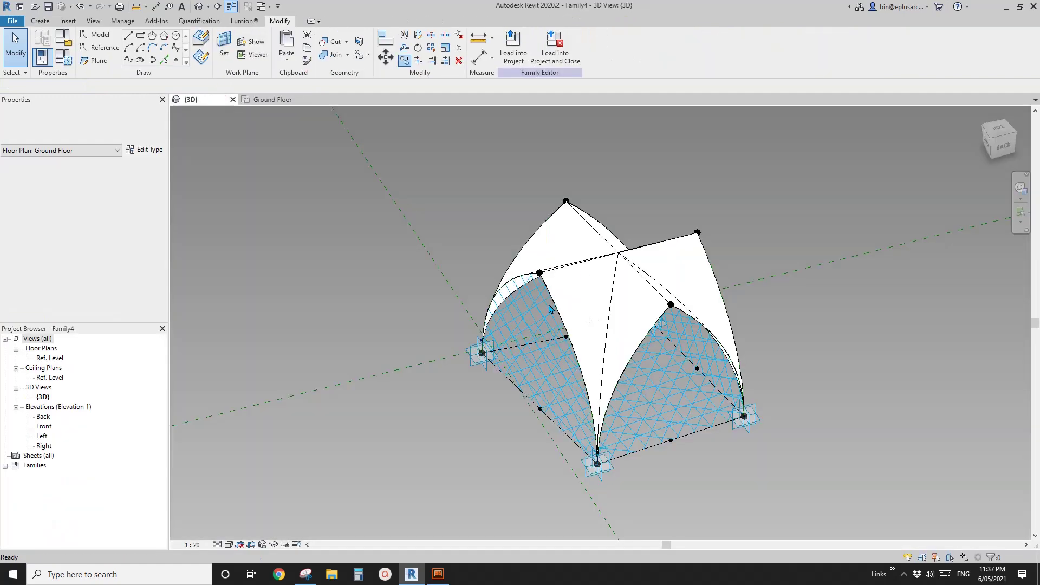
Glance at the Ground Floor plan, then load Family4 into Project2 from its 3D view.
middle_click_drag(607, 312, 547, 333)
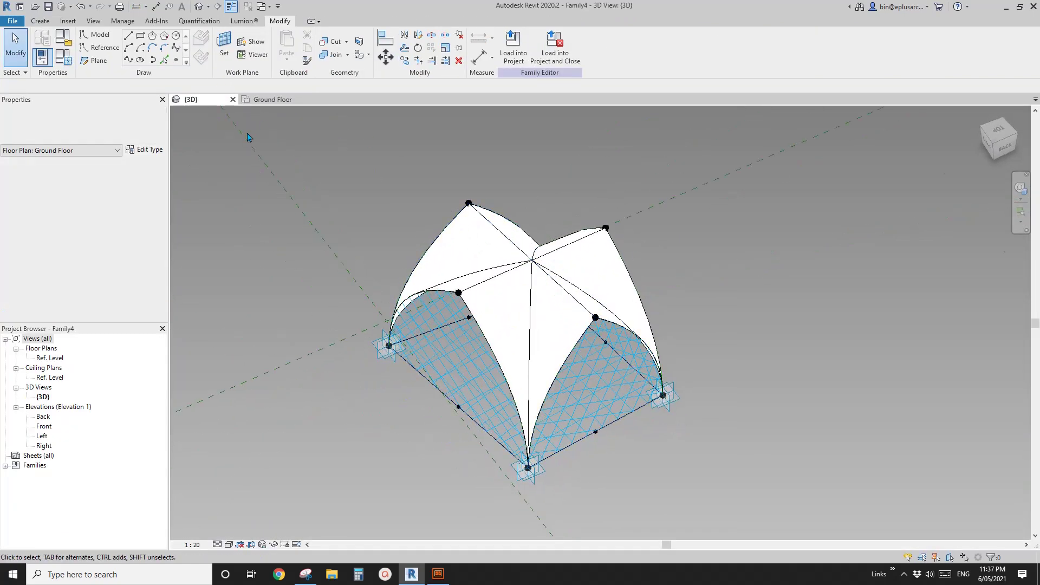
left_click(264, 102)
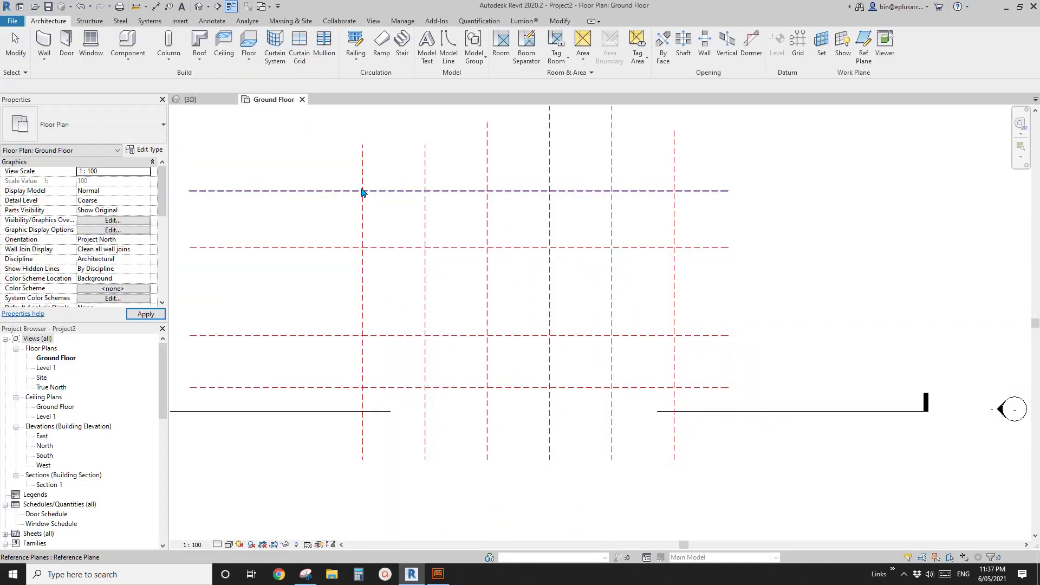
left_click(211, 100)
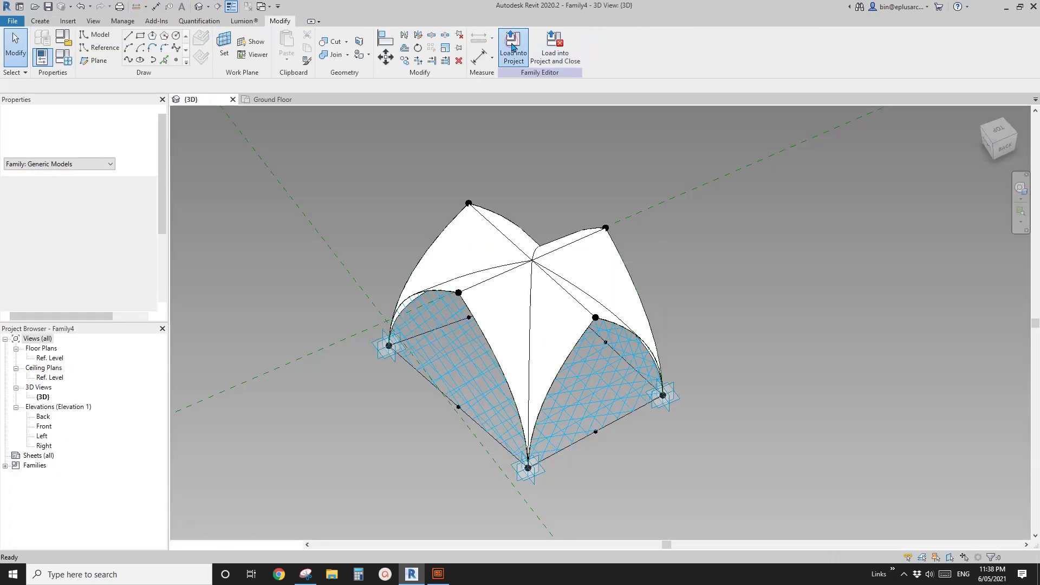
left_click(512, 47)
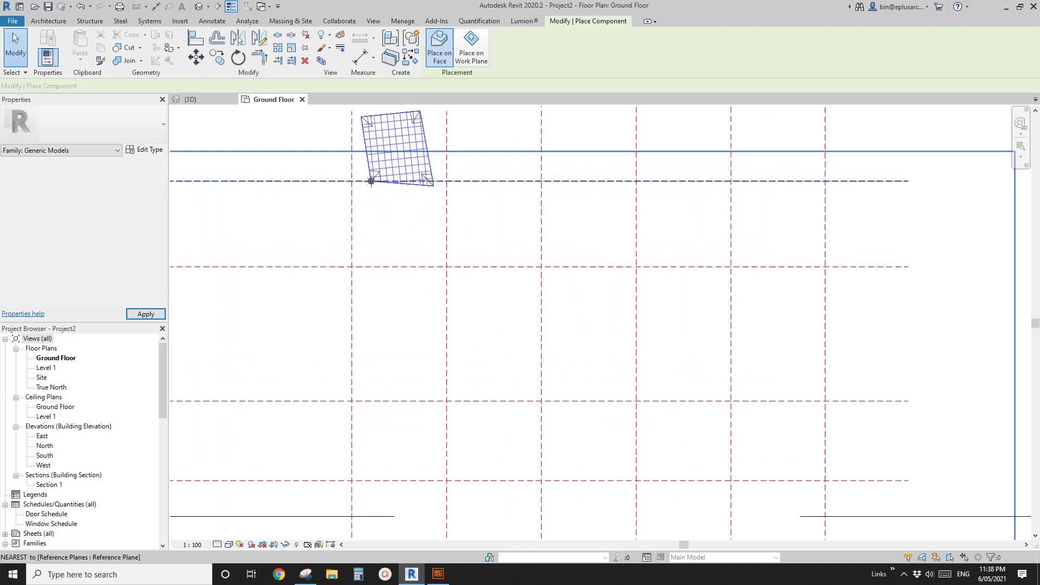
Place the first vault bays by picking grid-intersection corners on the Ground Floor plan.
middle_click_drag(382, 189, 411, 217)
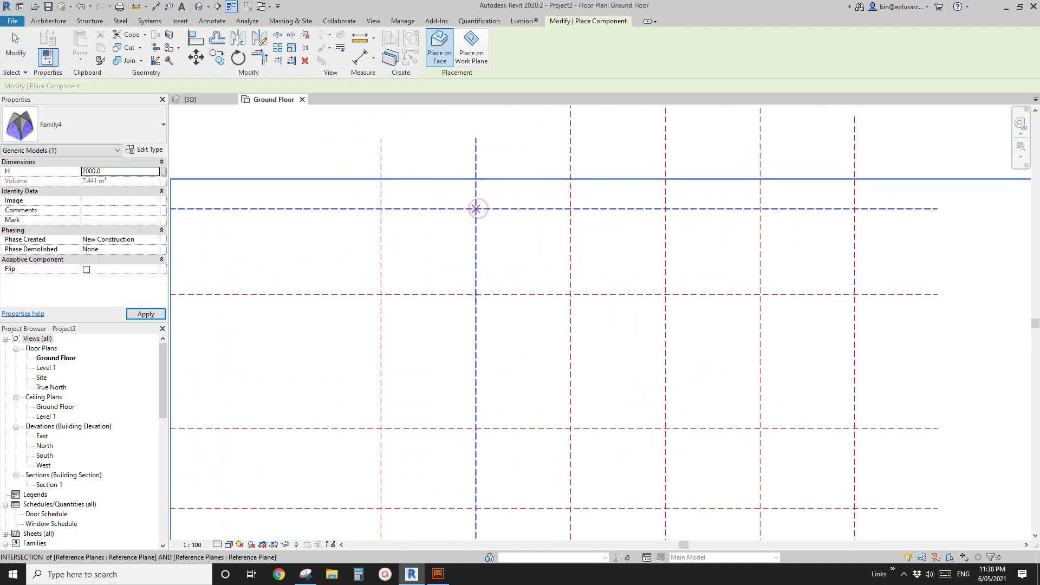
left_click(476, 208)
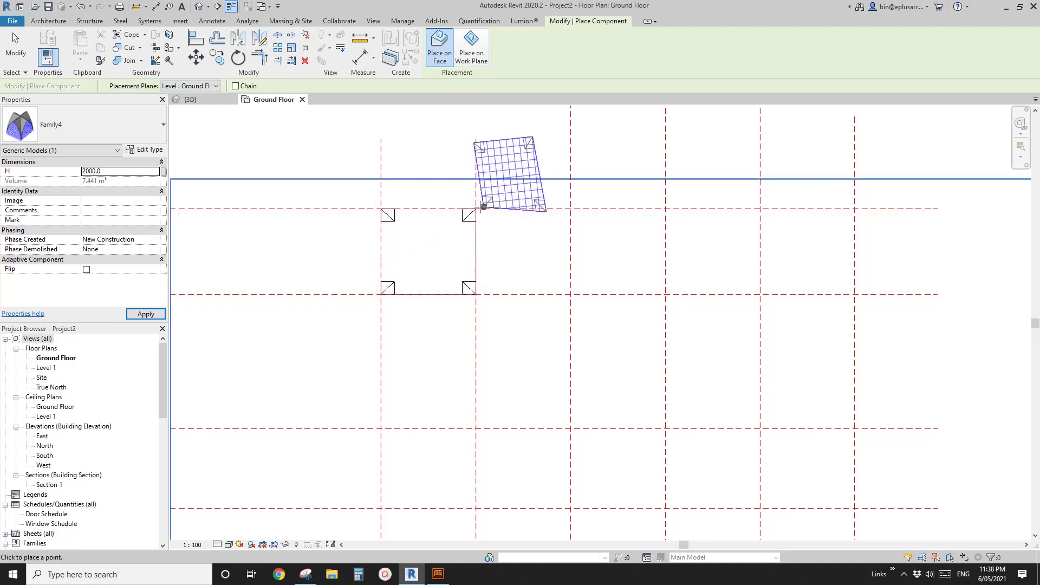
left_click(571, 294)
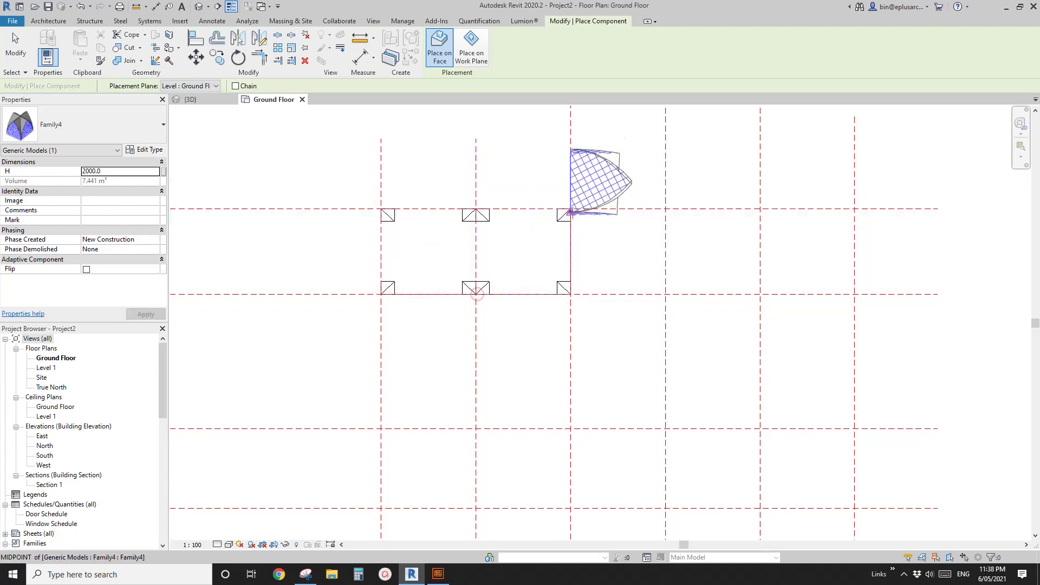
left_click(571, 209)
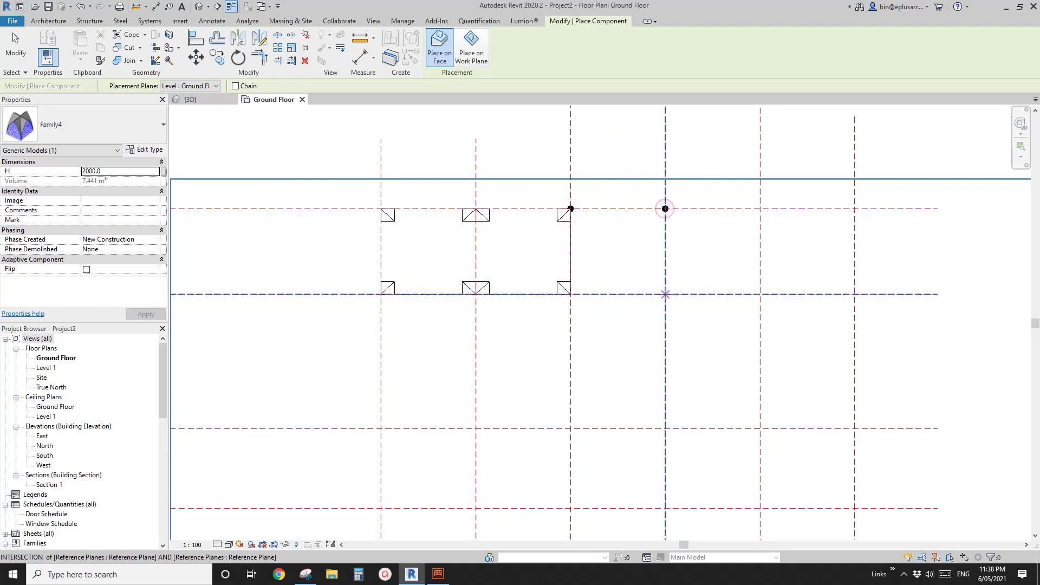
left_click(665, 294)
left_click(571, 295)
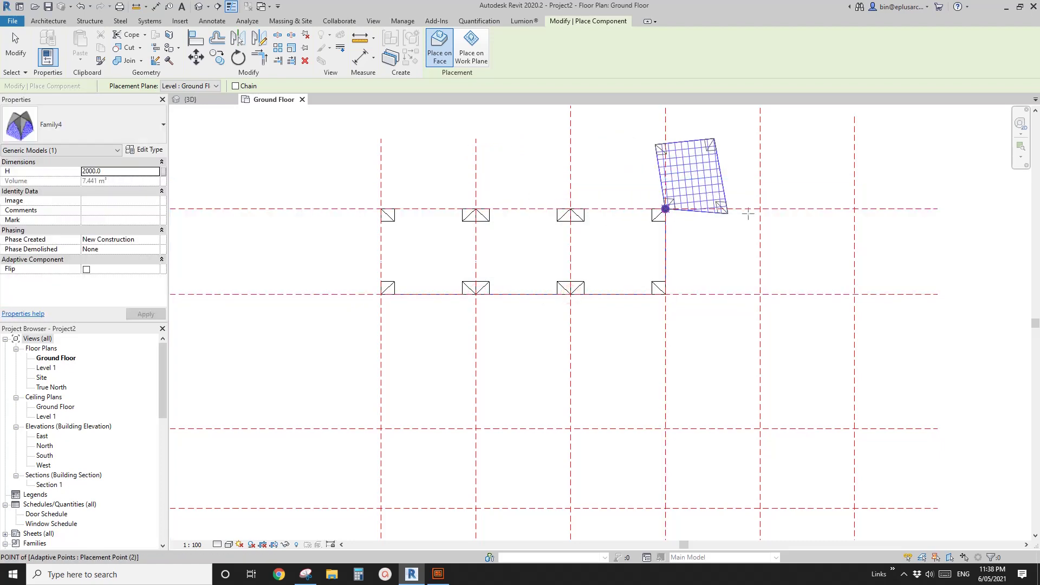
Fill the remaining bays through the end bay of the row, then open the default 3D view.
left_click(666, 208)
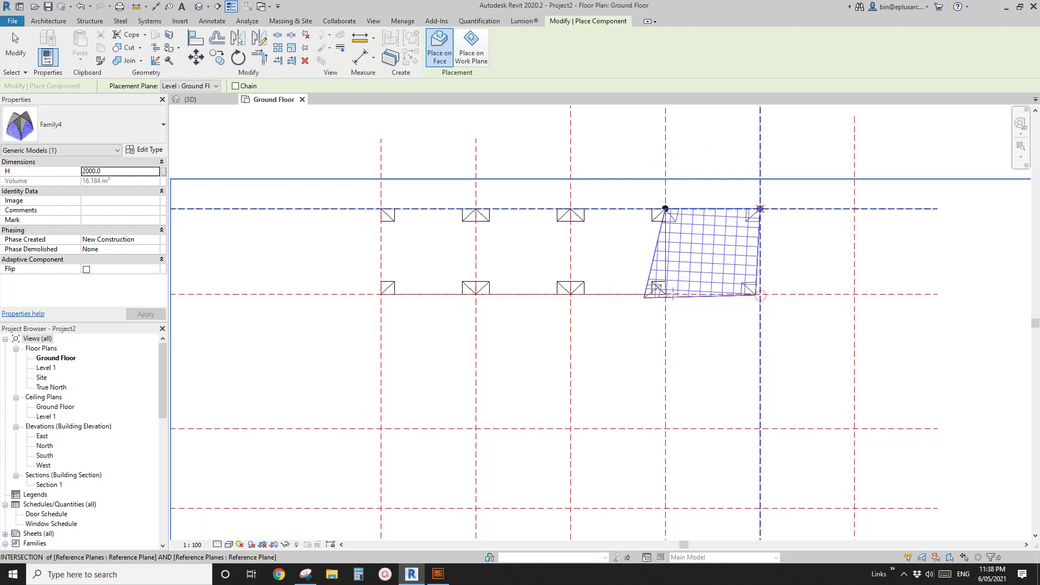
left_click(761, 209)
left_click(760, 295)
left_click(666, 294)
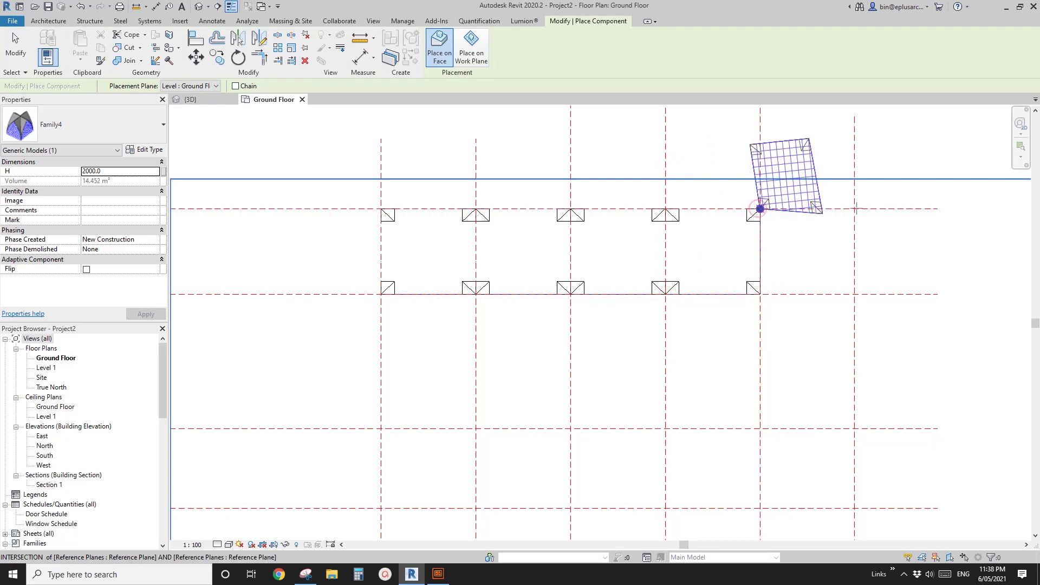
left_click(760, 209)
left_click(855, 209)
left_click(855, 294)
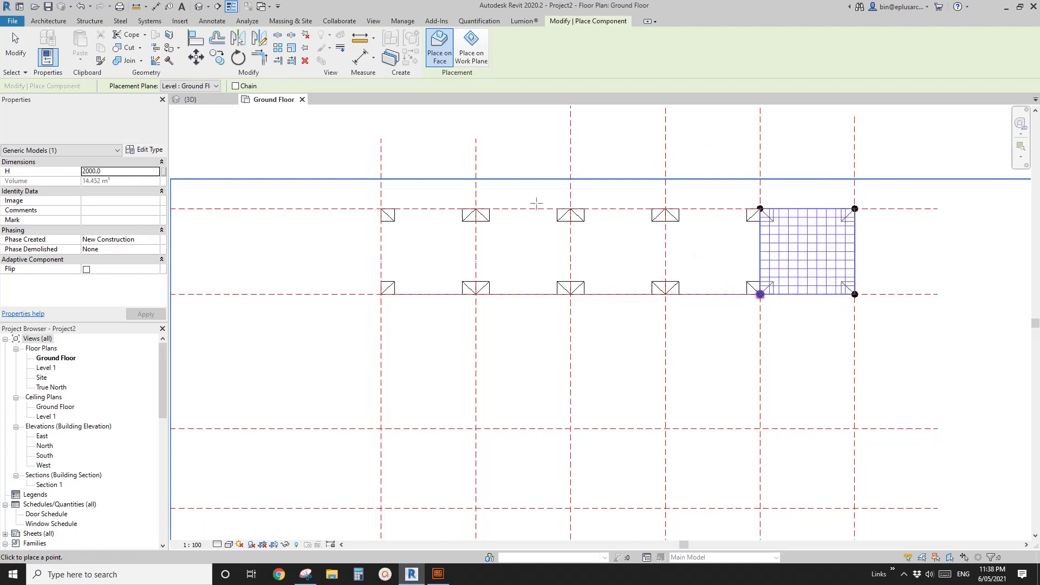
key("Escape")
key("Escape")
left_click(199, 5)
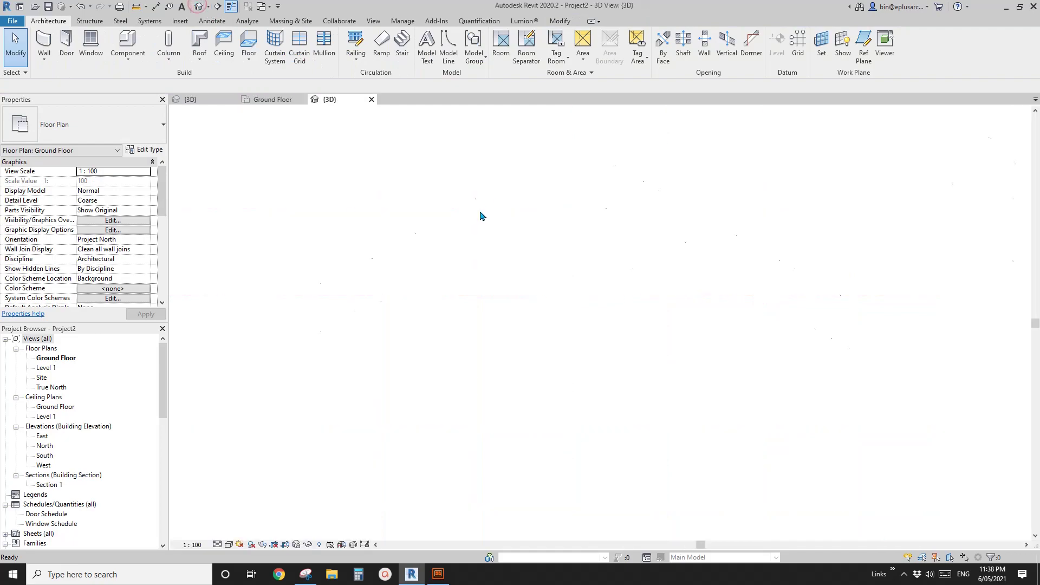
Frame the five-bay vault row in 3D and open Visibility/Graphic Overrides with VG.
scroll(759, 324, "up", 5)
left_click(758, 320)
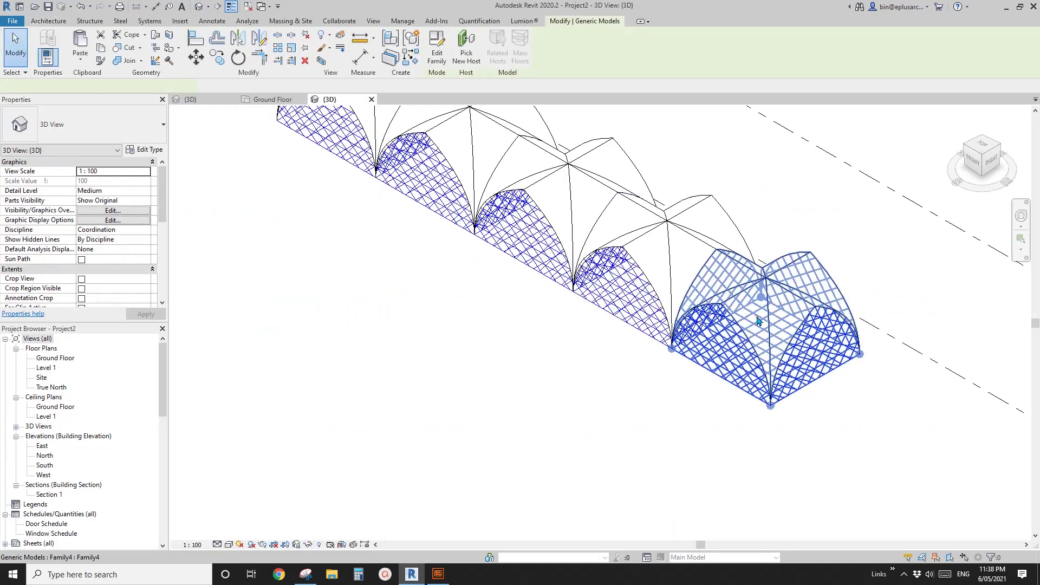
middle_click_drag(779, 250, 656, 252)
middle_click_drag(657, 251, 659, 200, "shift")
key("Escape")
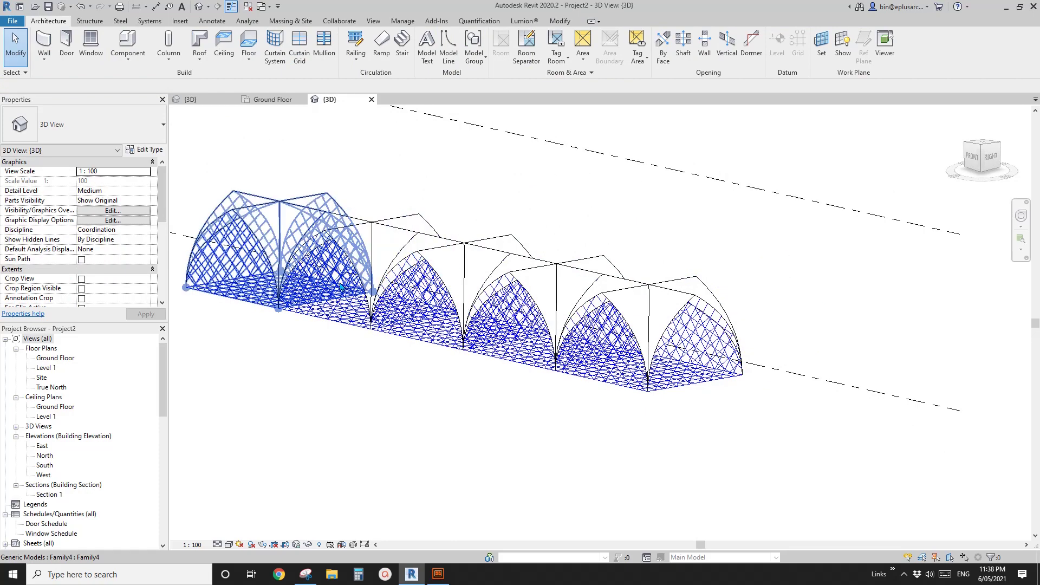
scroll(346, 287, "down", 2)
middle_click_drag(383, 272, 472, 305)
key("v")
key("g")
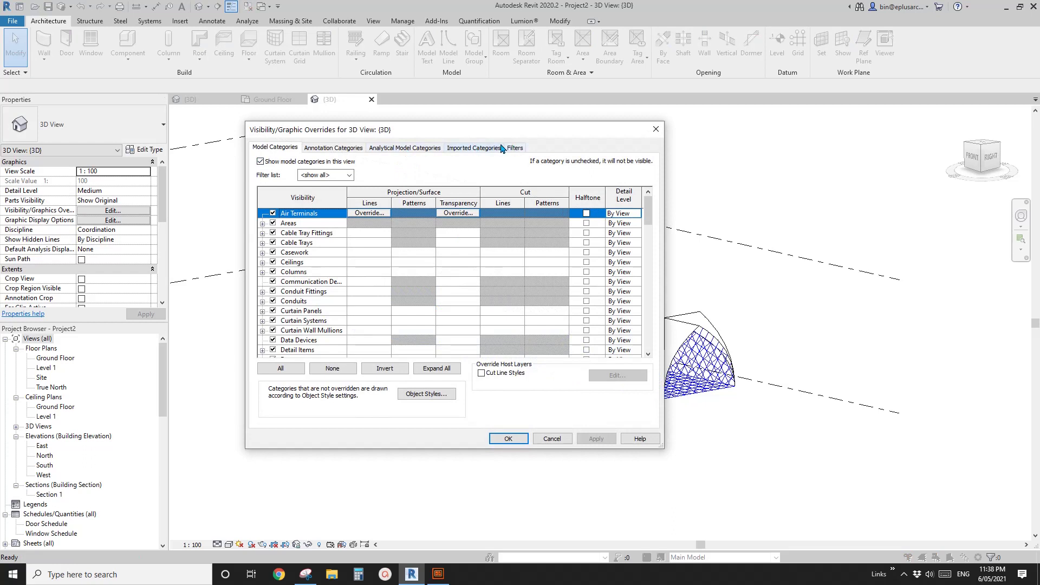
Hide the Mass Gridlines subcategory in this view's visibility settings.
left_click(303, 321)
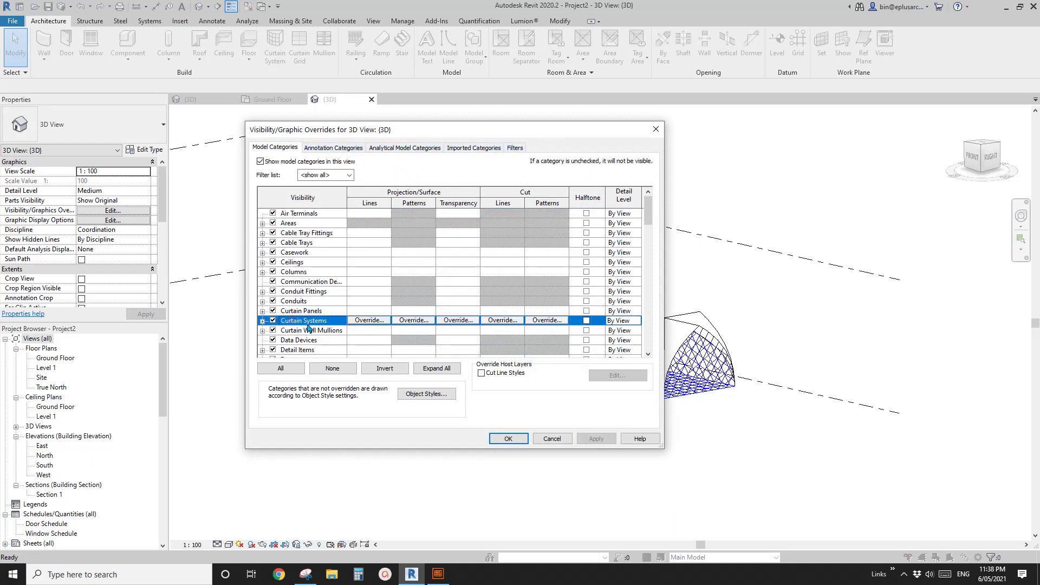
key("m")
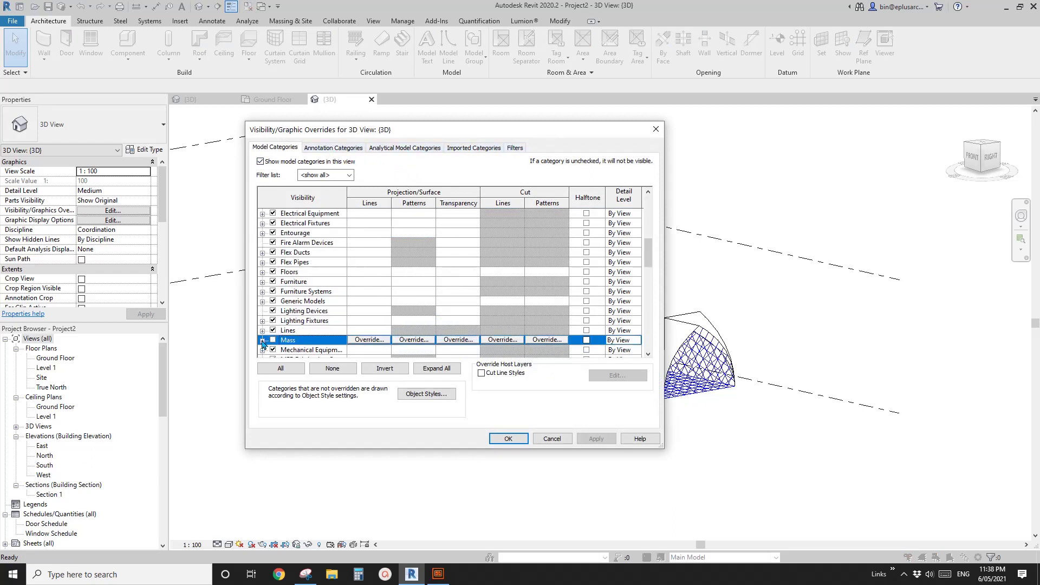
scroll(273, 322, "down", 2)
left_click(263, 292)
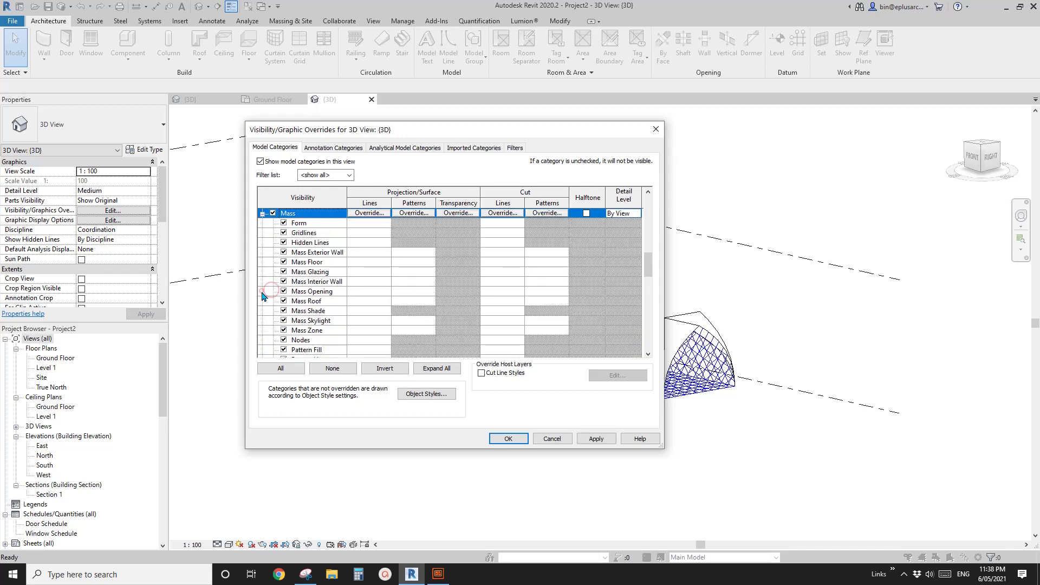
left_click(283, 232)
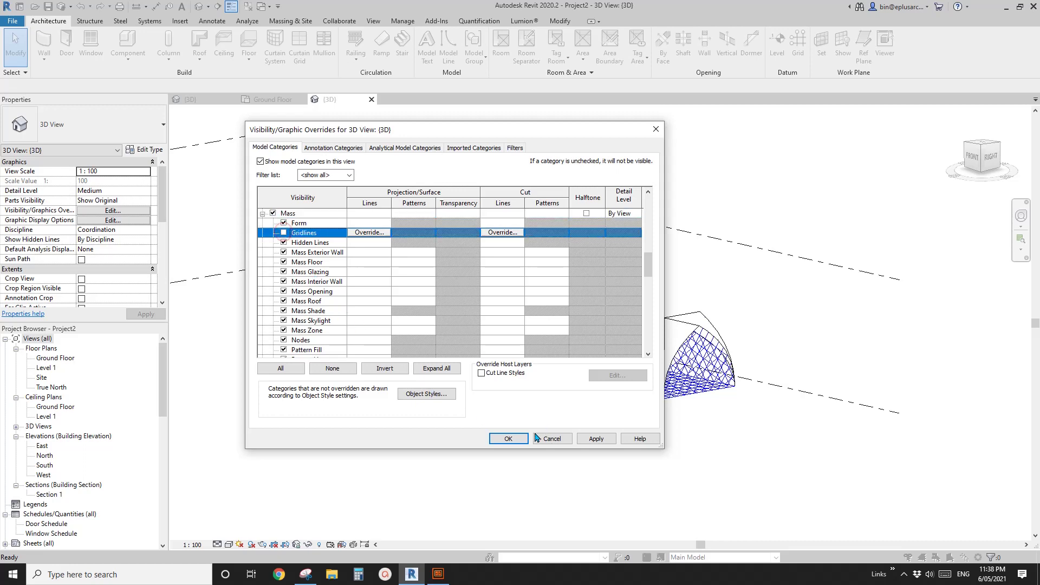
left_click(519, 438)
Turn shadows on and orbit to a front-facing angle to see them on the ground.
middle_click_drag(577, 444, 299, 532, "shift")
left_click(255, 545)
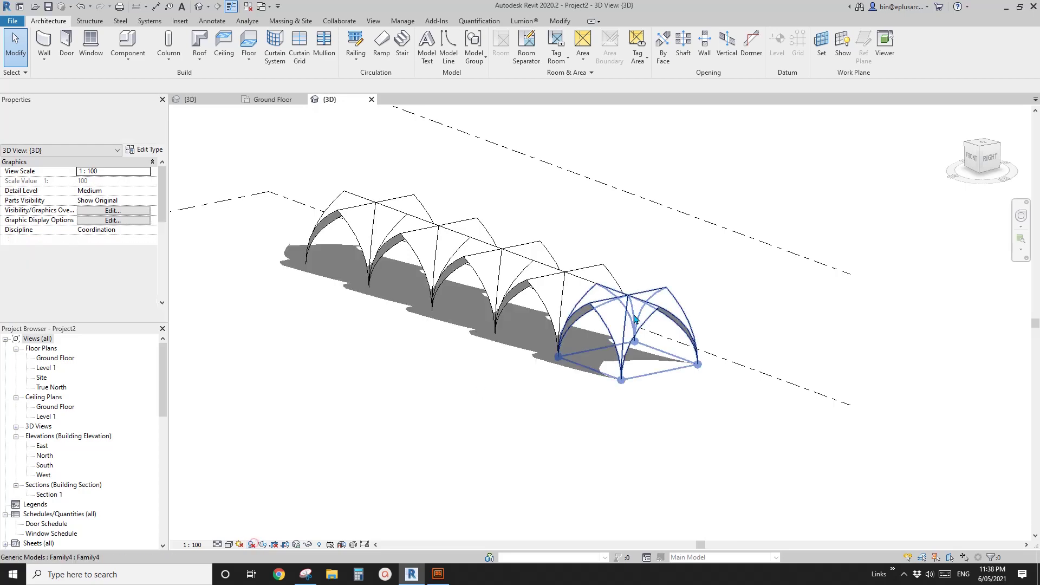
middle_click_drag(585, 373, 628, 355, "shift")
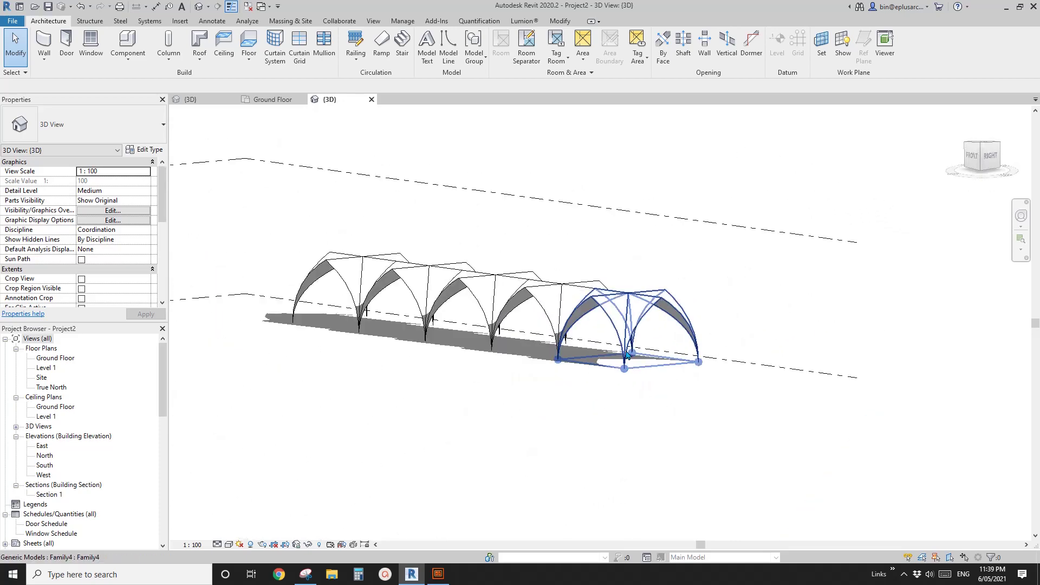
middle_click_drag(499, 304, 457, 313, "shift")
On Ground Floor, use Create Similar (CS) to place the first bay of a second row.
double_click(56, 358)
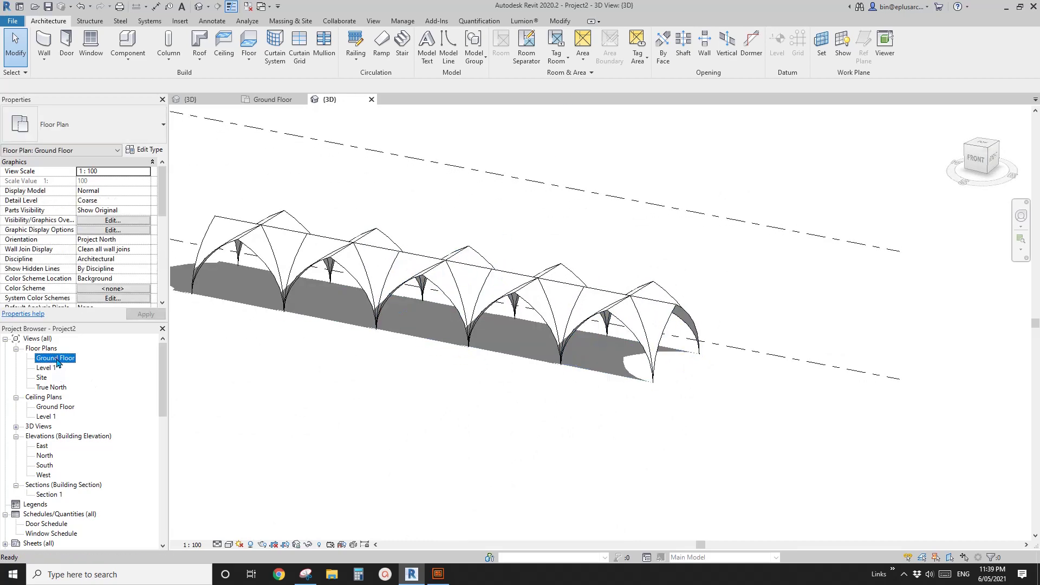
left_click(394, 264)
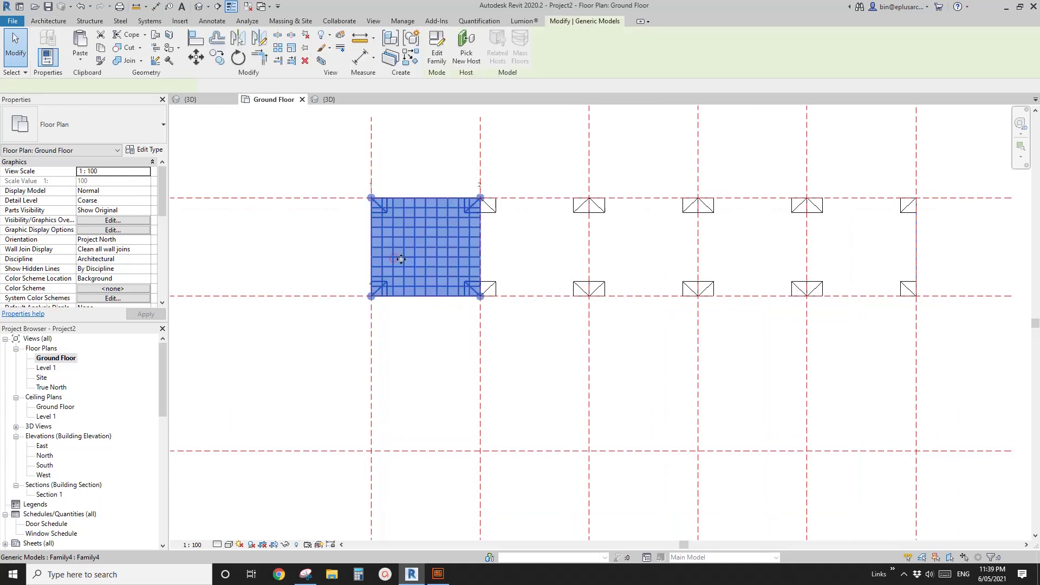
key("c")
key("s")
left_click(371, 296)
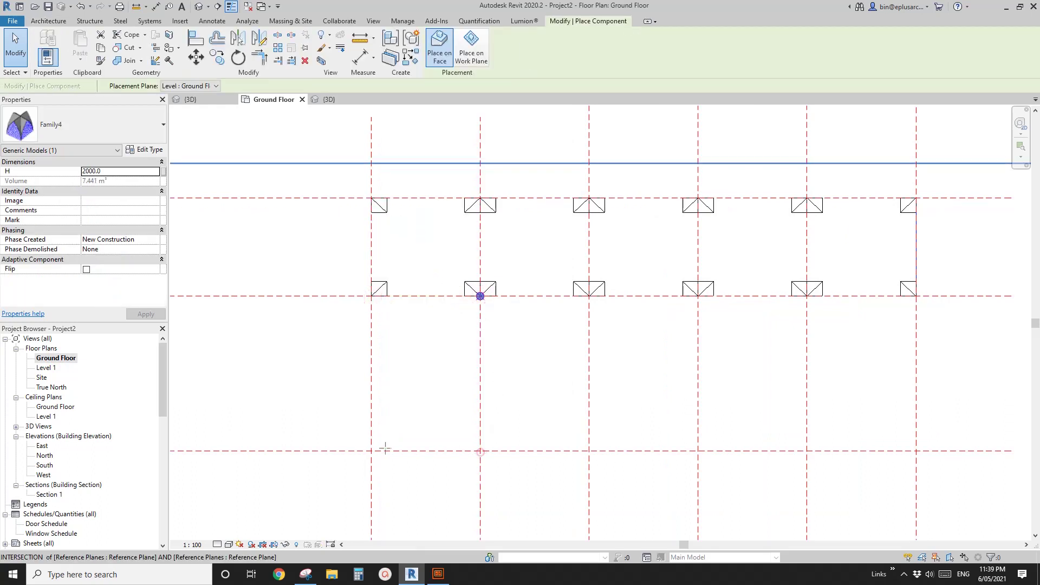
left_click(480, 296)
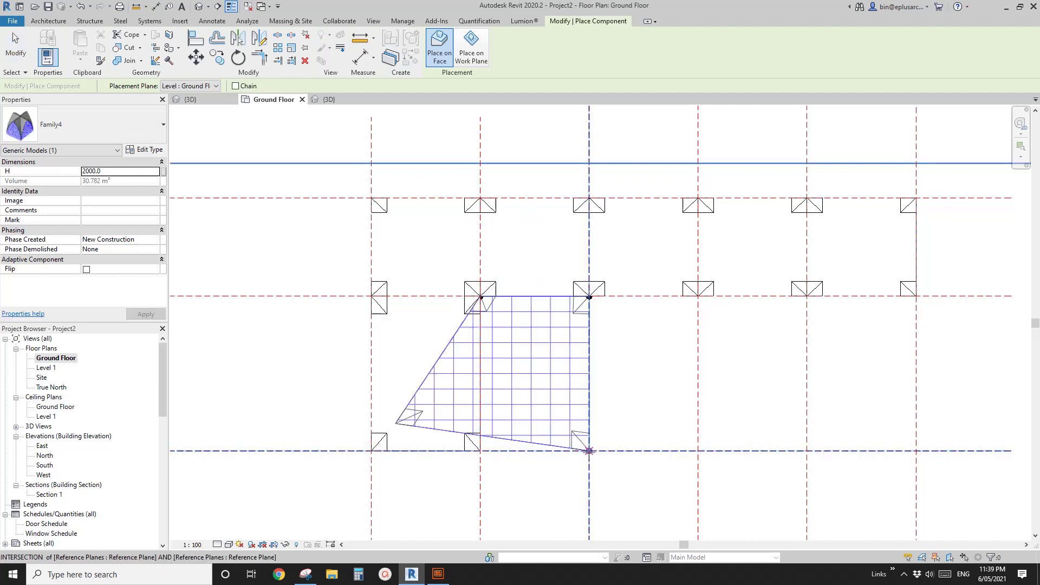
left_click(480, 451)
Place the remaining second-row vault bays at the grid intersections.
middle_click_drag(681, 353, 566, 267)
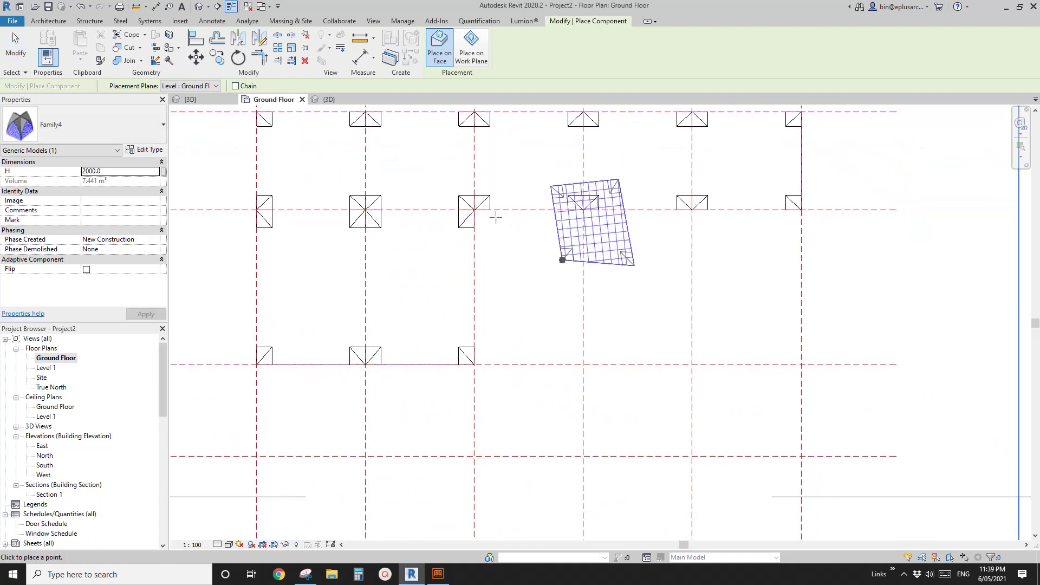
left_click(474, 209)
left_click(583, 209)
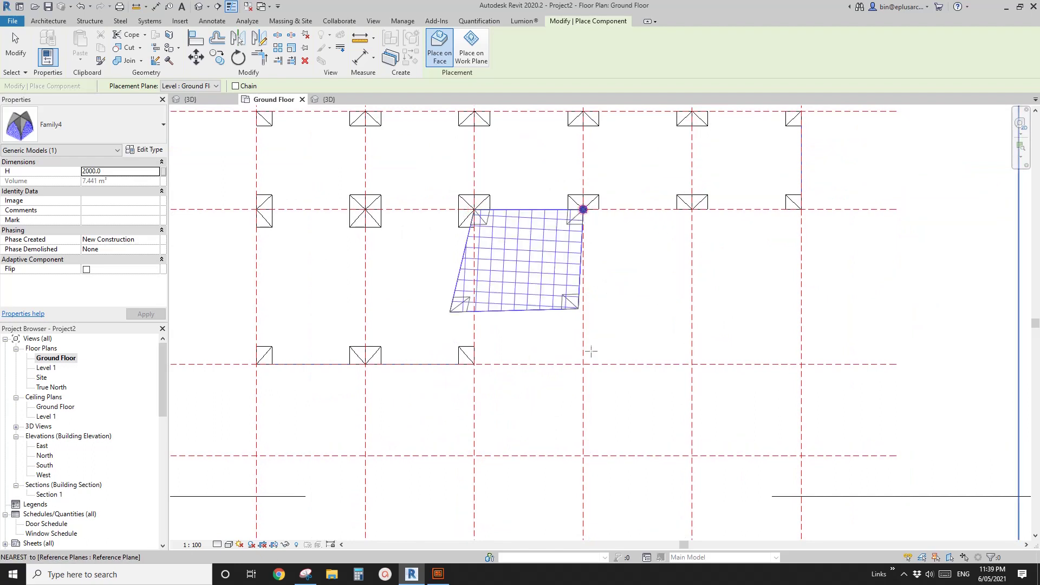
left_click(474, 364)
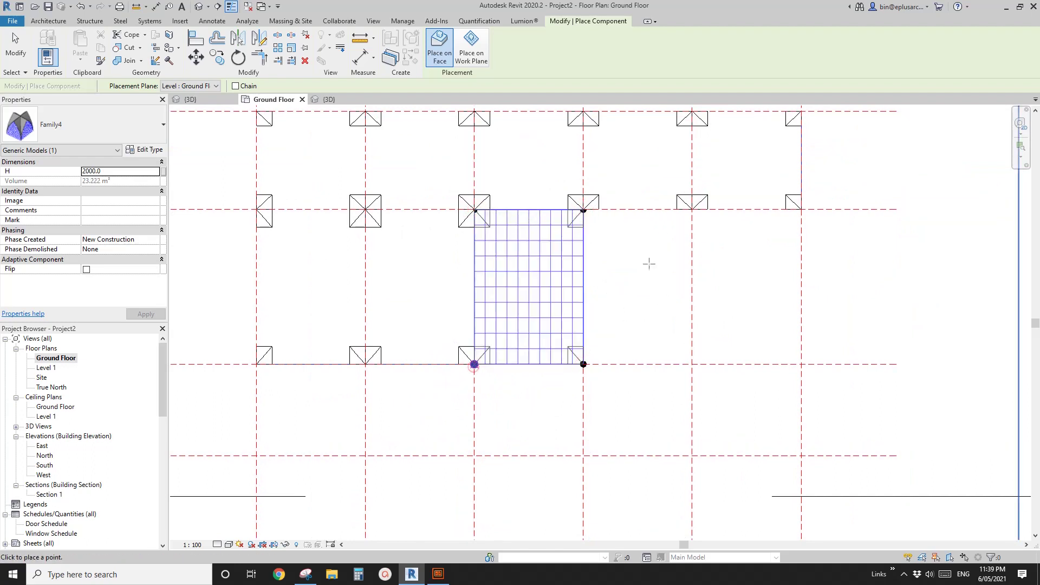
scroll(649, 264, "down", 1)
left_click(589, 223)
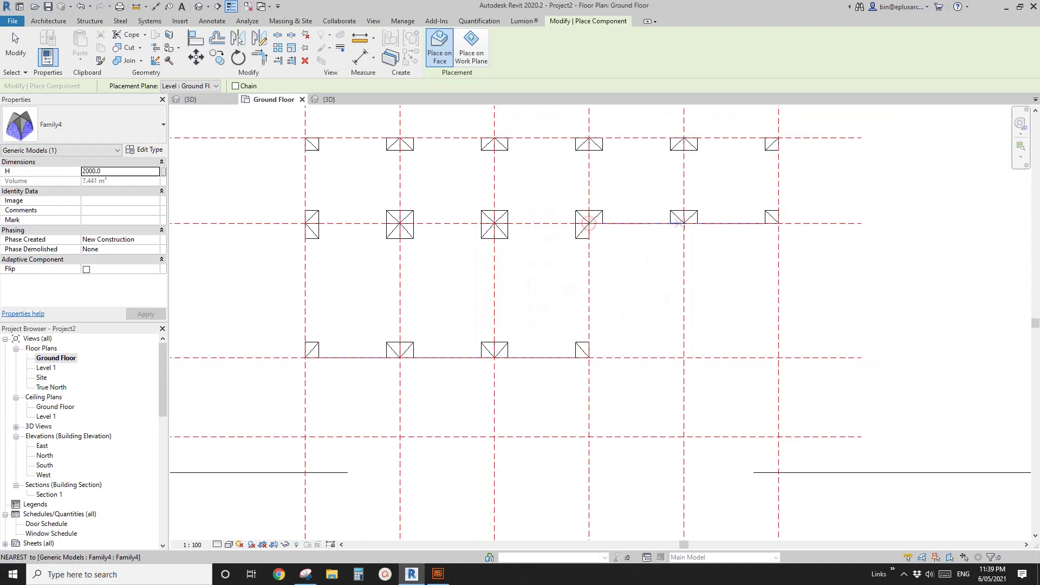
left_click(684, 223)
left_click(684, 357)
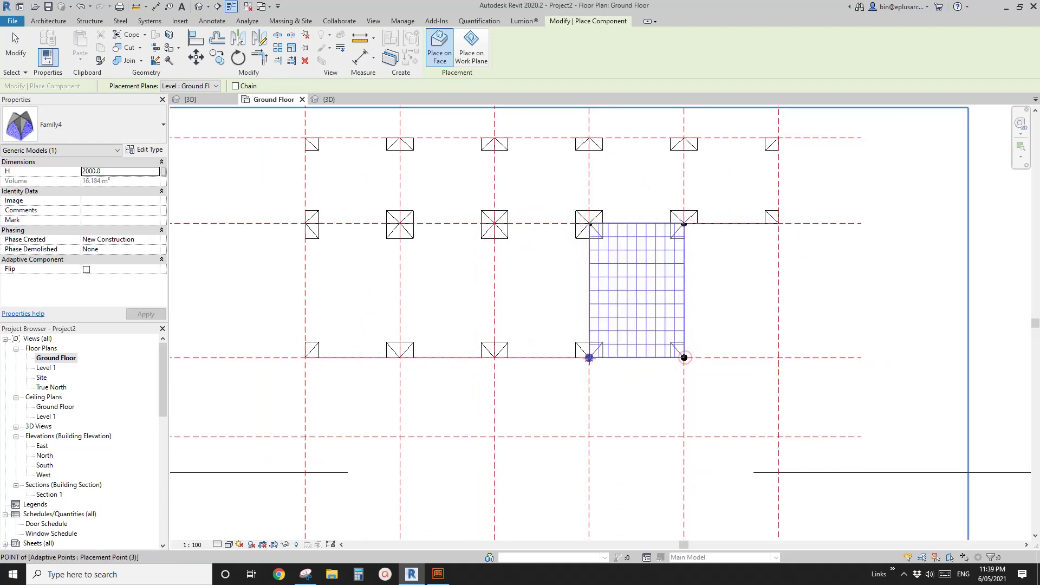
left_click(589, 357)
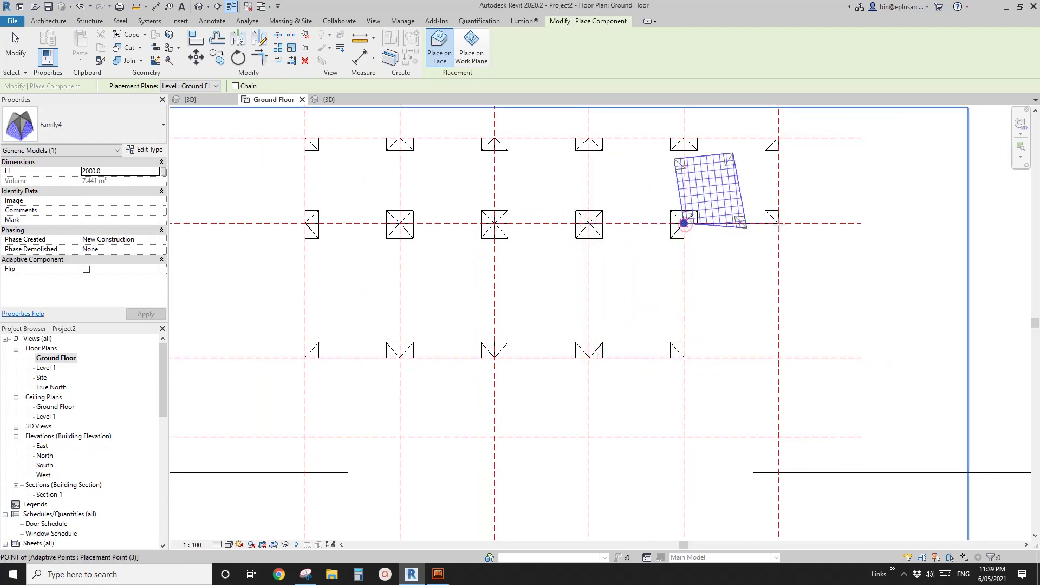
left_click(683, 223)
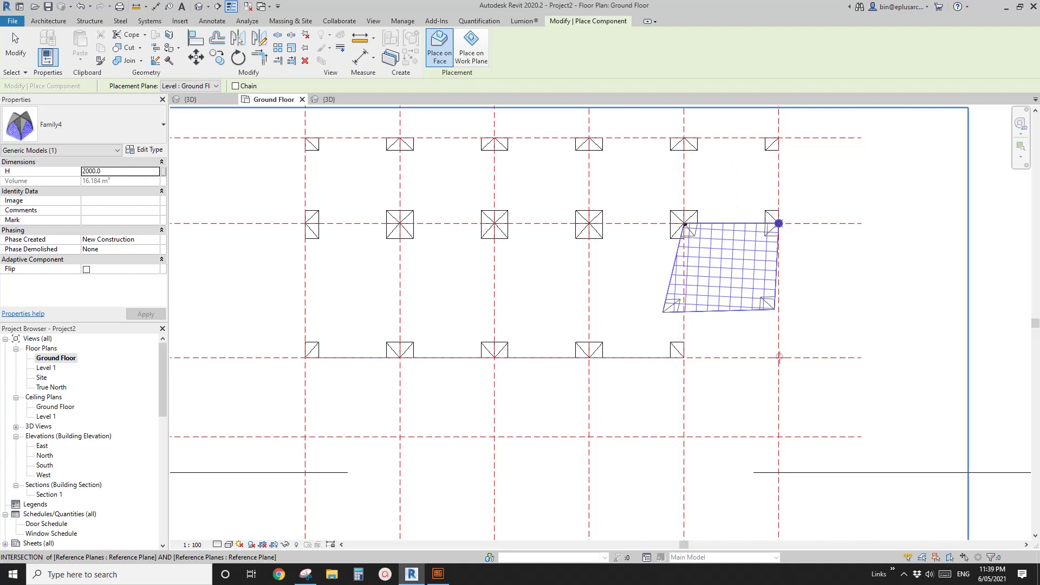
left_click(684, 358)
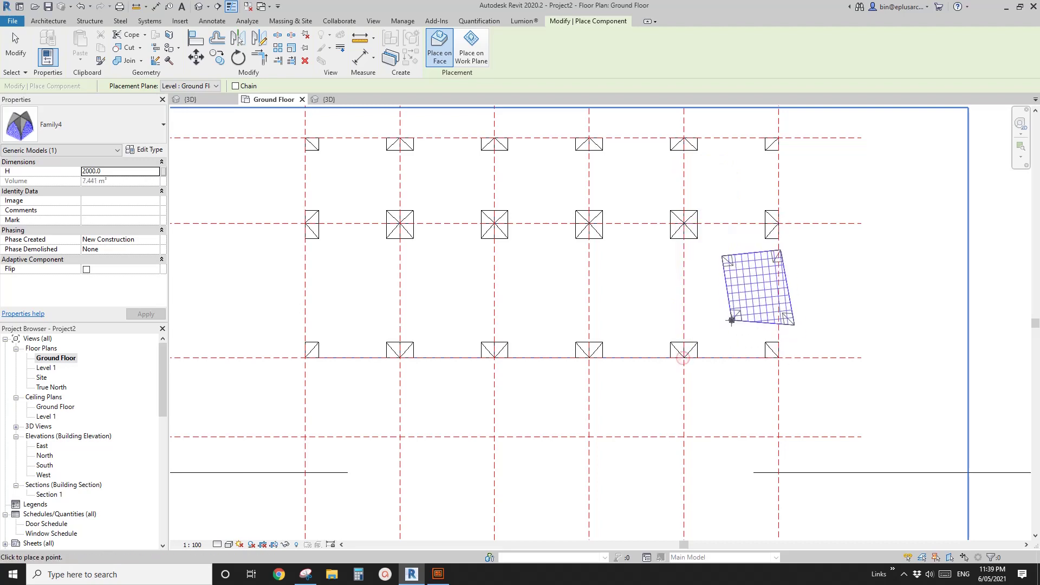
scroll(721, 317, "down", 2)
key("Escape")
key("Escape")
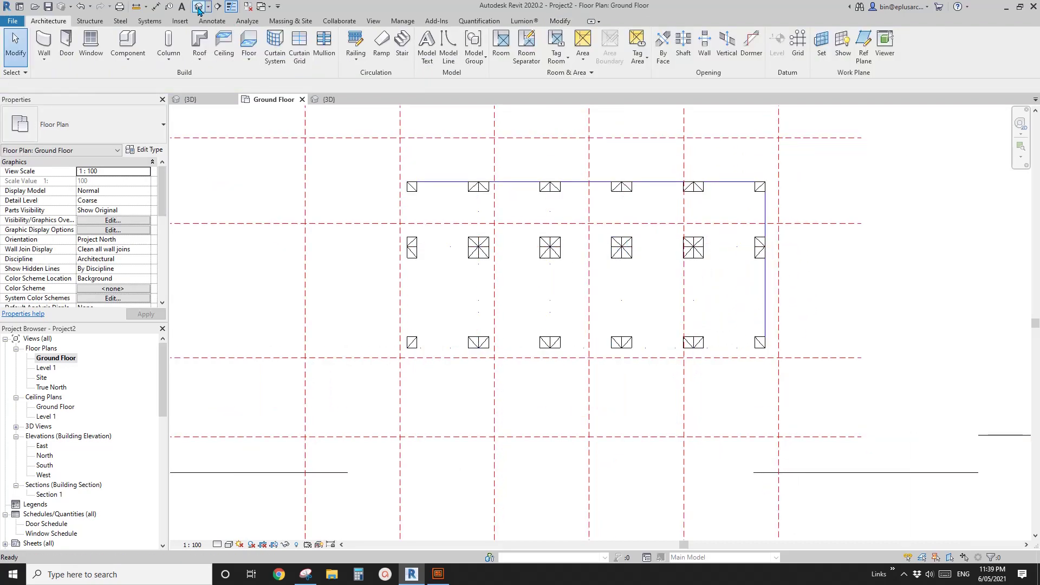
Check the two vault rows in the default 3D view from a left-front angle.
left_click(199, 6)
middle_click_drag(536, 316, 83, 397, "shift")
left_click(649, 306)
key("Escape")
Back on Ground Floor, Create Similar a new vault bay below the top grid line.
double_click(60, 358)
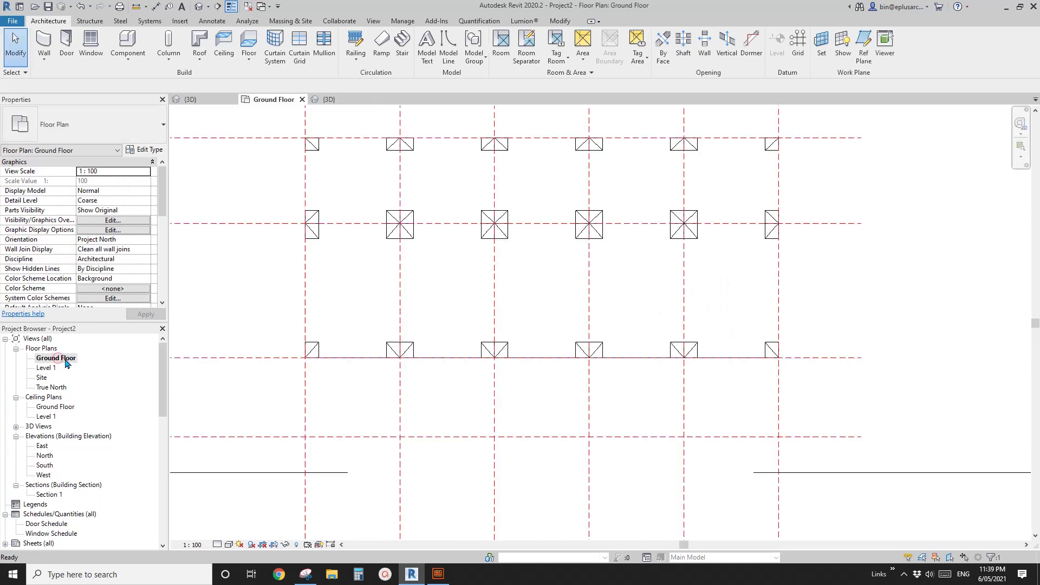
middle_click_drag(596, 279, 504, 314)
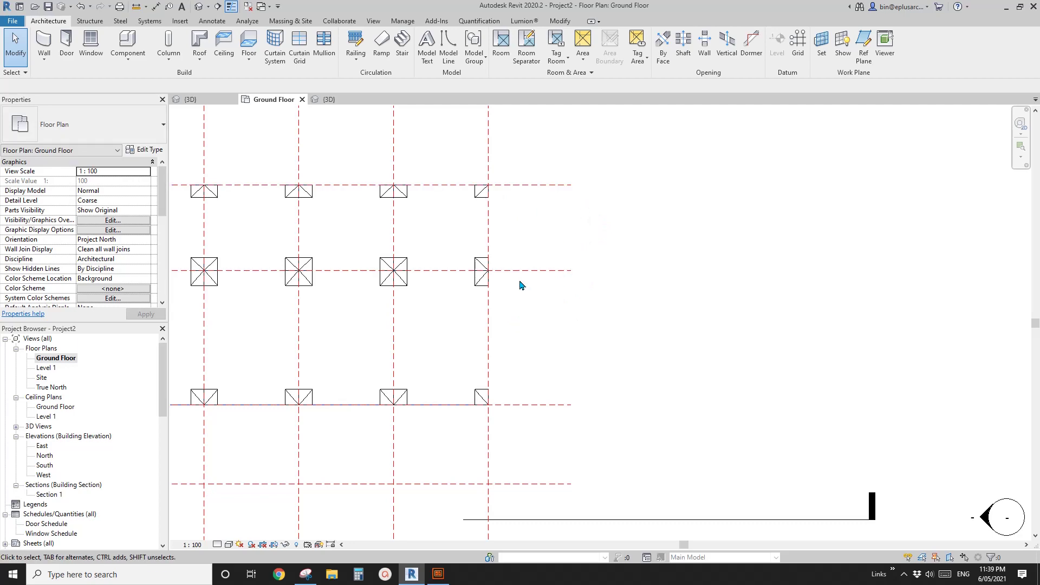
middle_click_drag(545, 322, 645, 309)
scroll(530, 327, "down", 2)
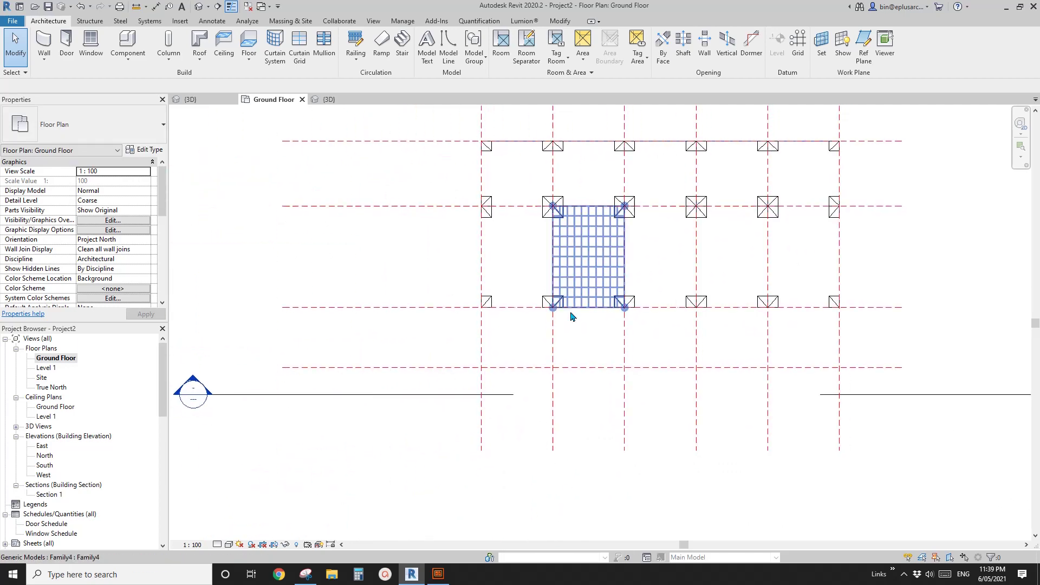
left_click(490, 304)
scroll(557, 332, "up", 2)
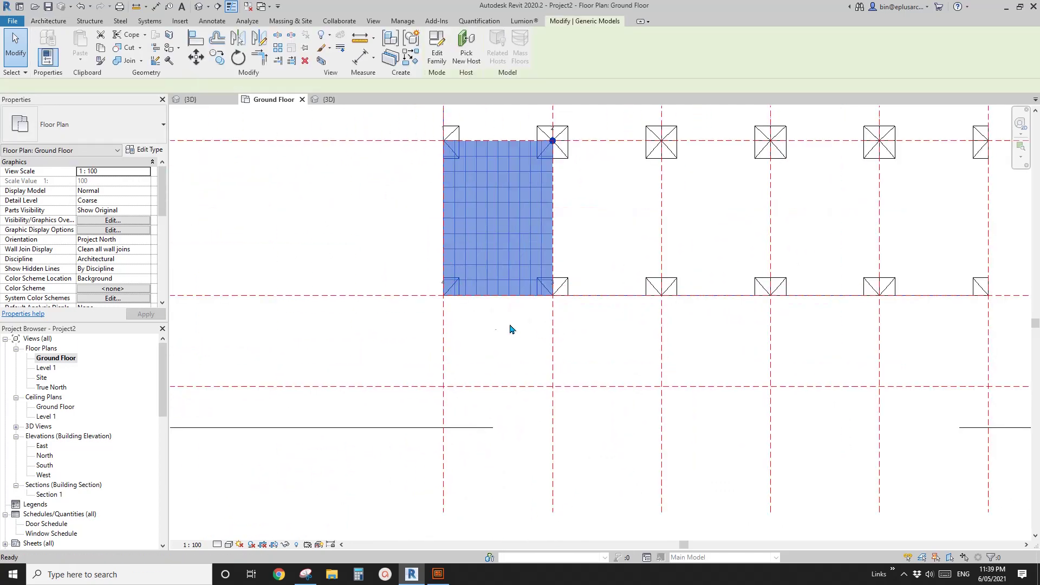
key("c")
key("s")
left_click(443, 297)
left_click(444, 296)
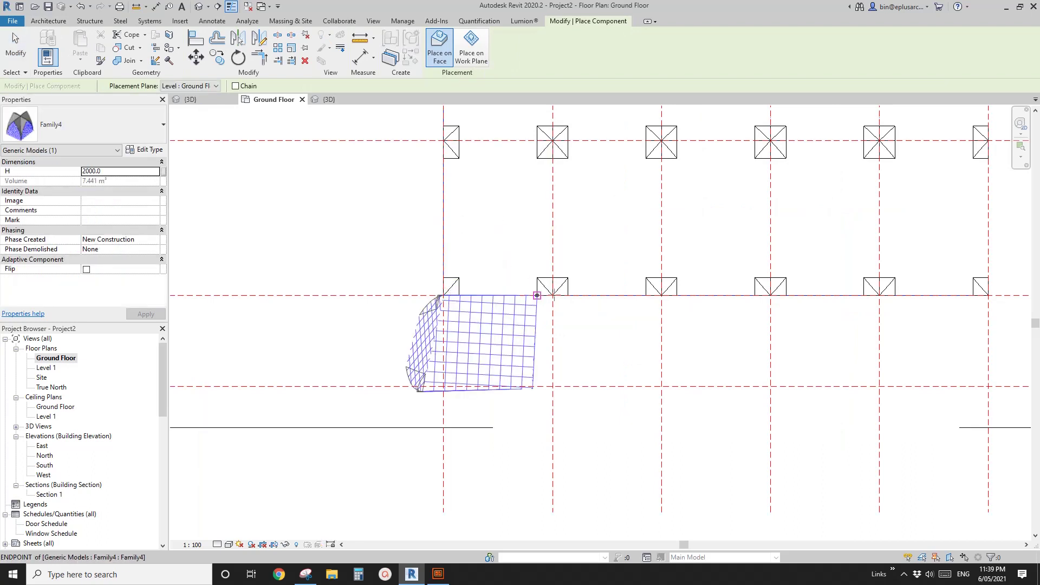
left_click(552, 296)
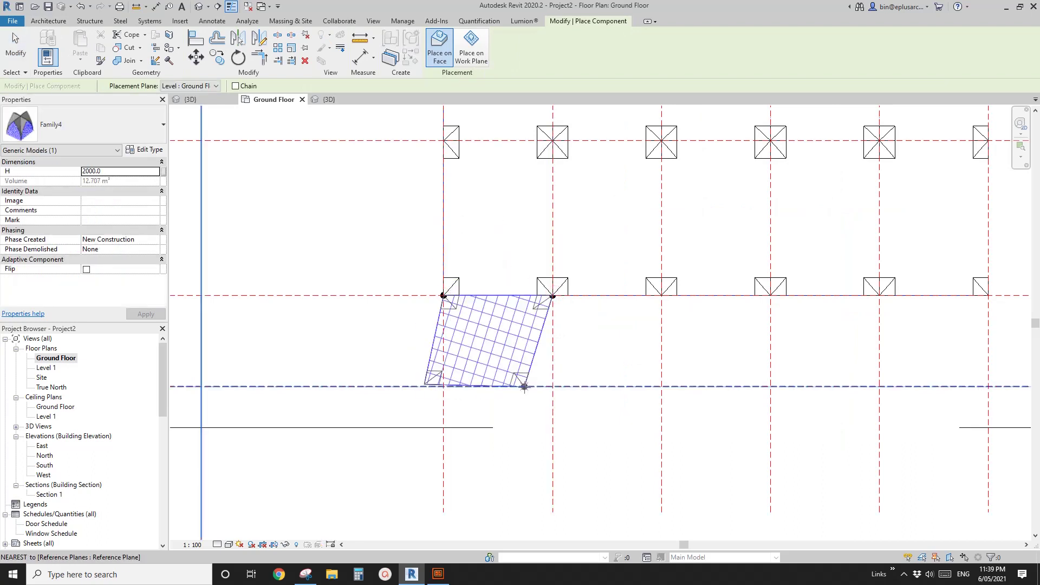
left_click(467, 387)
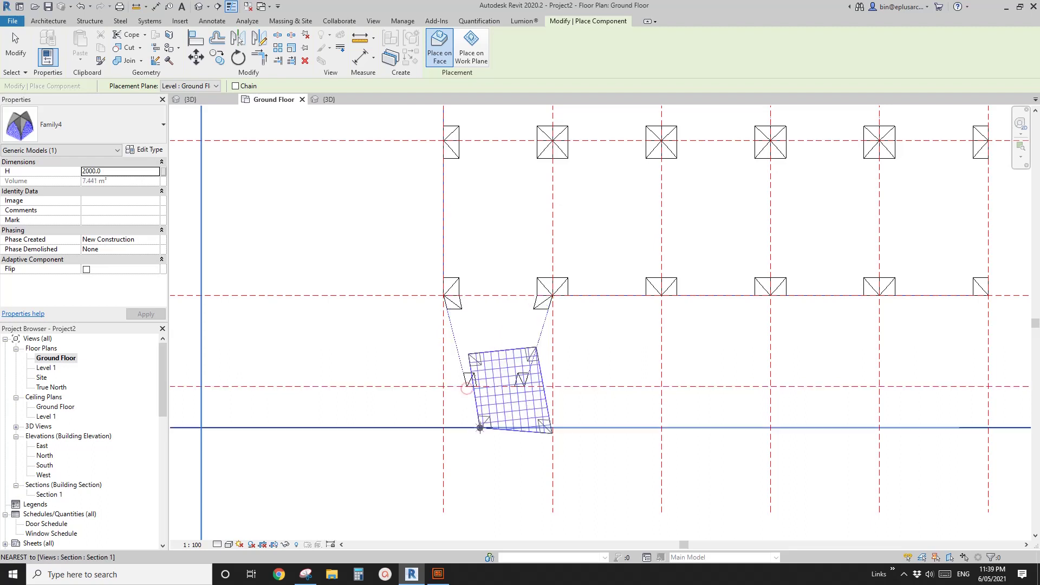
Add a skewed, off-grid vault bay further along the angled wing.
middle_click_drag(604, 374, 537, 336)
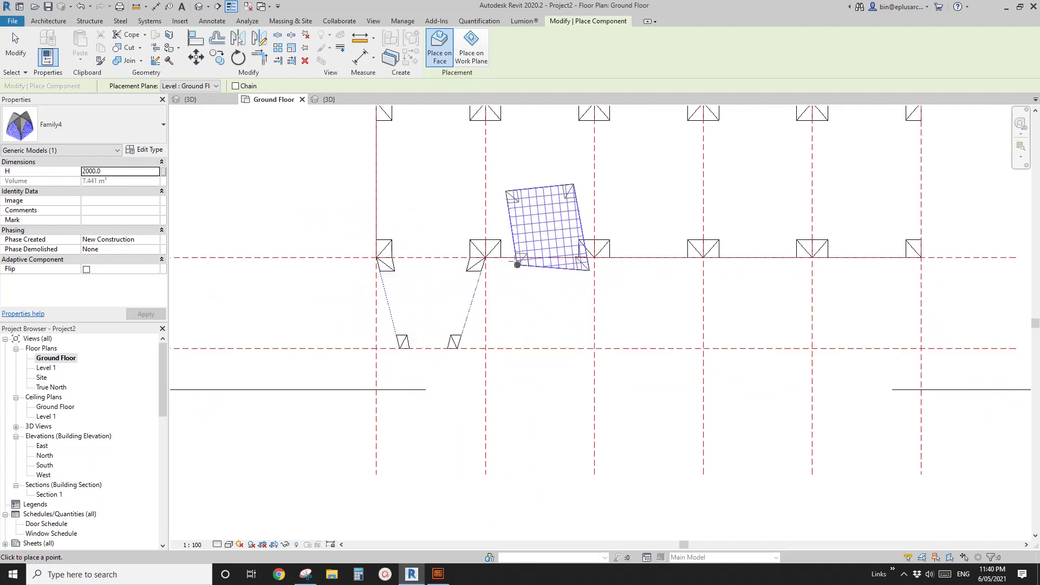
left_click(485, 258)
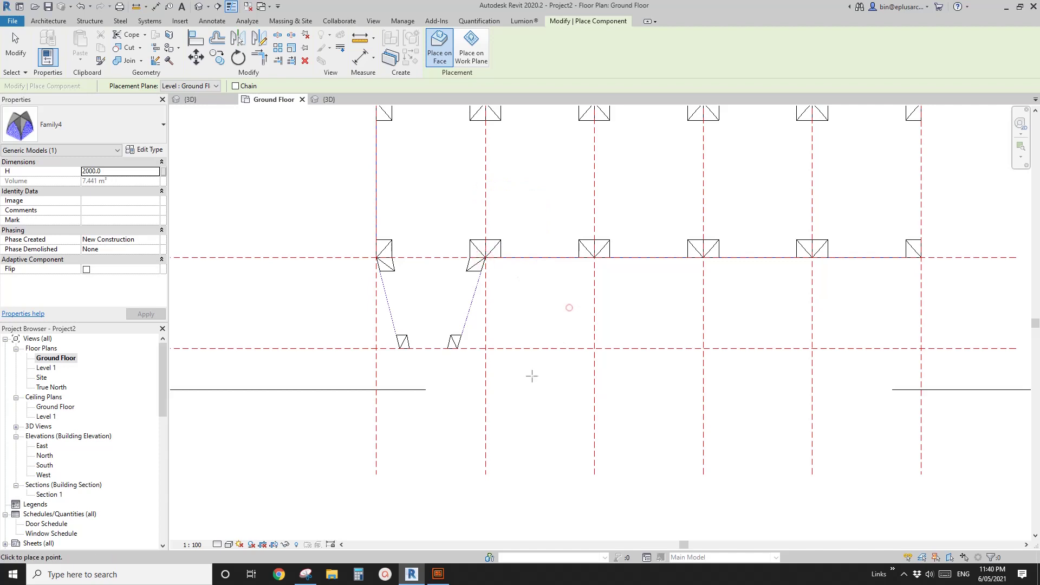
left_click(514, 378)
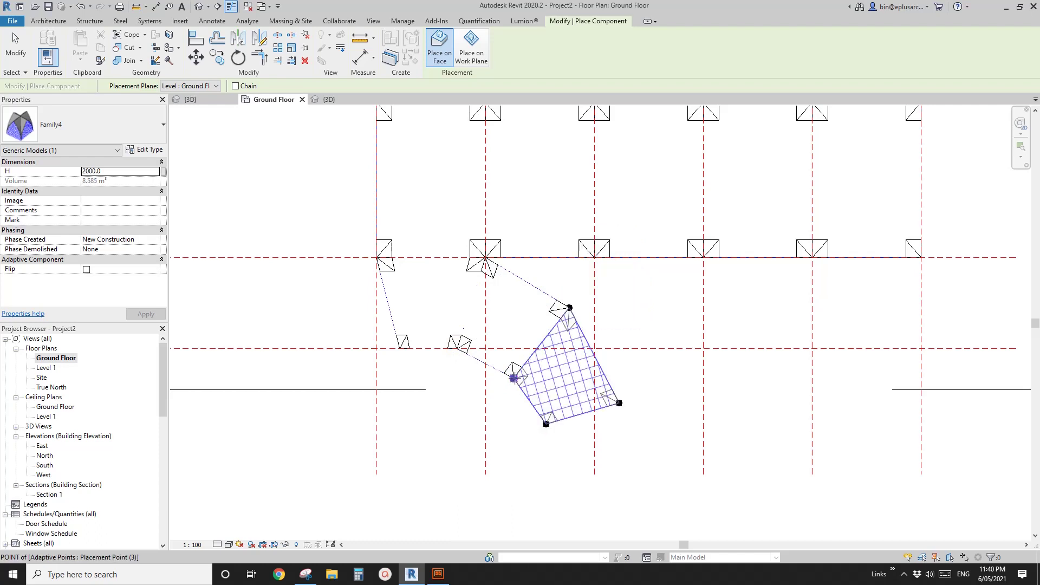
left_click(514, 377)
middle_click_drag(618, 405, 626, 312)
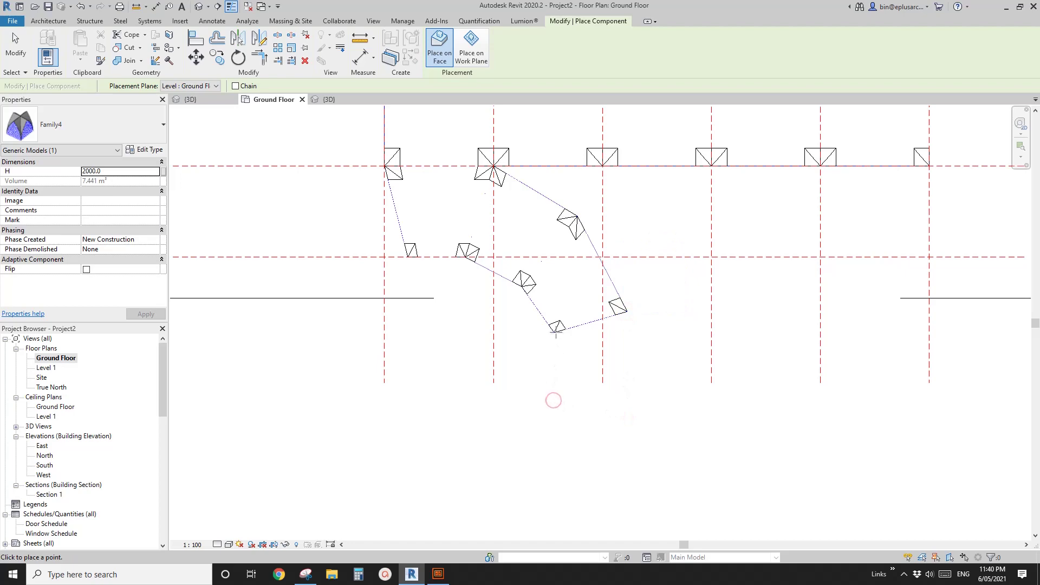
Finish placement and orbit the default 3D view to an oblique look at the angled wing.
key("Escape")
key("Escape")
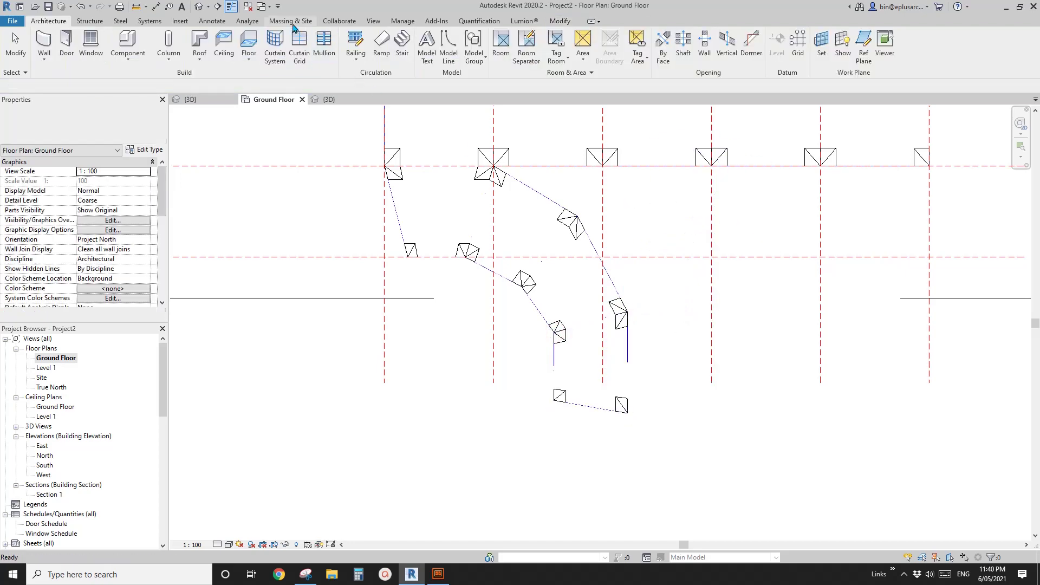
left_click(200, 8)
middle_click_drag(564, 274, 787, 202, "shift")
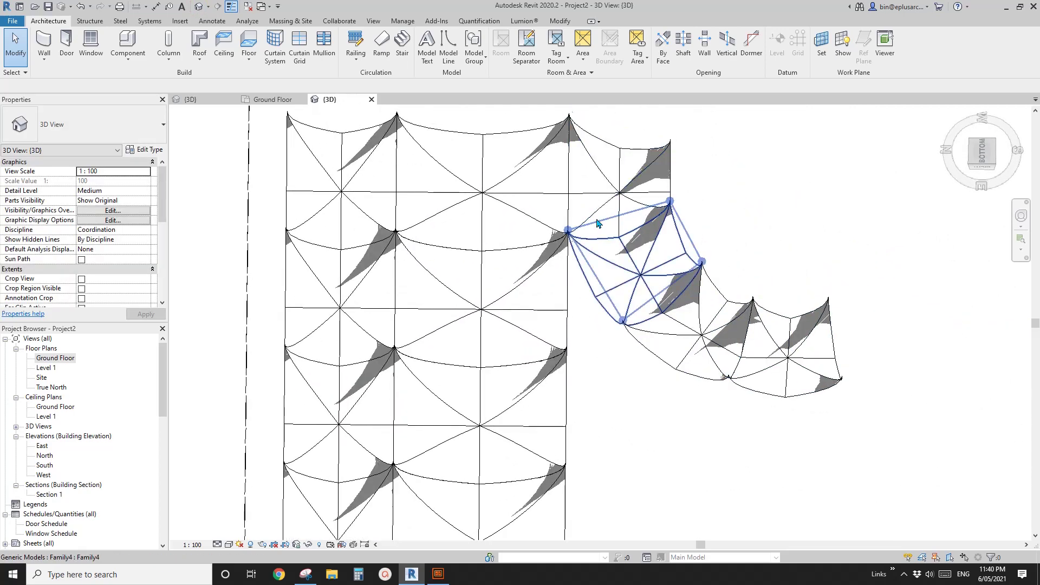
mouse_move(680, 239)
middle_mouse_down("shift")
mouse_move(734, 288)
mouse_move(731, 241)
mouse_move(734, 378)
mouse_move(623, 281)
mouse_move(667, 430)
mouse_move(604, 193)
mouse_move(650, 401)
mouse_move(609, 420)
mouse_move(634, 424)
mouse_move(623, 388)
mouse_move(591, 430)
mouse_move(606, 457)
middle_mouse_up("shift")
left_click(546, 388)
Select all 14 Family4 instances (SA) and set H to 3000, accepting the warning.
middle_click_drag(555, 365, 558, 338, "shift")
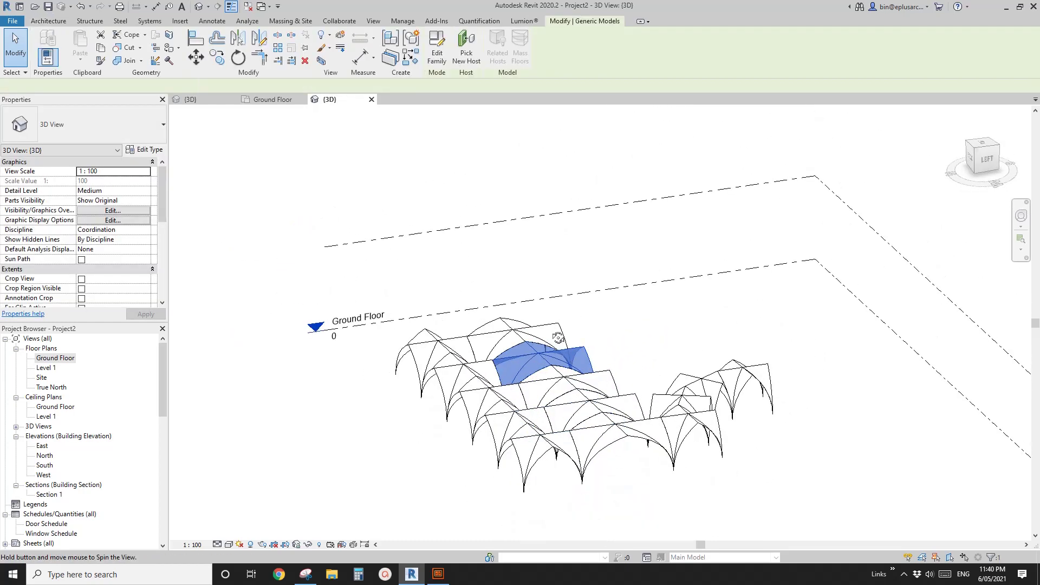
key("s")
key("a")
middle_click_drag(572, 402, 571, 424, "shift")
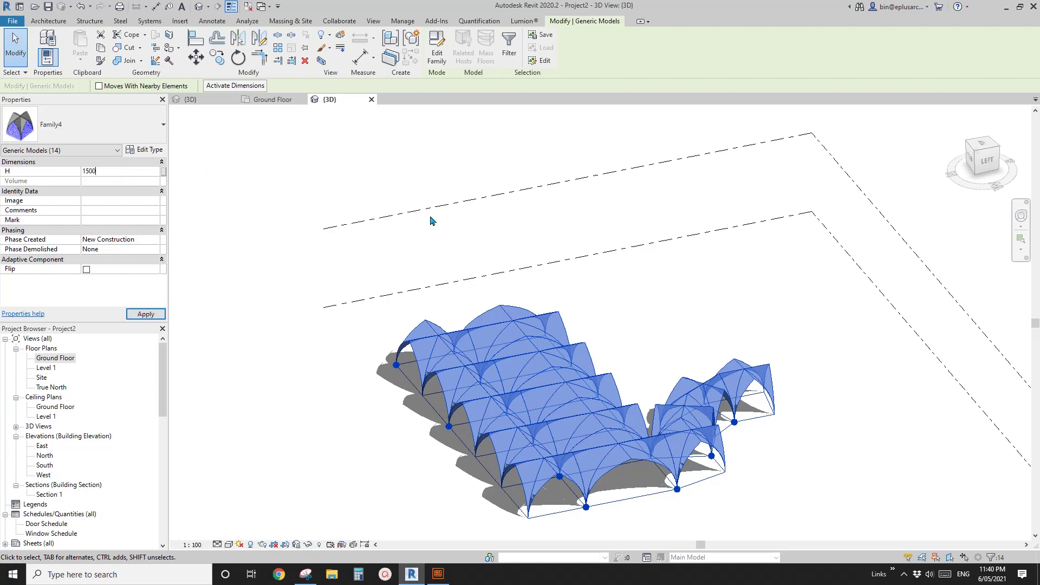
middle_click_drag(527, 271, 483, 195)
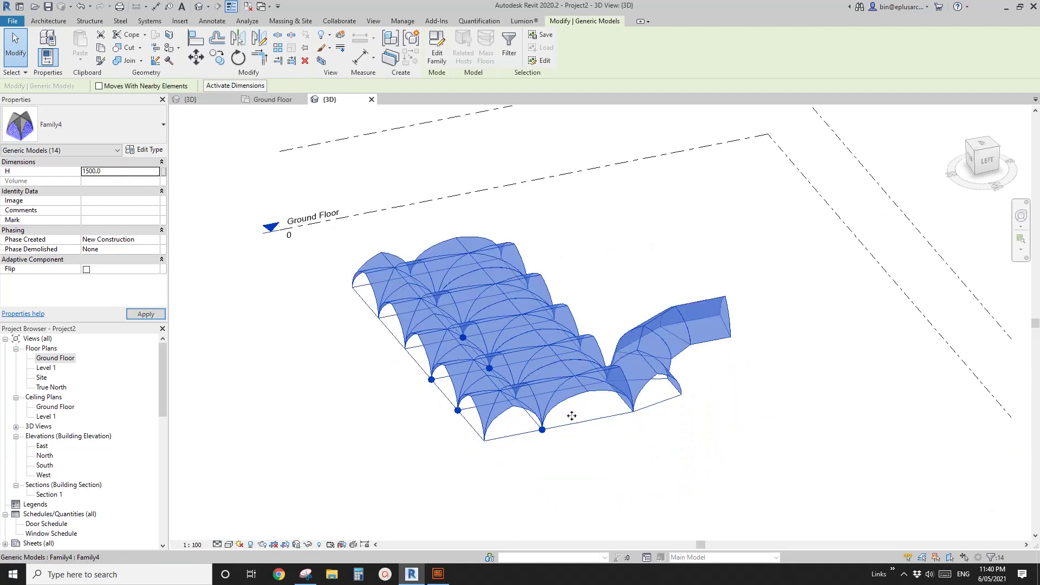
scroll(571, 418, "up", 2)
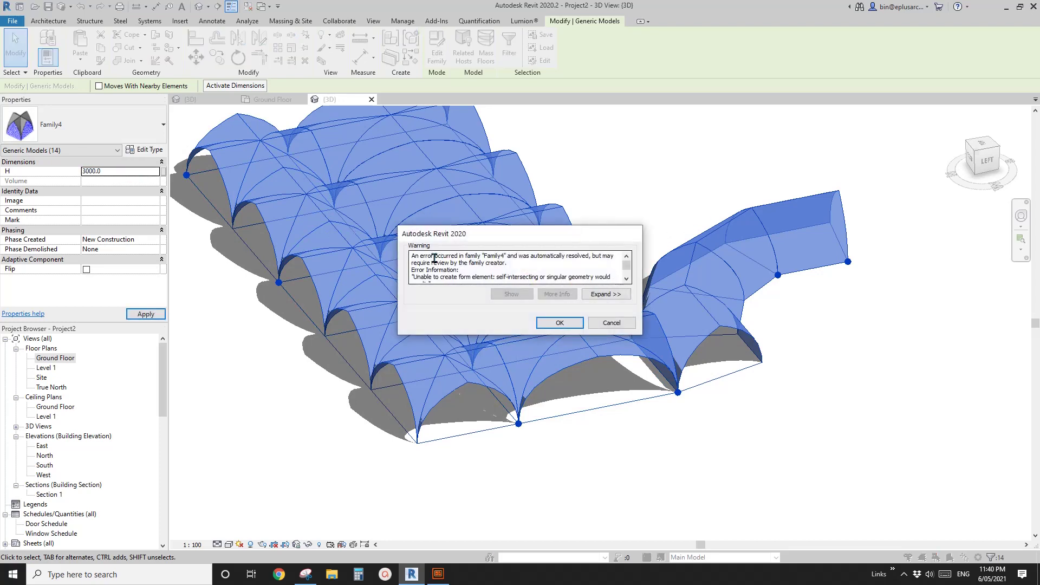
left_click(556, 324)
scroll(610, 342, "down", 2)
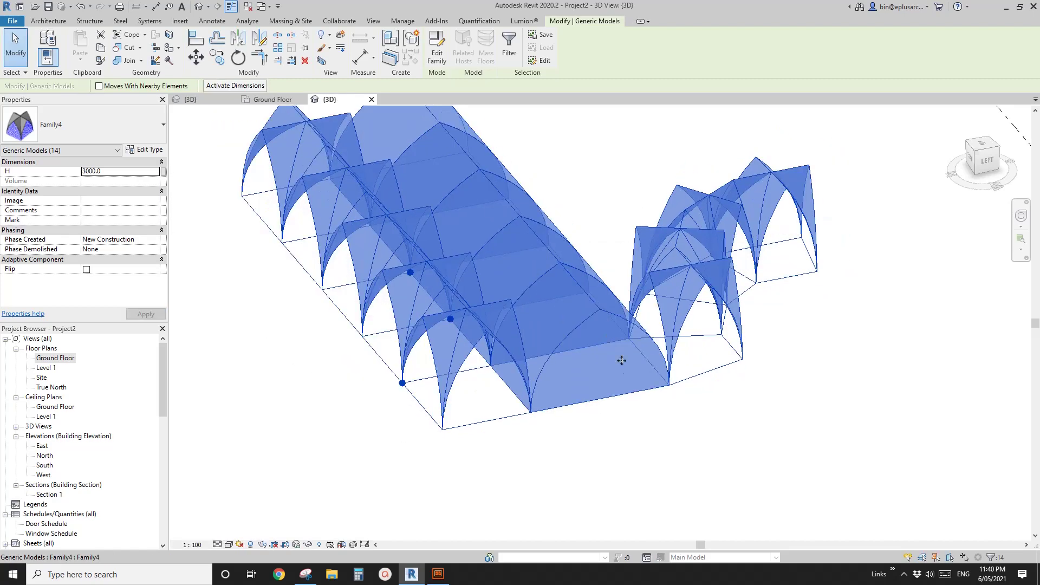
middle_click_drag(619, 309, 641, 376)
left_click(726, 436)
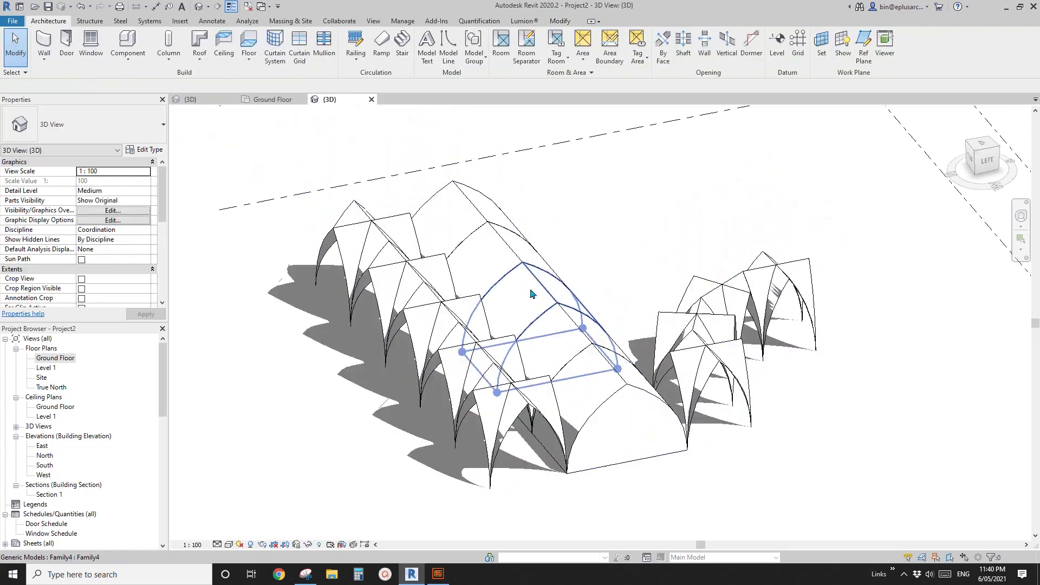
Orbit to a low side view and change the height of the front centre-row vault.
middle_click_drag(574, 390, 493, 319, "shift")
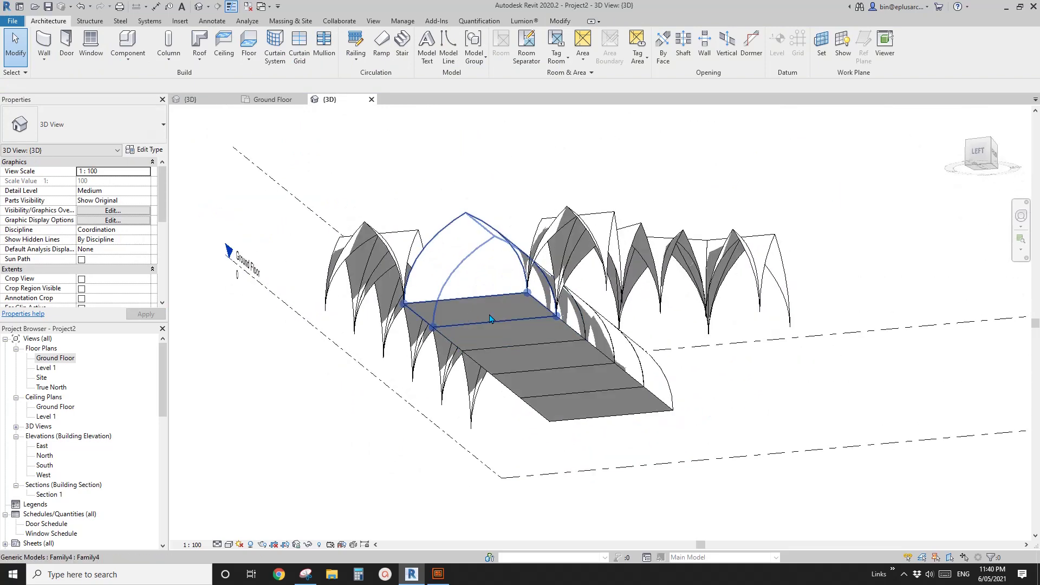
scroll(530, 333, "down", 1)
middle_click_drag(515, 460, 549, 412, "shift")
left_click(576, 393)
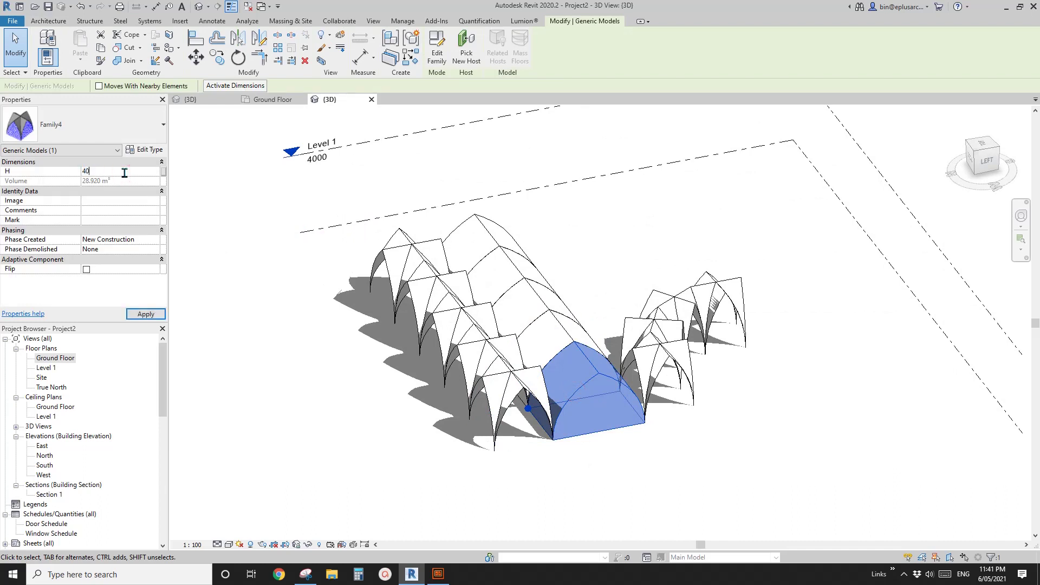
left_click(156, 315)
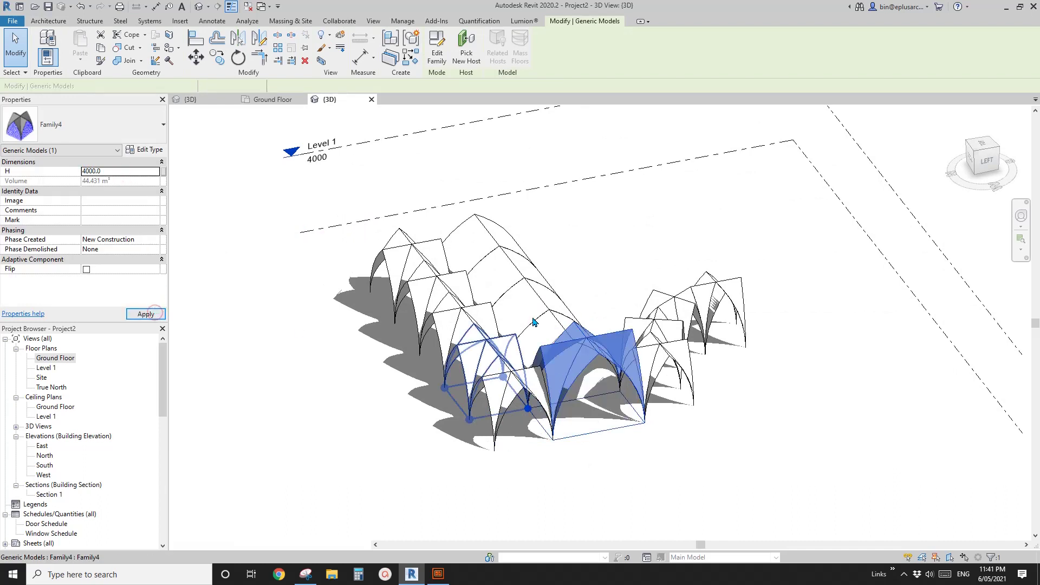
Select the centre-row vaults and set their H to 4000.
left_click(544, 327)
left_click(531, 306)
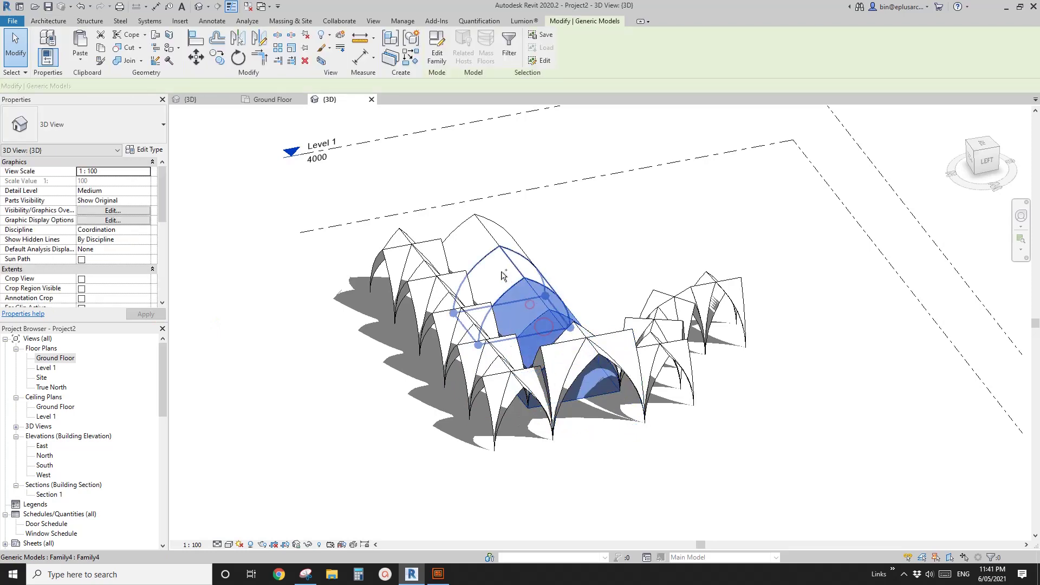
left_click(520, 298, "ctrl")
left_click(496, 270, "ctrl")
left_click(476, 238, "ctrl")
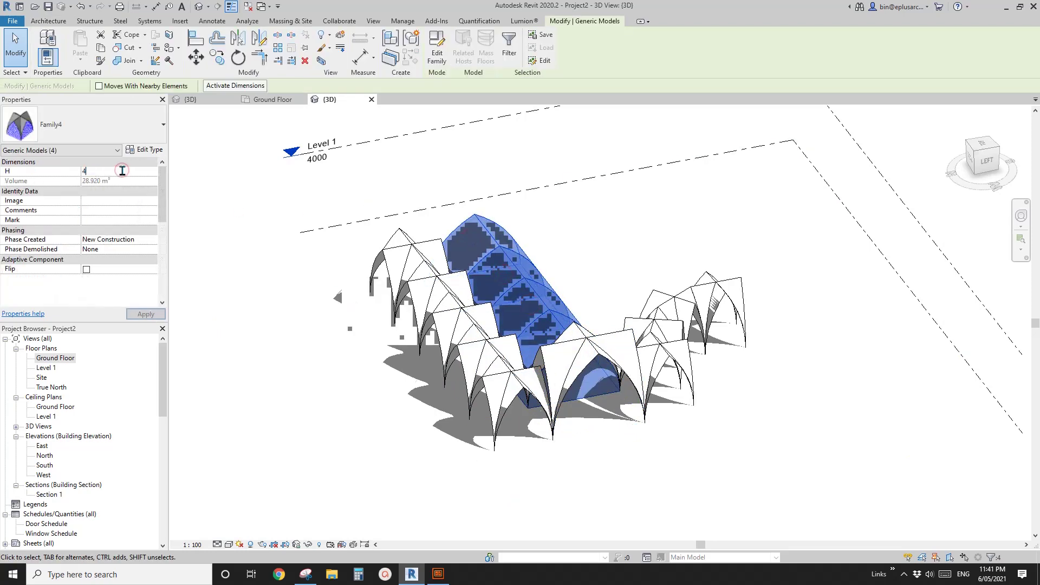
left_click(122, 171)
type("4000")
left_click(621, 218)
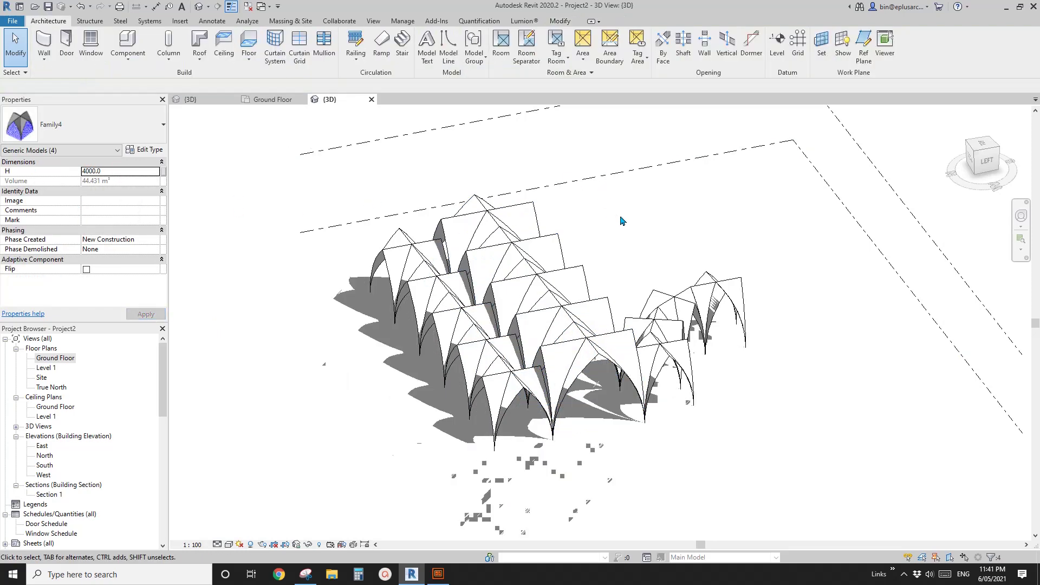
middle_click_drag(646, 325, 783, 286, "shift")
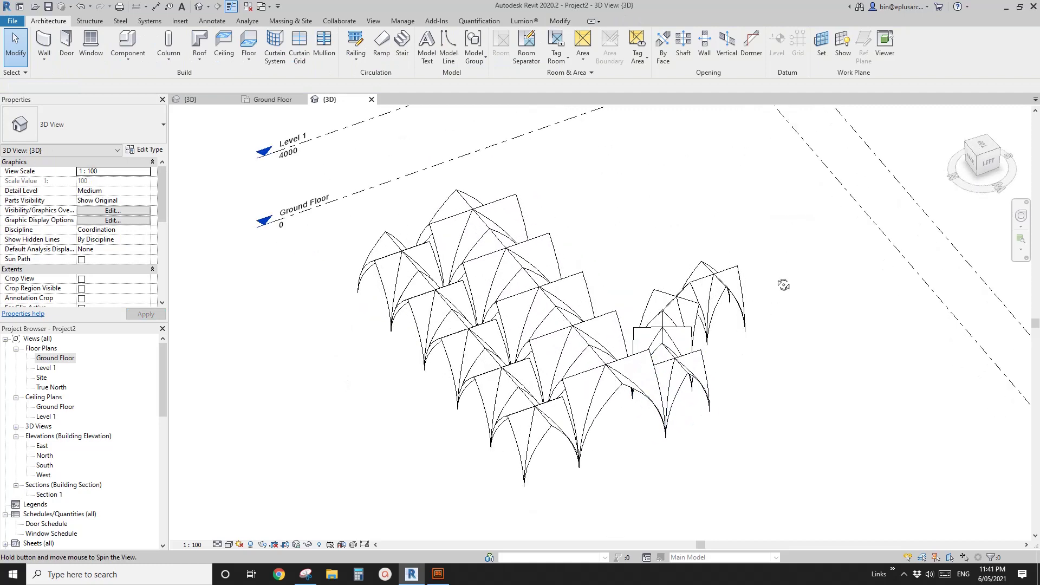
Select the angled-wing vaults plus five front-row vaults and give them height H 4000.
left_click_drag(782, 238, 678, 406)
left_click(508, 426, "ctrl")
left_click(477, 386, "ctrl")
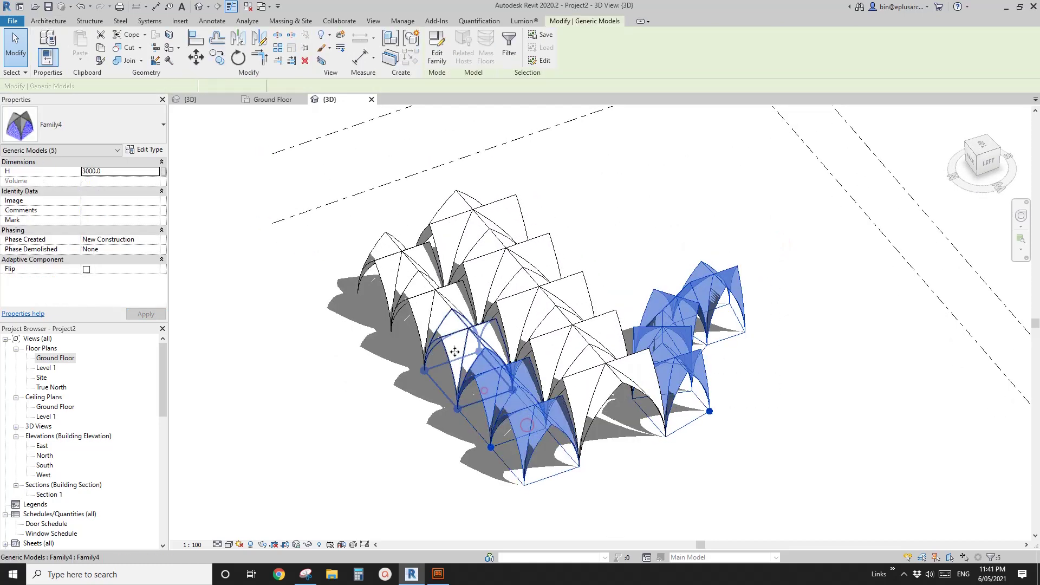
left_click(447, 347, "ctrl")
left_click(422, 308, "ctrl")
left_click(389, 265, "ctrl")
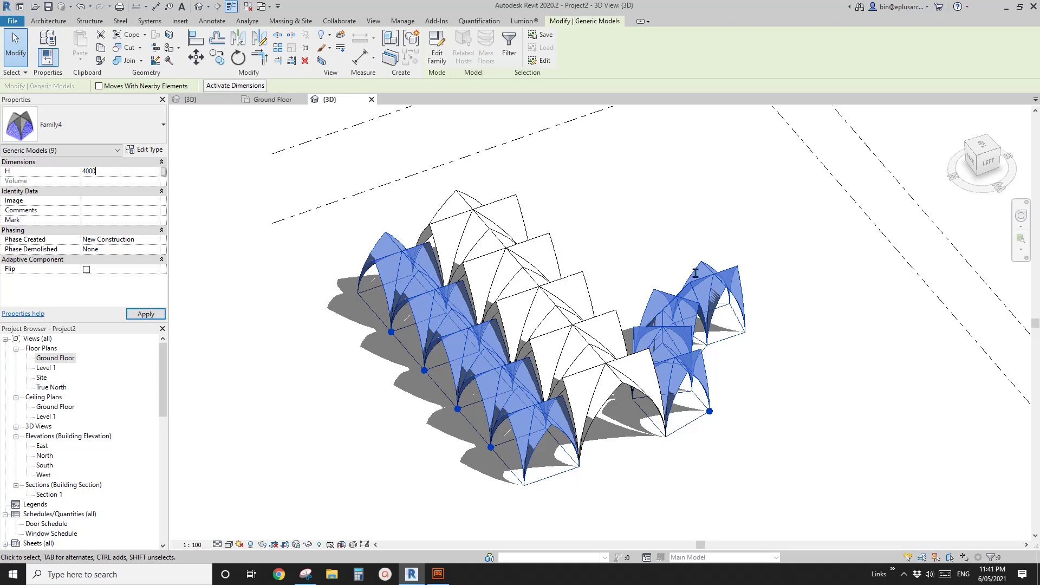
key("Escape")
Orbit and pan to a low view looking up at the raised front vaults.
middle_click_drag(643, 305, 601, 140, "shift")
scroll(551, 279, "up", 3)
middle_click_drag(551, 279, 379, 152, "shift")
mouse_move(347, 285)
middle_mouse_down()
mouse_move(577, 296)
mouse_move(786, 233)
mouse_move(780, 244)
mouse_move(861, 261)
mouse_move(850, 395)
mouse_move(825, 429)
mouse_move(808, 434)
mouse_move(722, 332)
mouse_move(721, 404)
mouse_move(615, 406)
mouse_move(636, 407)
mouse_move(608, 432)
mouse_move(607, 415)
mouse_move(596, 415)
mouse_move(607, 425)
mouse_move(634, 419)
middle_mouse_up()
scroll(612, 320, "down", 3)
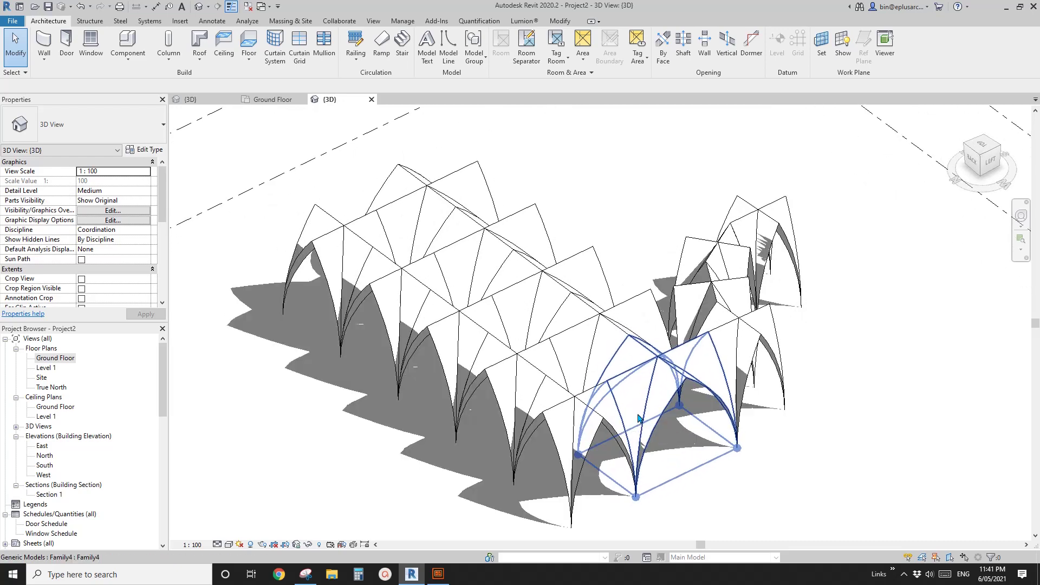